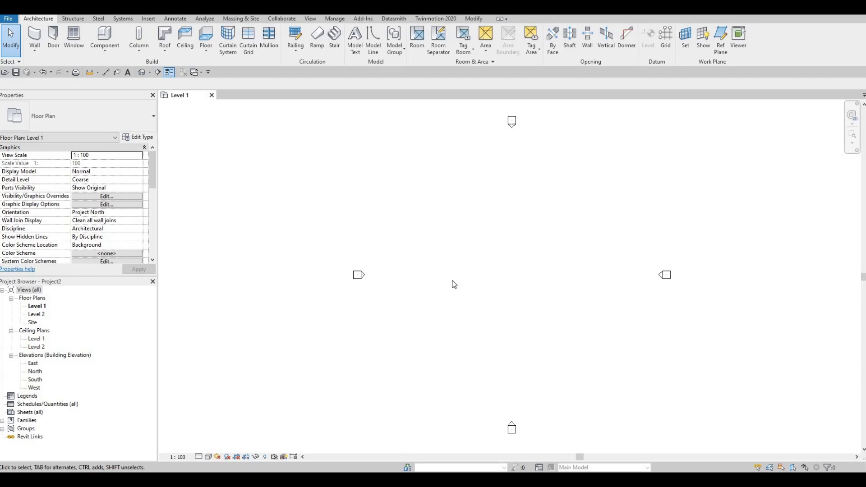
Draw a vertical grid line in the Level 1 plan, from the lower area up towards the north elevation marker.
key(g)
key(r)
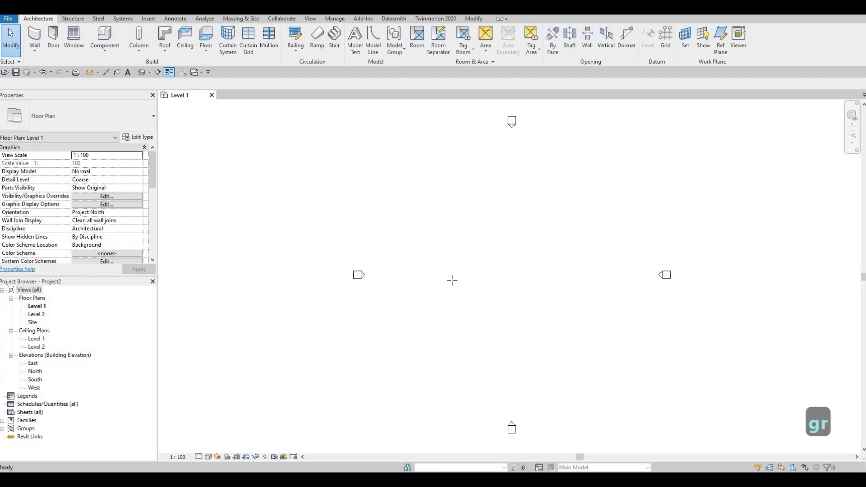
click(468, 363)
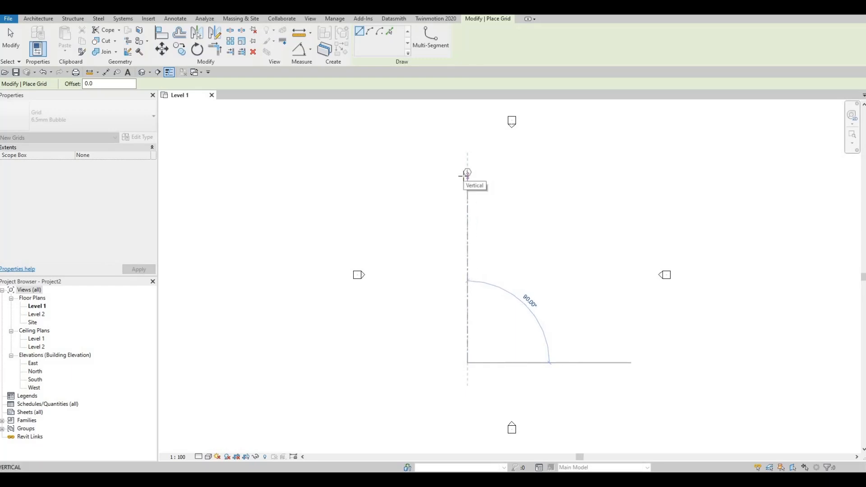
click(465, 176)
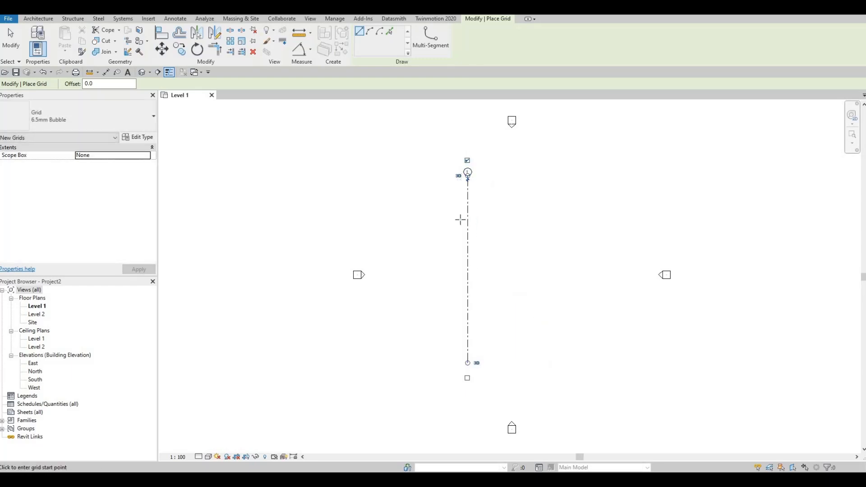
key(Escape)
key(Escape)
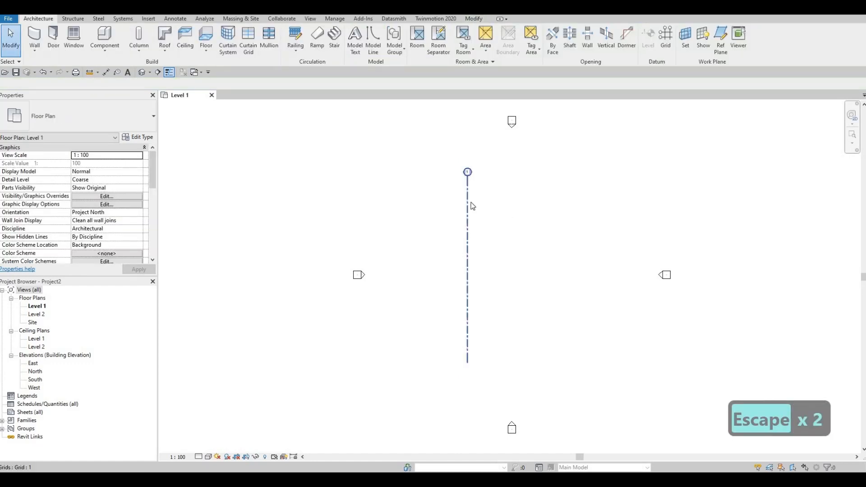
Copy grid line 1 horizontally to the right by 4467, with multiple copies enabled.
click(468, 203)
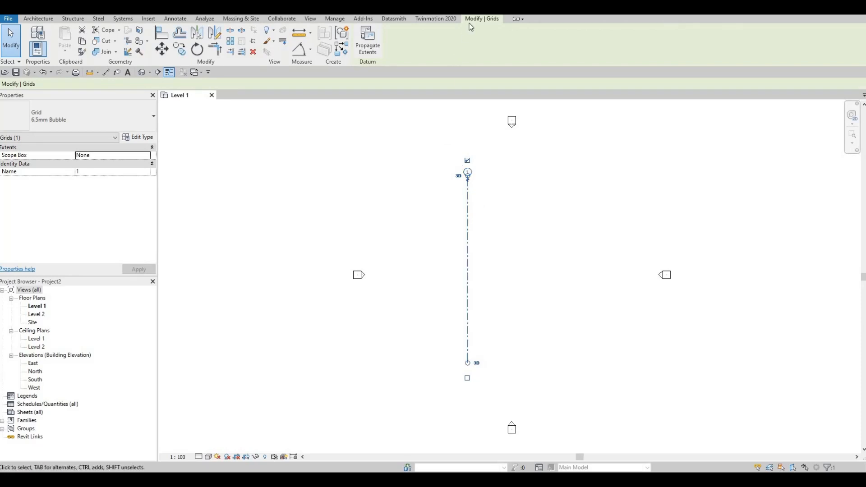
click(183, 51)
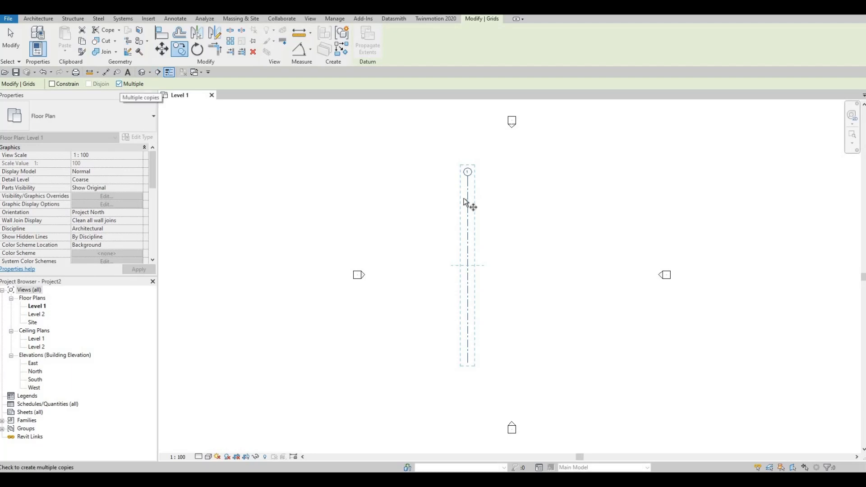
click(466, 179)
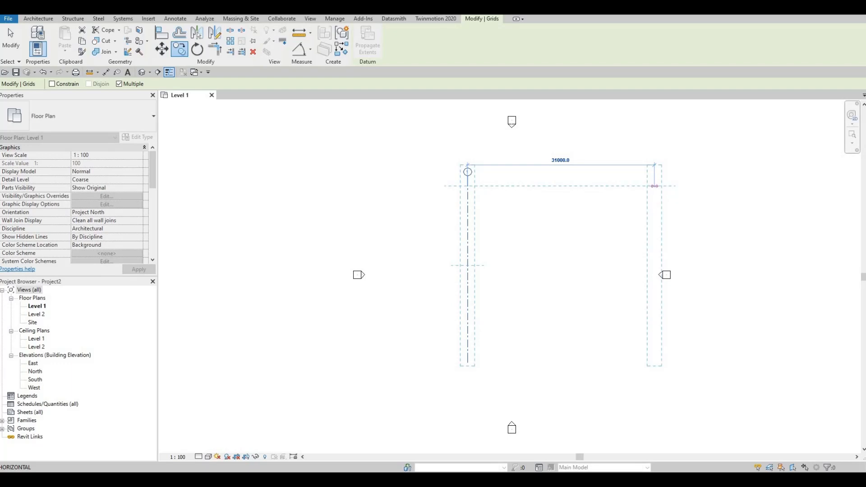
text(4467)
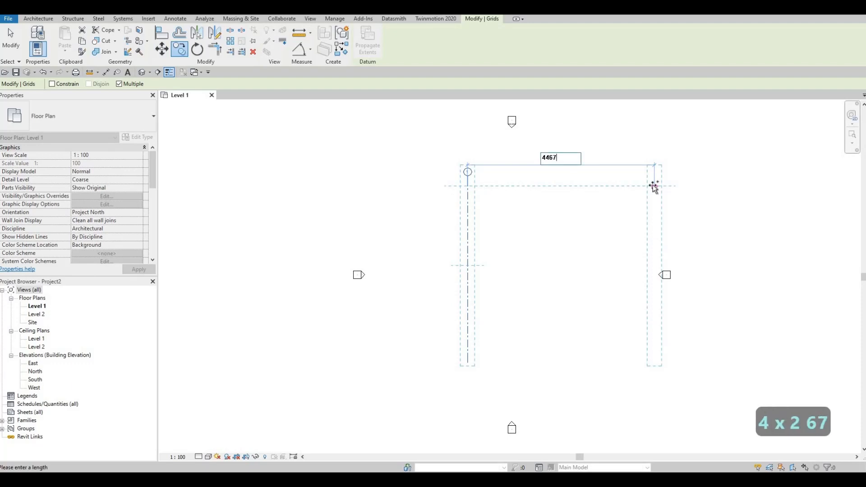
key(Return)
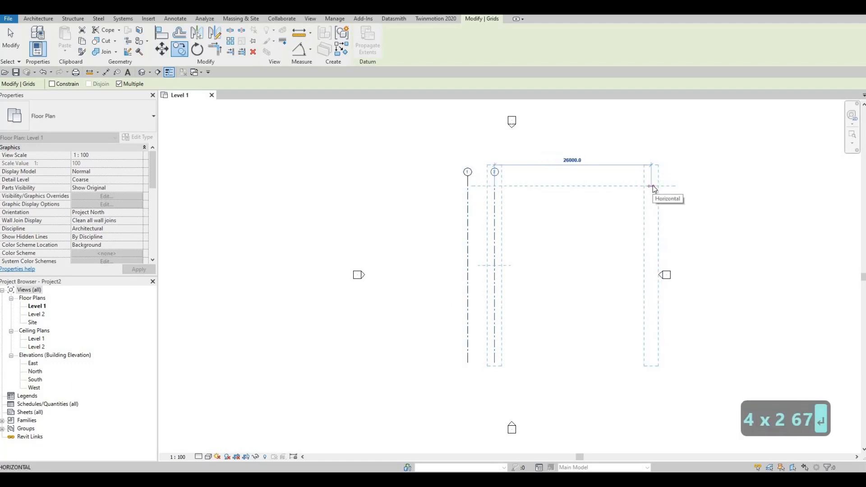
Place two more vertical grid copies to the right, at successive spacings of 2920 and 1290.
text(29)
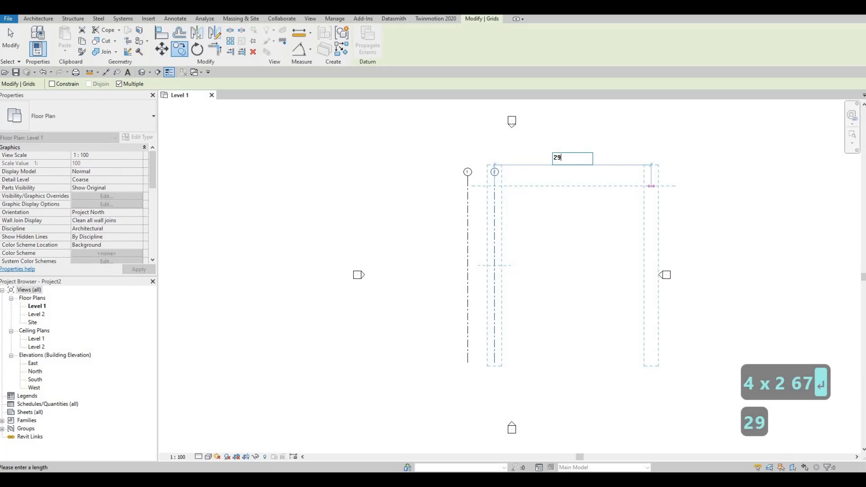
text(20)
key(Return)
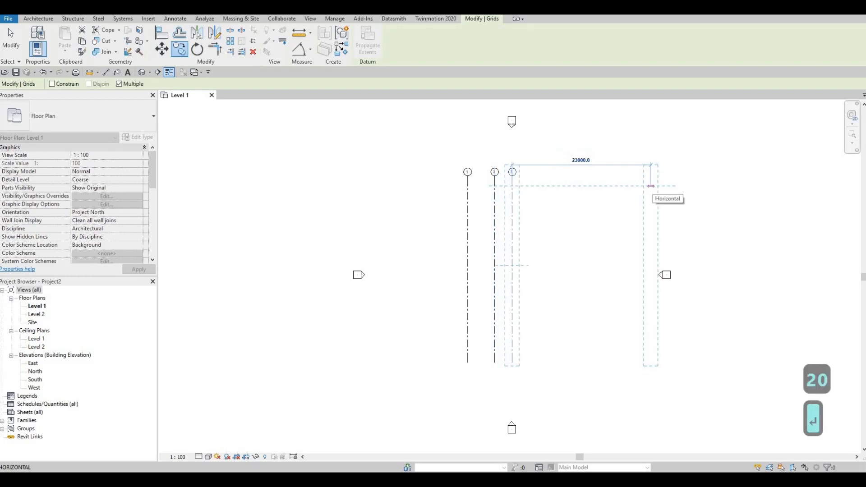
text(1290)
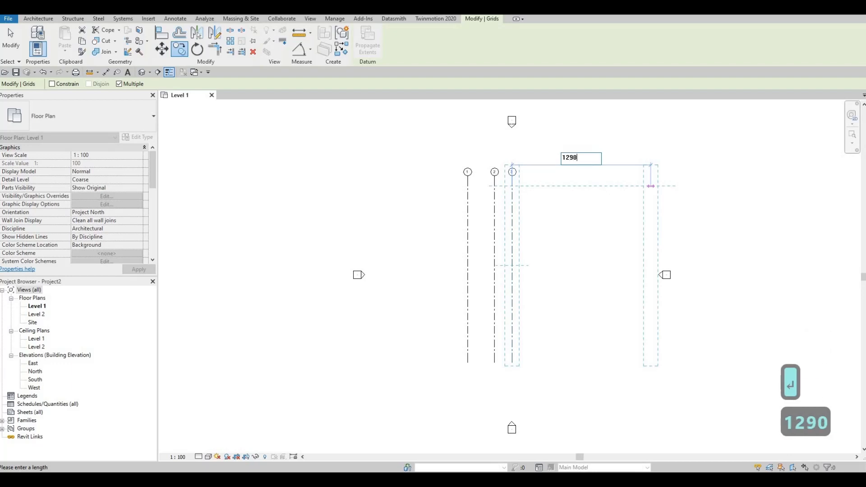
key(Return)
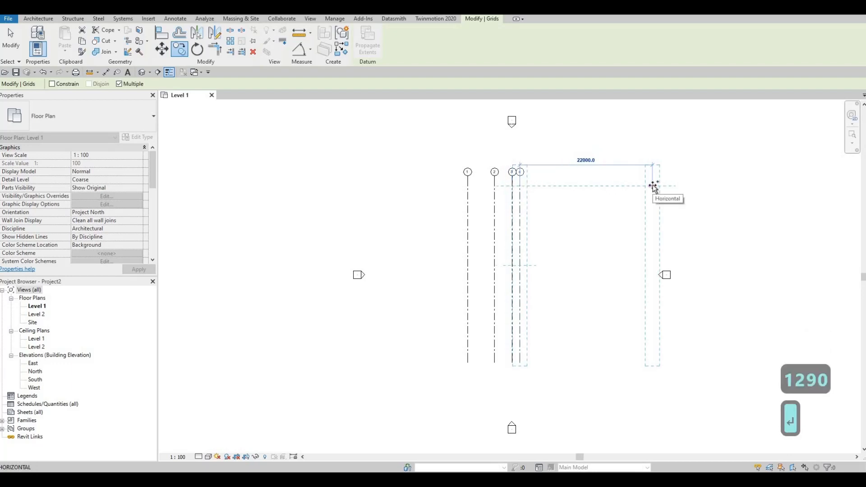
Place two further vertical grid copies to the right, spaced 4275 and 1910, and finish copying.
text(42)
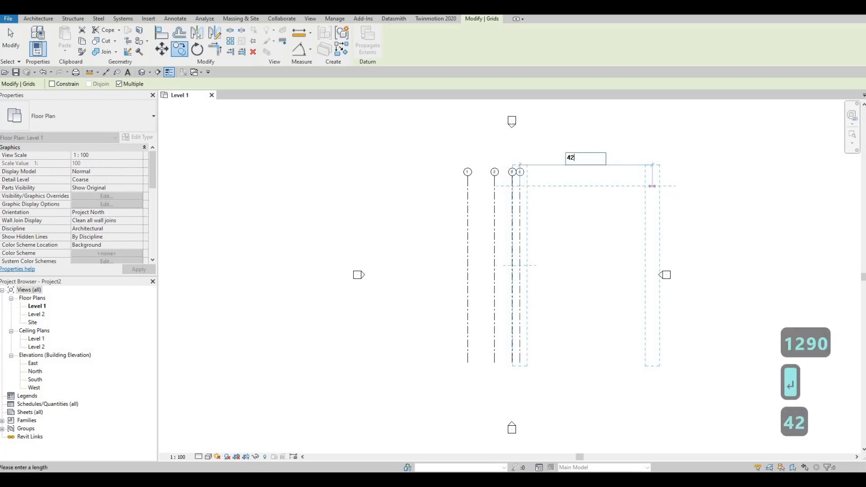
text(75)
key(Return)
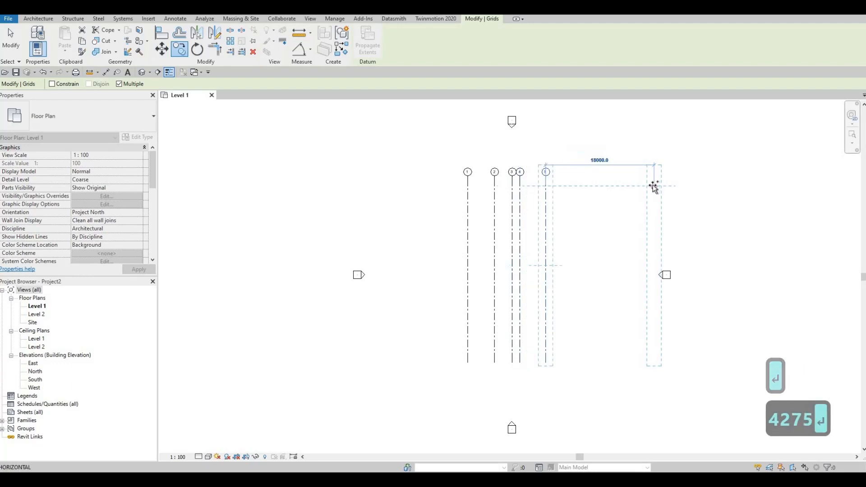
text(19)
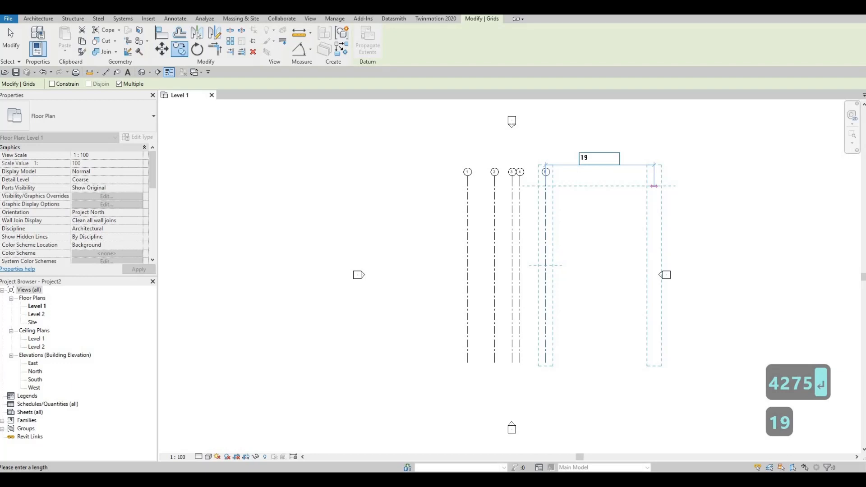
text(10)
key(Return)
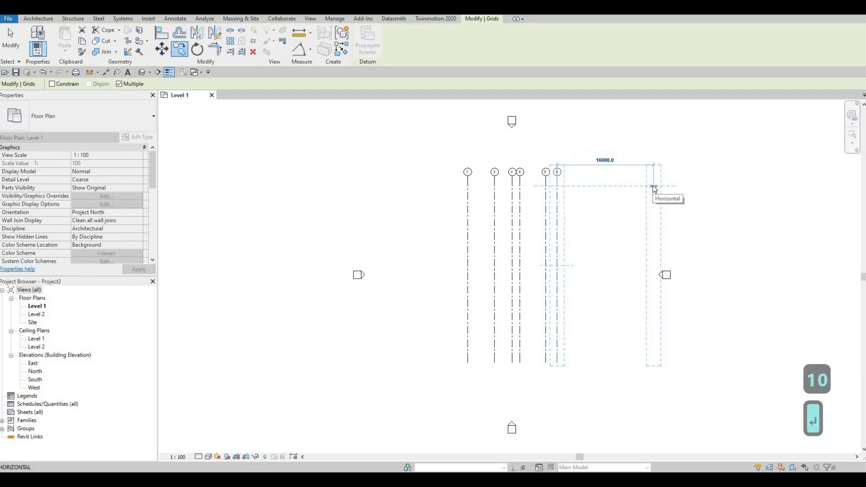
key(Escape)
key(Escape)
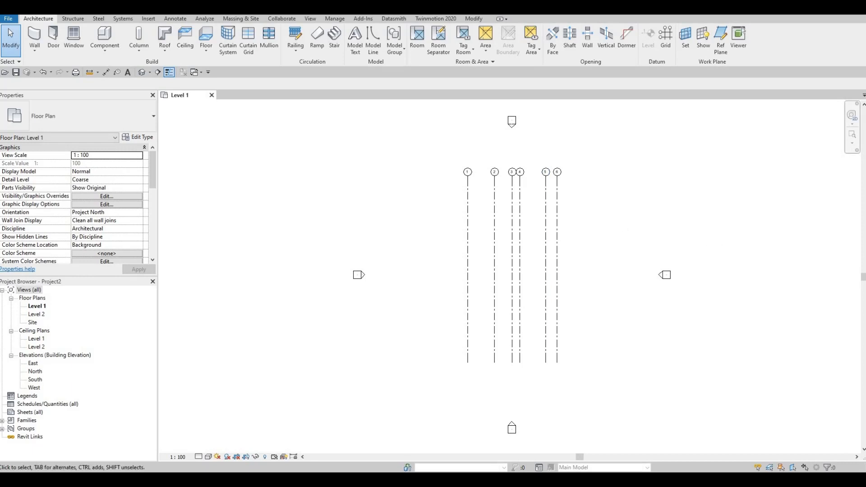
key(Escape)
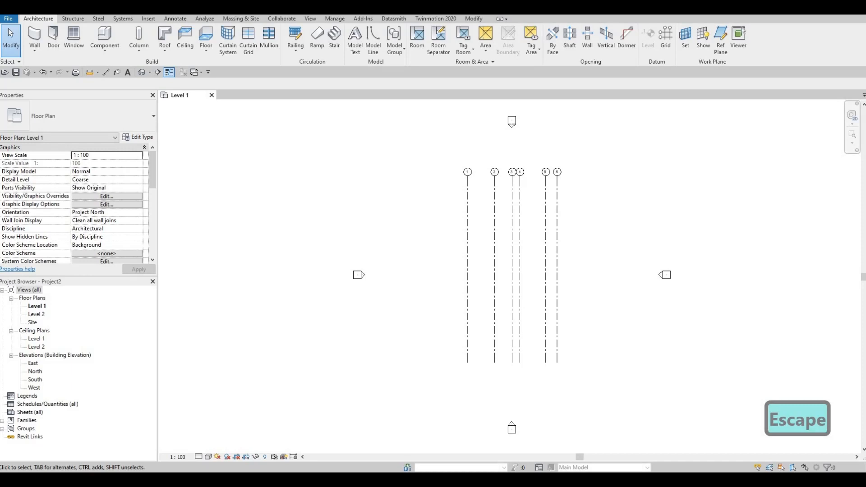
Draw a horizontal grid line from right to left across the upper part of all six vertical grid lines.
click(664, 41)
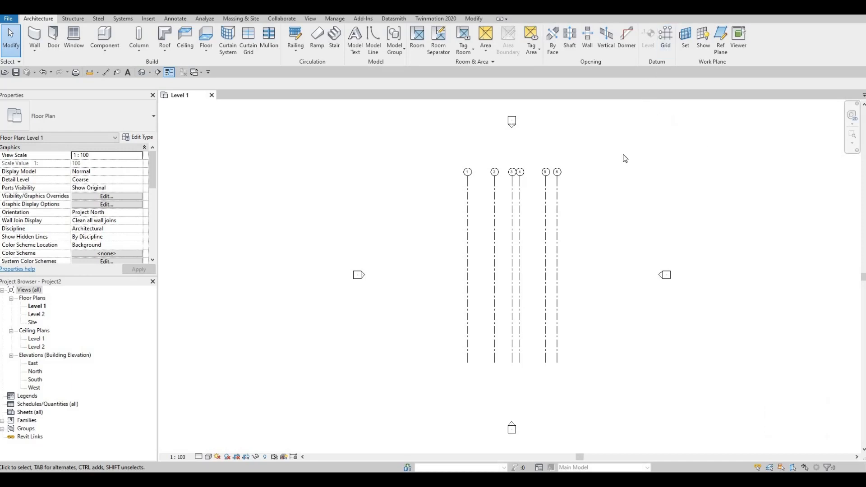
key(g)
key(r)
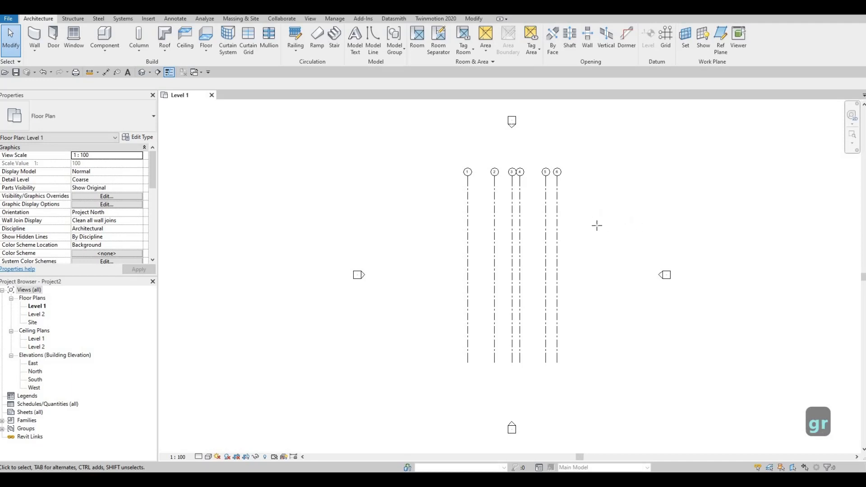
key(g)
key(r)
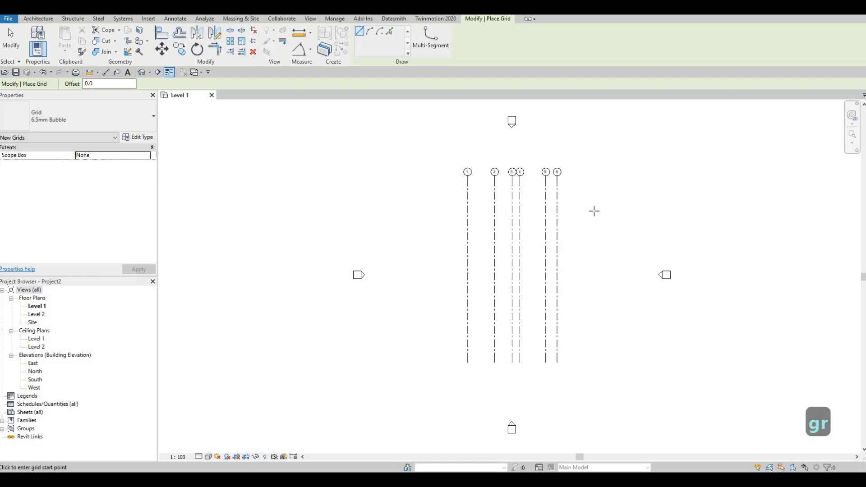
click(588, 211)
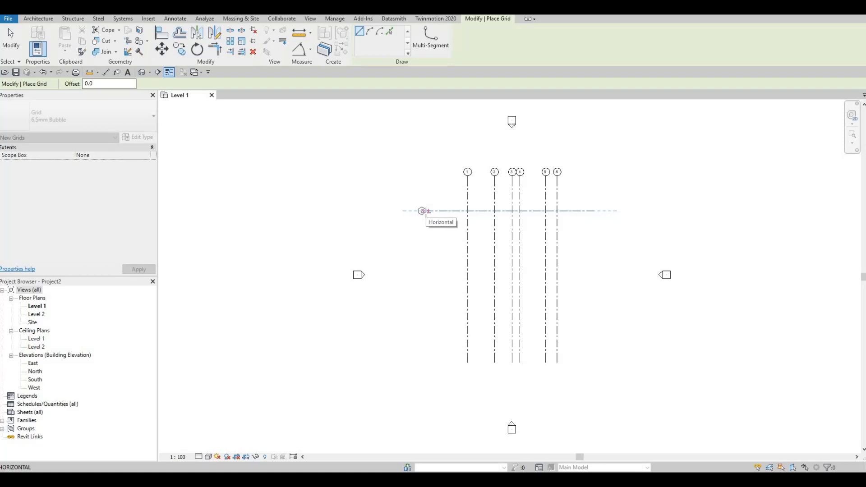
click(424, 210)
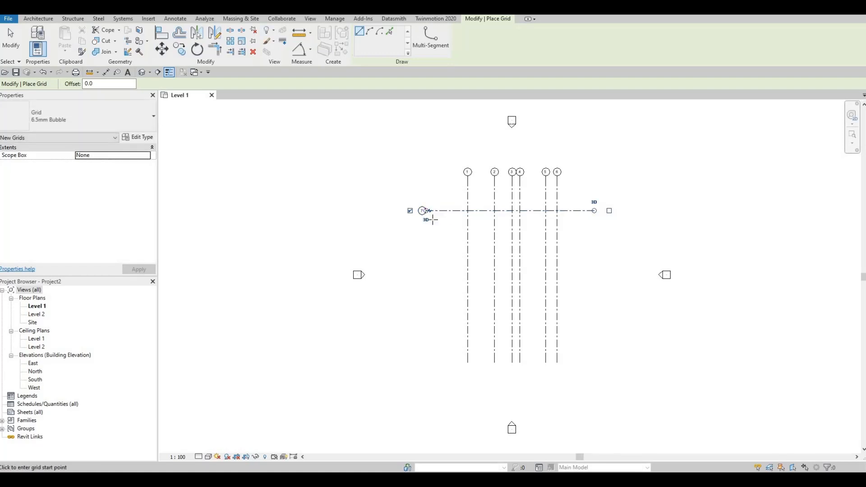
key(Escape)
key(Escape)
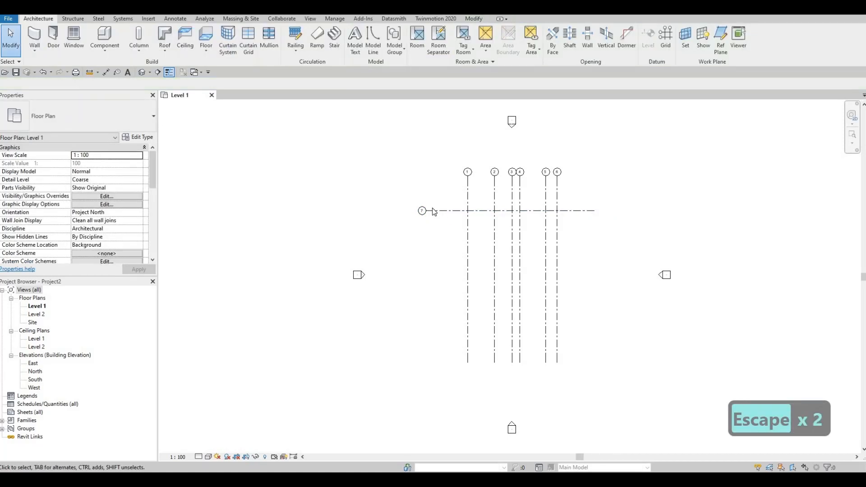
Rename the horizontal grid line as A.
scroll(432, 214, up, 2)
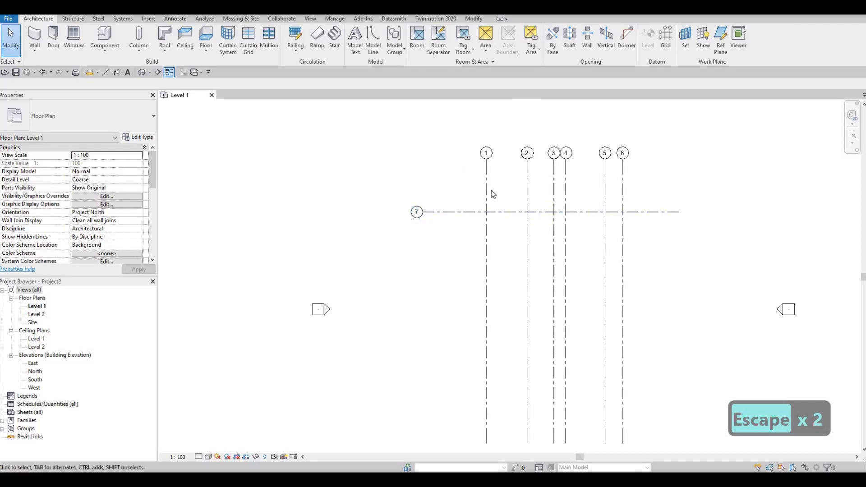
click(567, 191)
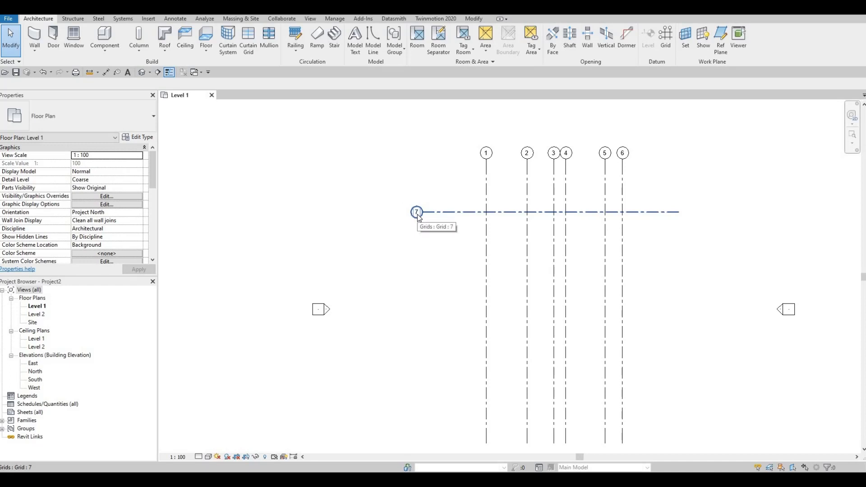
double_click(417, 212)
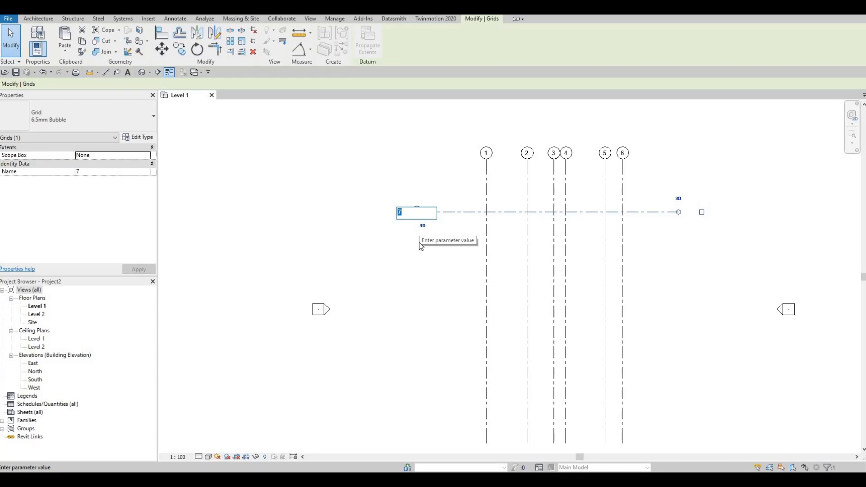
text(A)
click(424, 255)
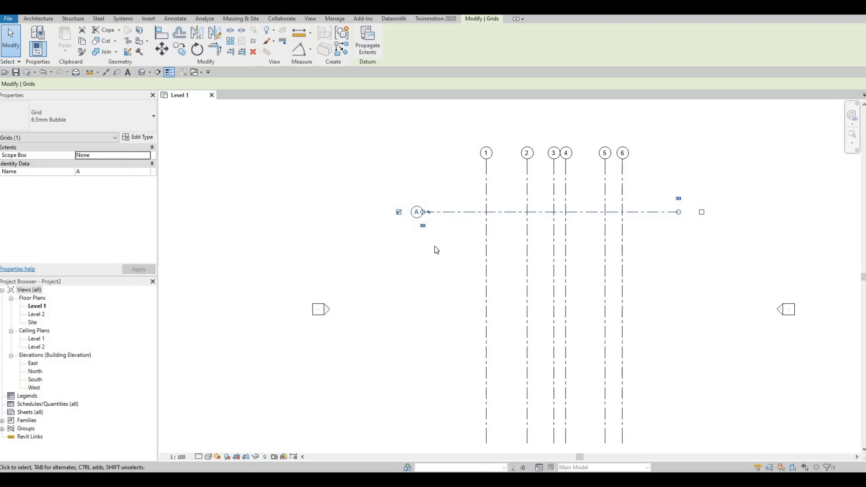
Copy horizontal grid line A vertically downward by 7130.
key(c)
key(o)
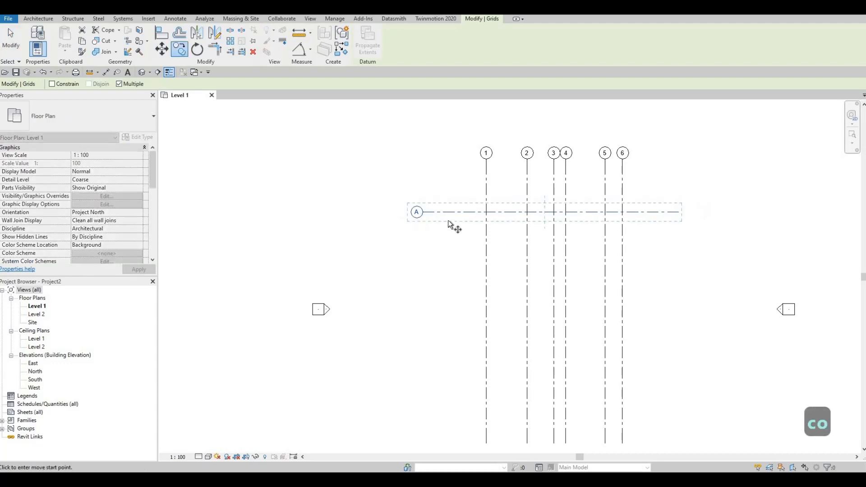
click(451, 216)
click(452, 252)
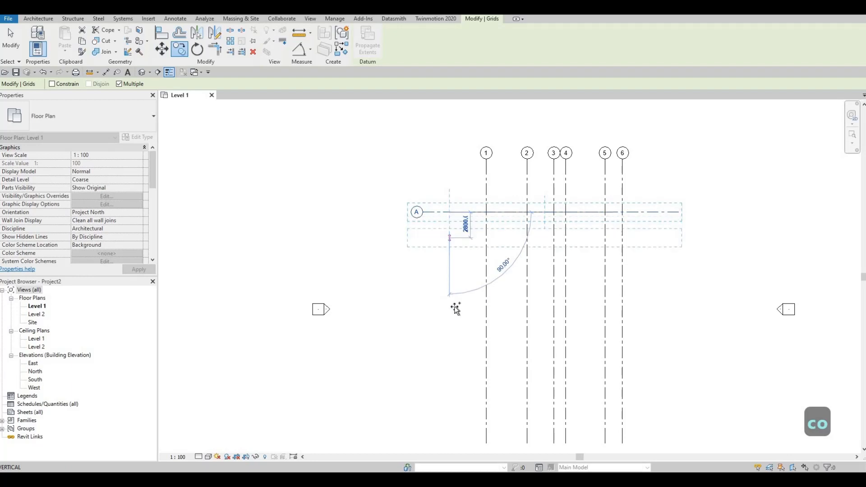
middle_drag(456, 354, 470, 271)
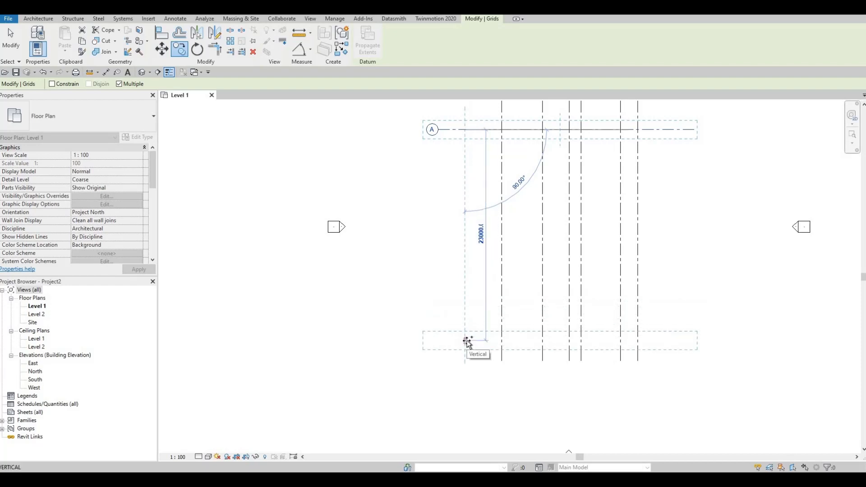
text(7)
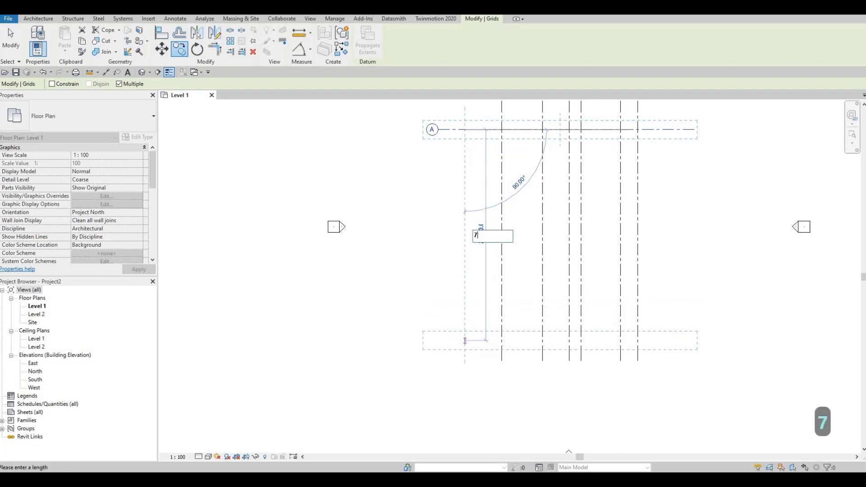
text(130)
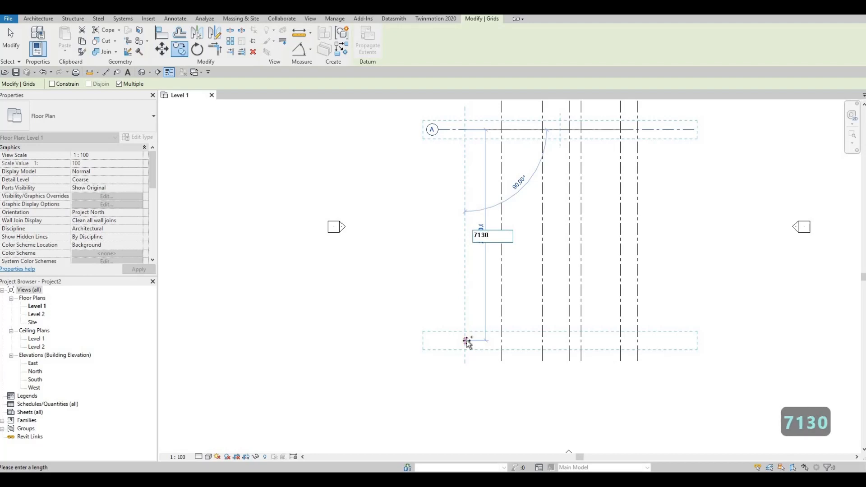
key(Return)
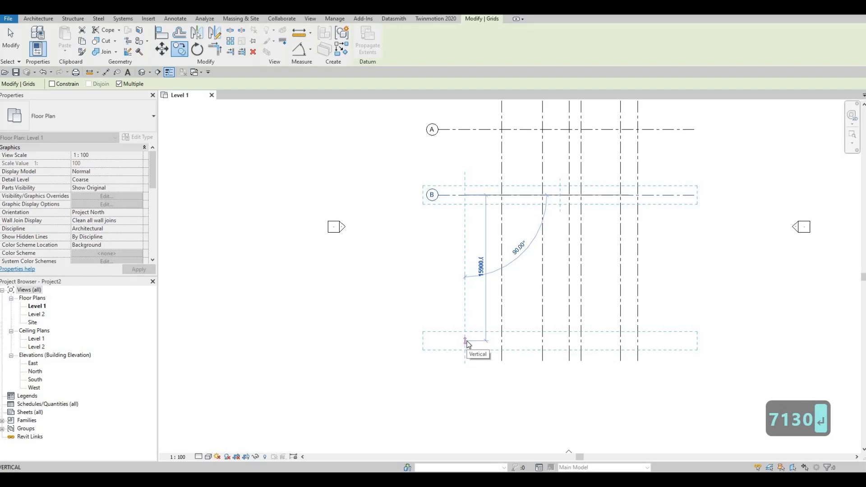
Place two further copies of the horizontal grid line below grid B, spaced 3830 and 4484.
text(38)
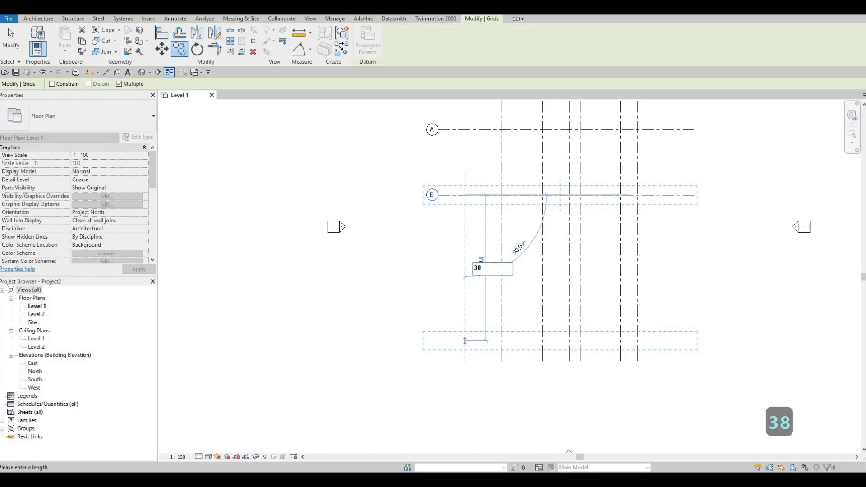
text(30)
key(Return)
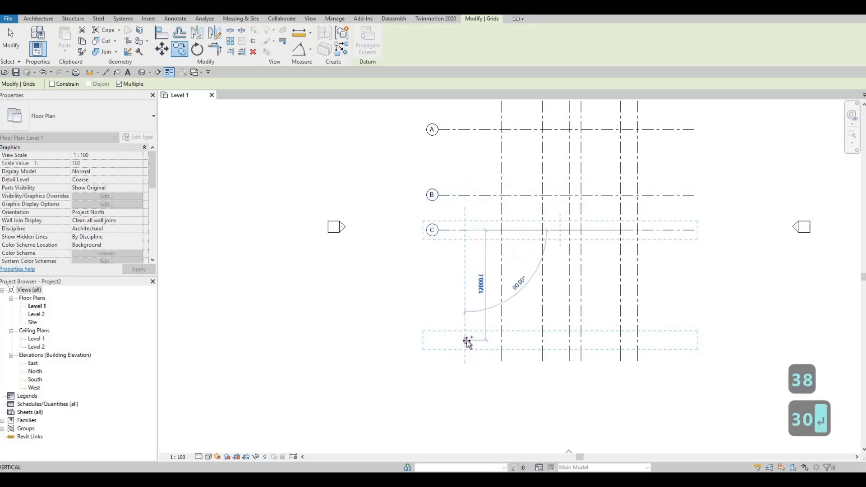
text(44)
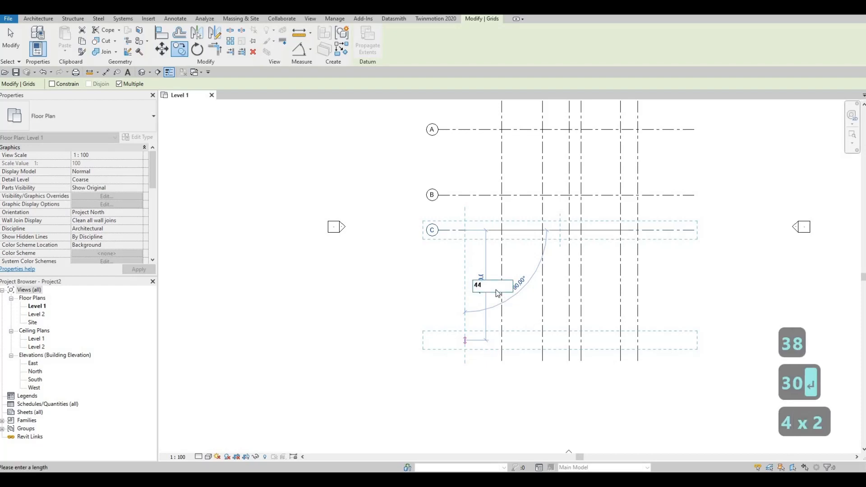
key(F1)
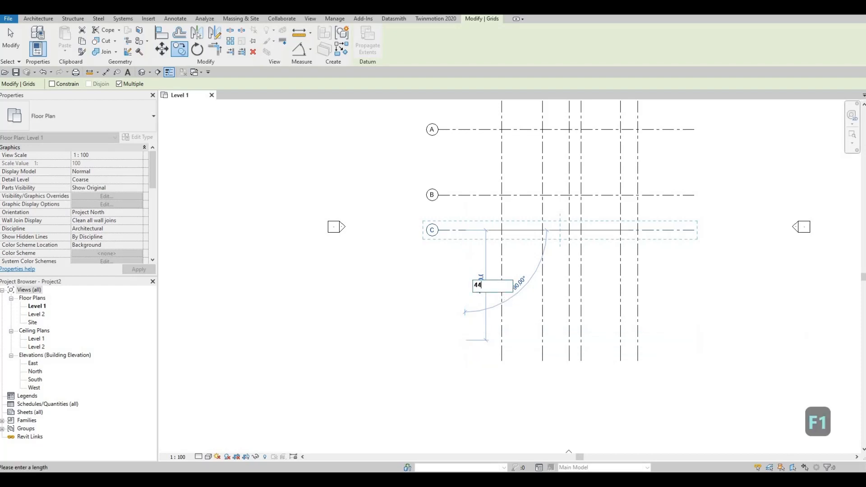
text(84)
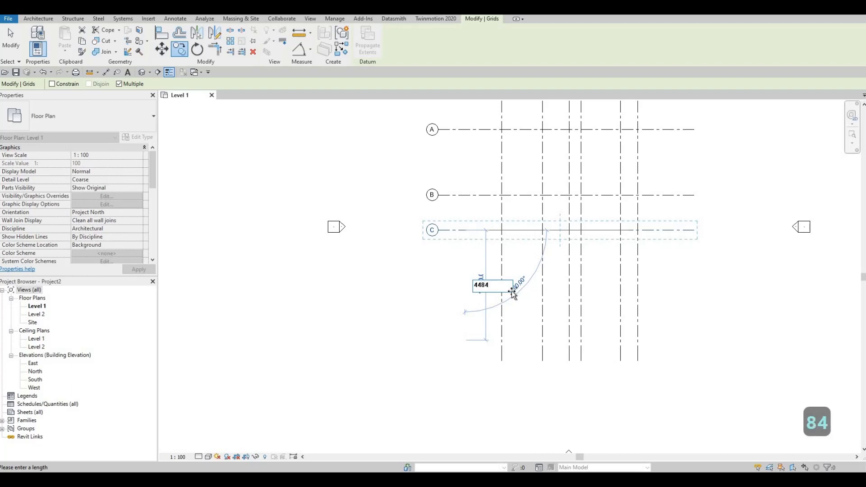
key(Return)
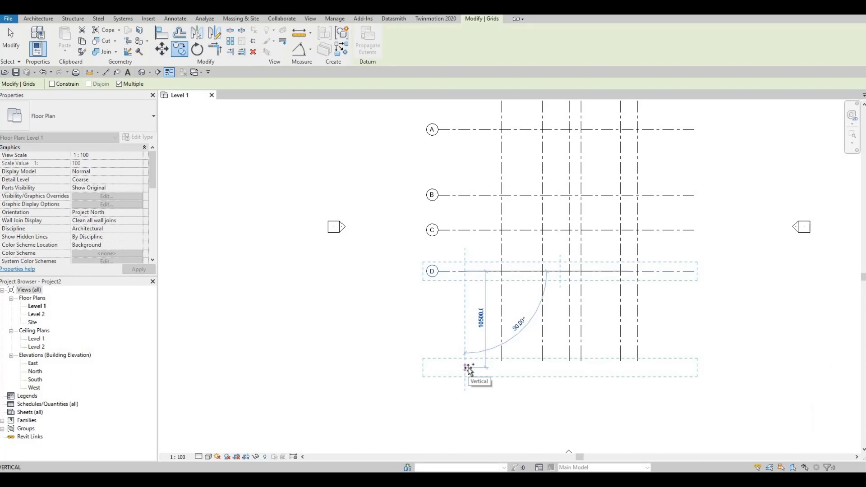
Place two more horizontal grid copies below grid D, spaced 3902 and 1663, and finish copying.
text(39)
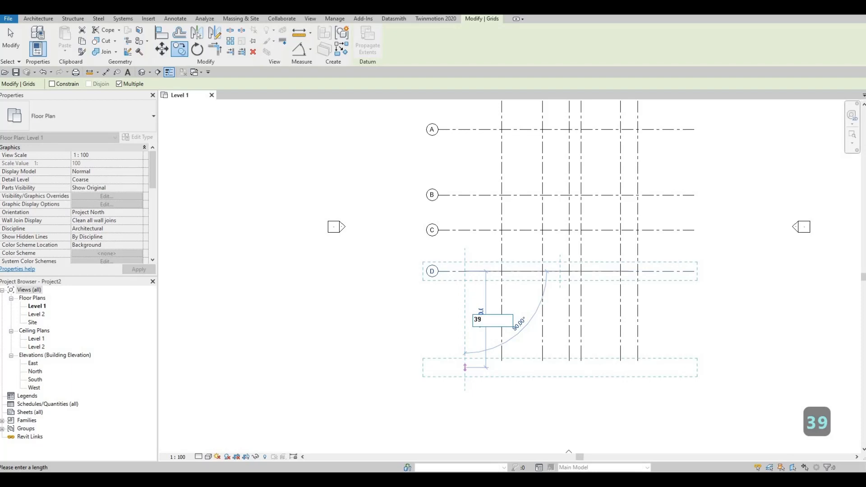
text(02)
key(Return)
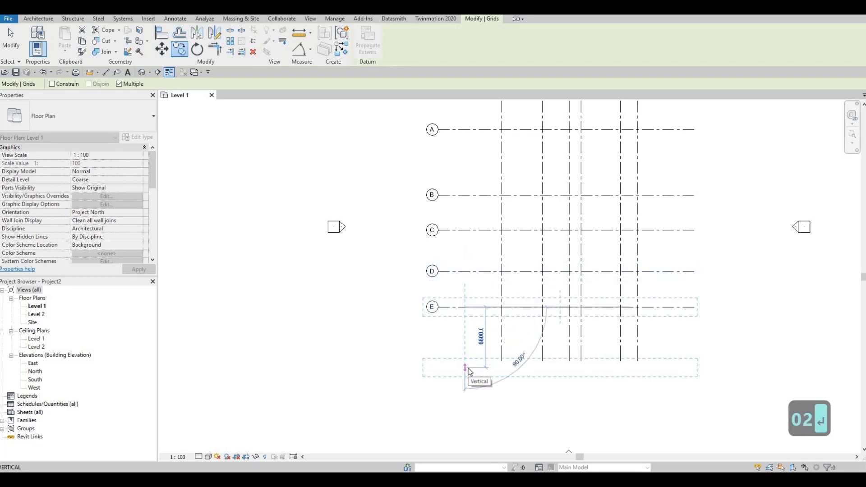
text(166)
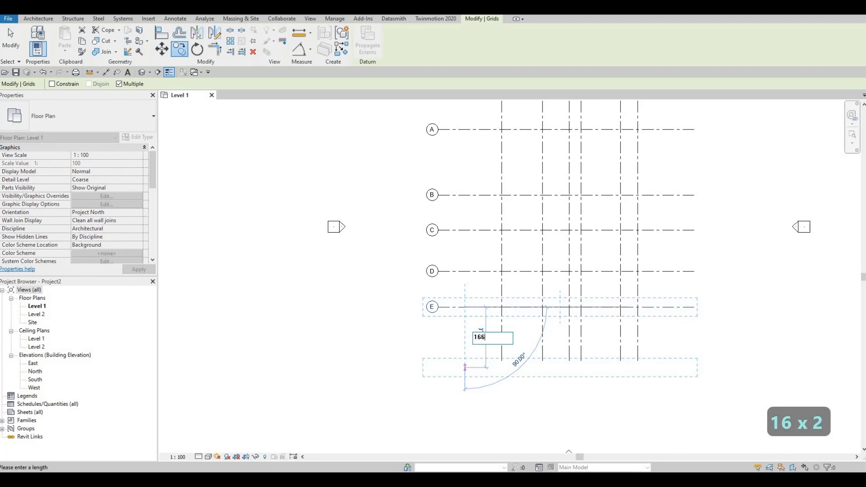
text(3)
key(Return)
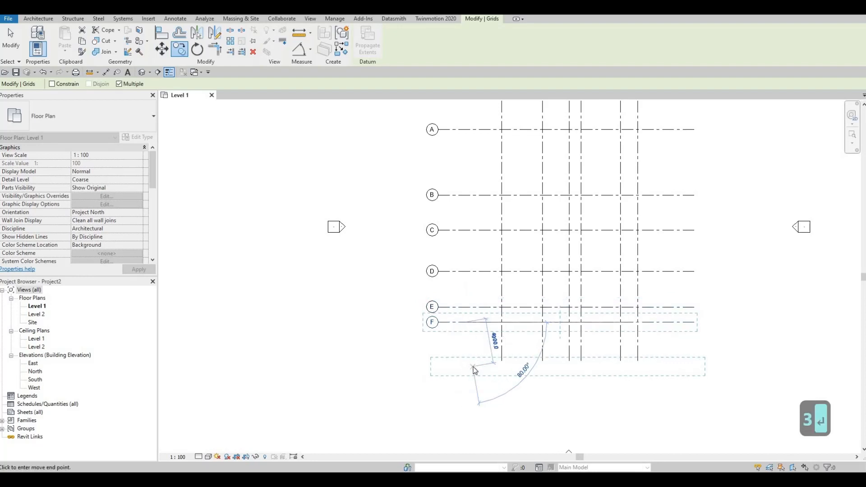
key(Escape)
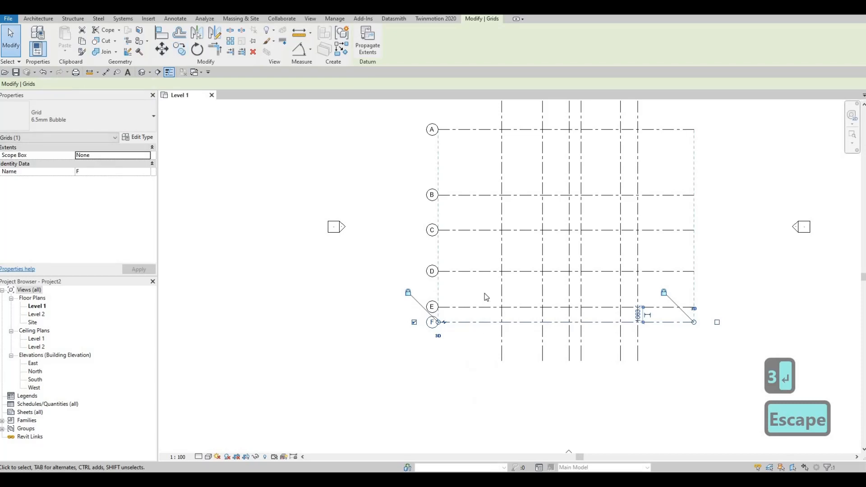
key(Escape)
Add an aligned dimension chain across vertical grids 1 to 6, placed between the grid bubbles and grid A.
scroll(521, 290, down, 1)
middle_drag(510, 167, 502, 179)
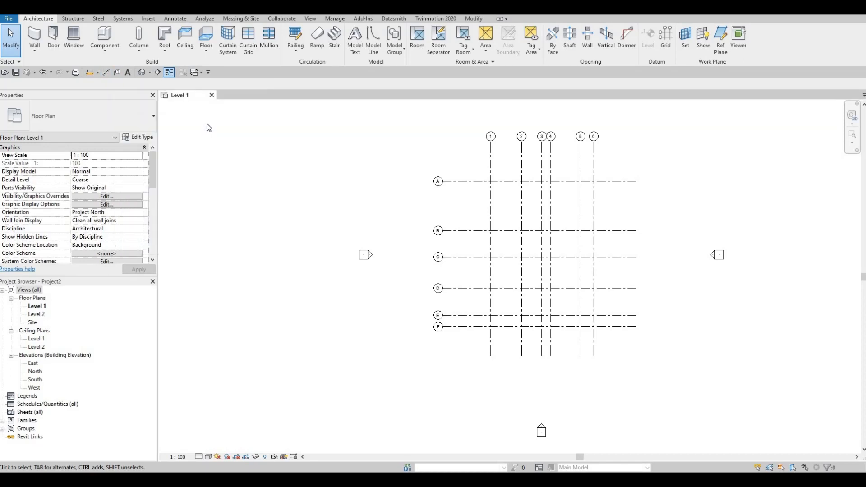
key(d)
key(i)
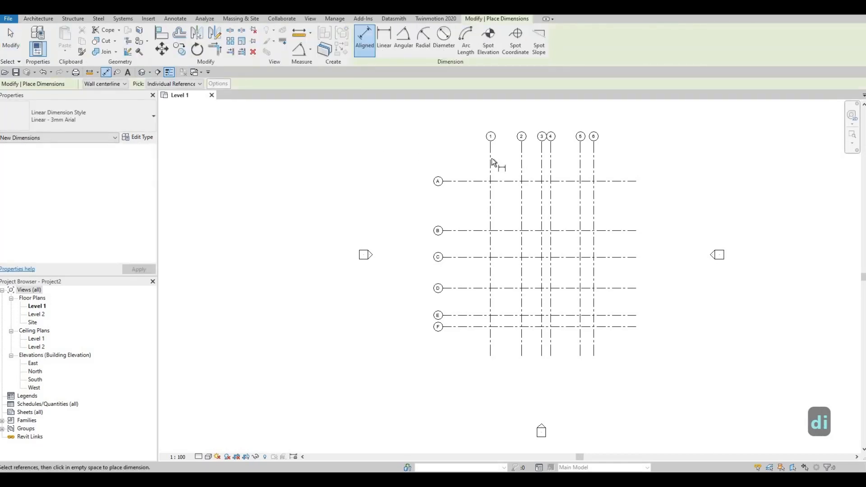
click(491, 161)
click(522, 164)
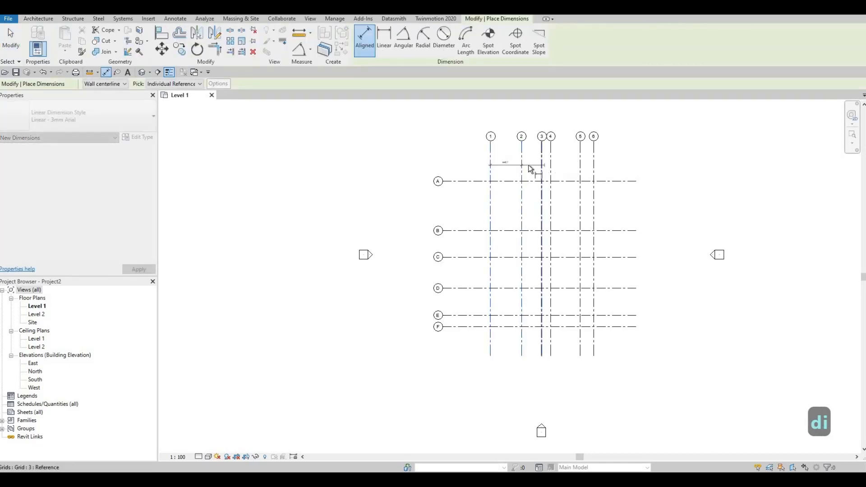
click(542, 165)
click(551, 162)
scroll(560, 160, up, 4)
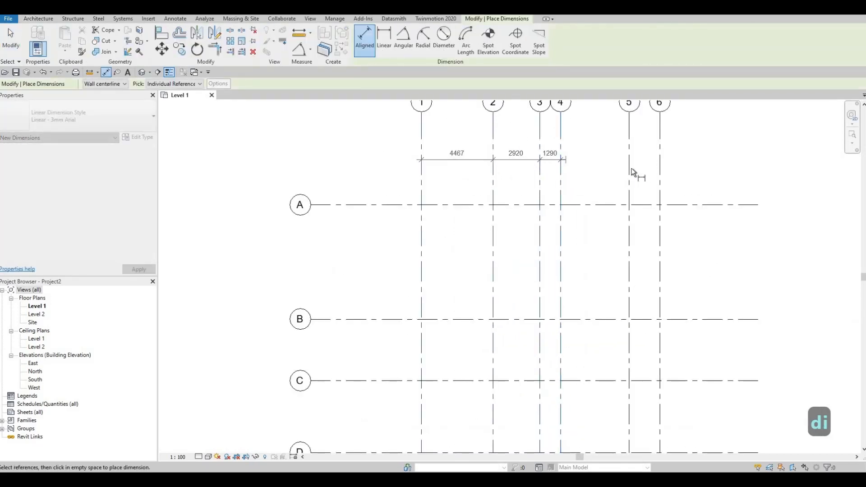
click(631, 170)
click(659, 170)
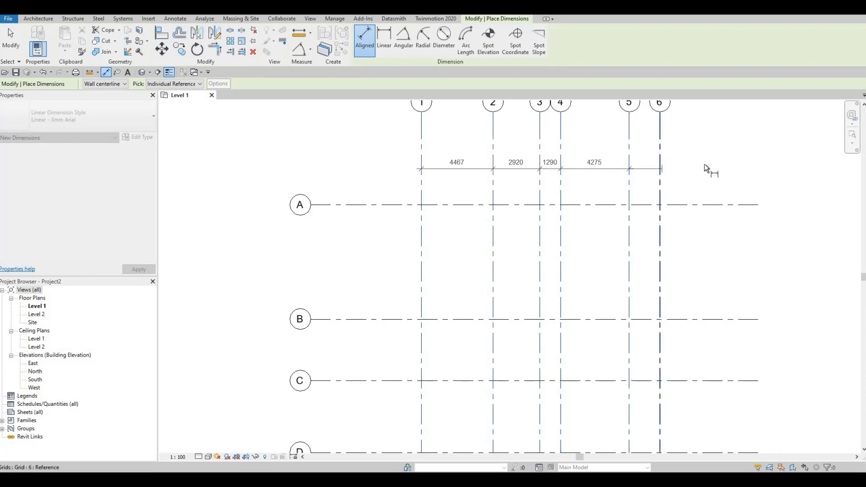
click(734, 174)
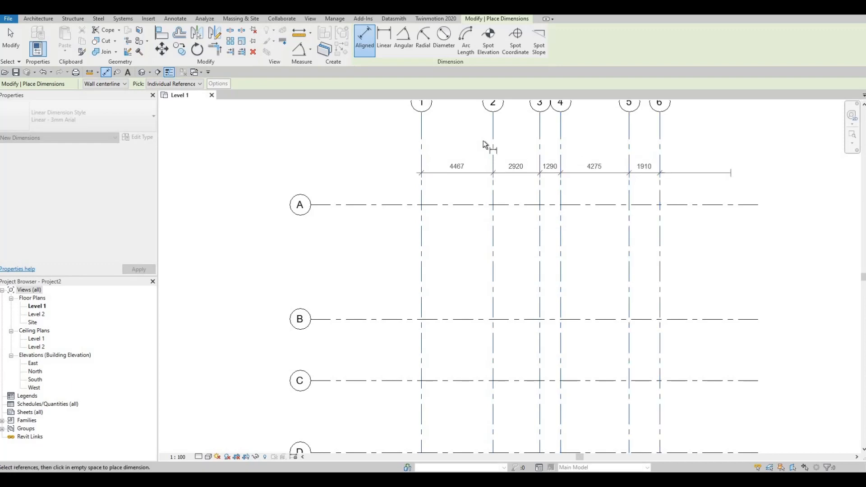
Add an overall aligned dimension from grid 1 to grid 6 above the dimension chain.
click(421, 144)
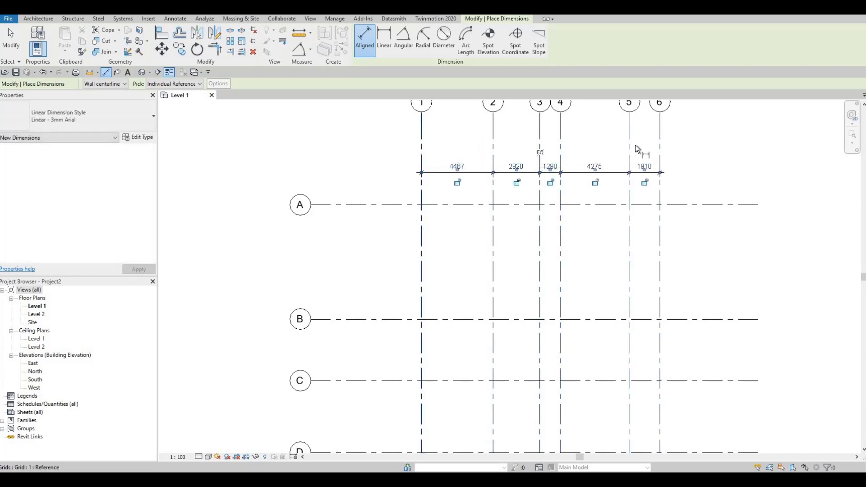
click(661, 145)
click(707, 146)
Add an aligned dimension chain down horizontal grids A to F, placed between their bubbles and grid 1.
middle_drag(419, 195, 438, 171)
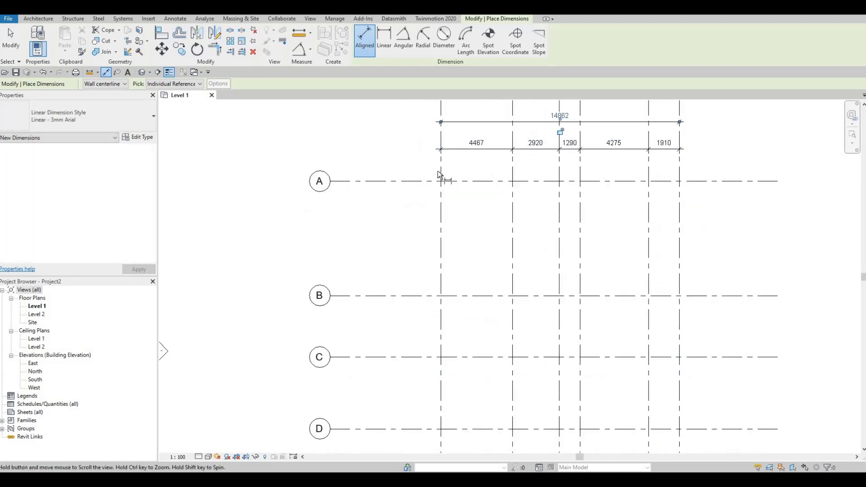
scroll(438, 173, down, 2)
click(435, 170)
click(434, 254)
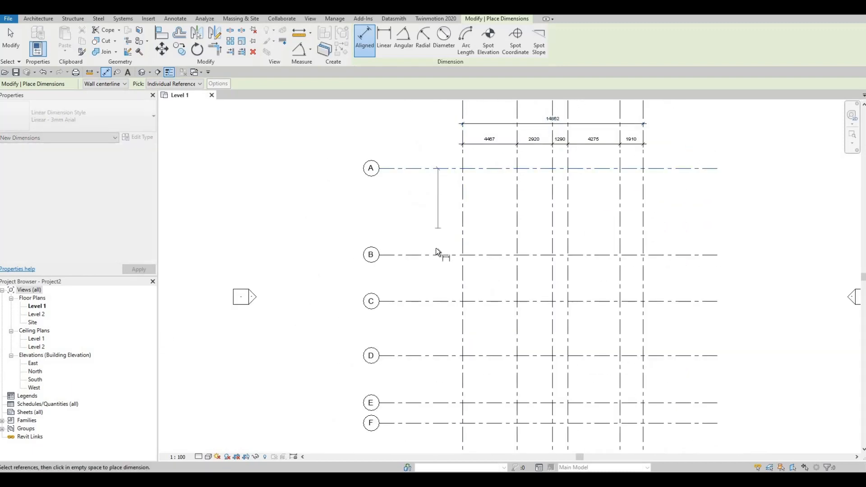
click(436, 301)
click(433, 356)
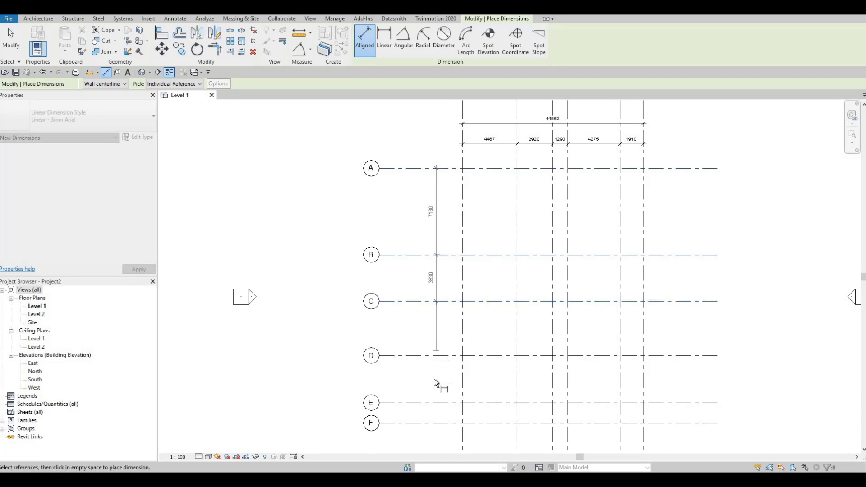
click(436, 403)
click(436, 423)
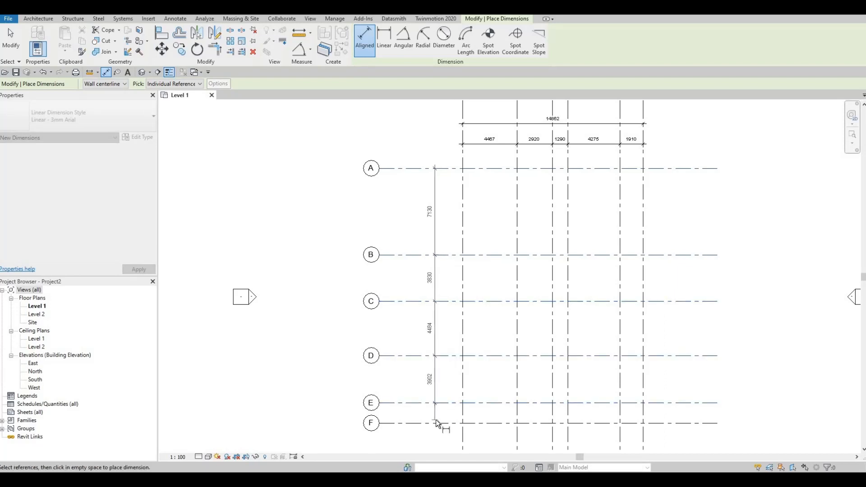
click(433, 397)
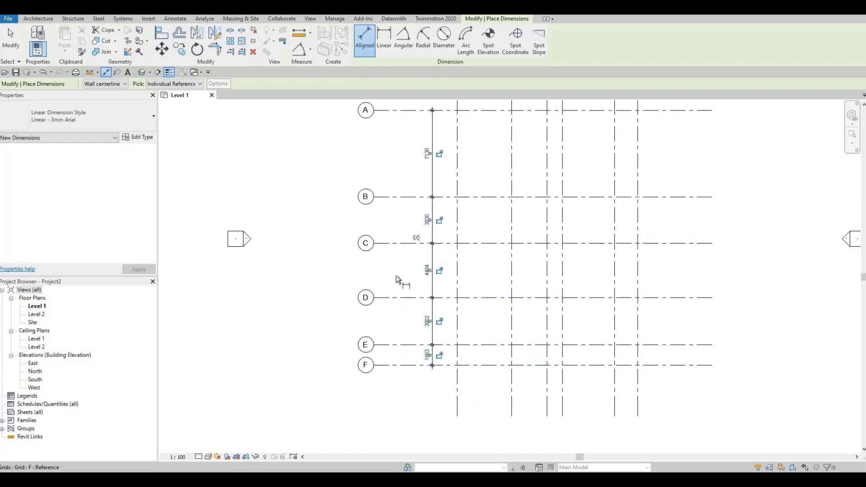
Add an overall aligned dimension from grid A to grid F beside the chain, and finish dimensioning.
middle_drag(402, 291, 404, 348)
click(404, 167)
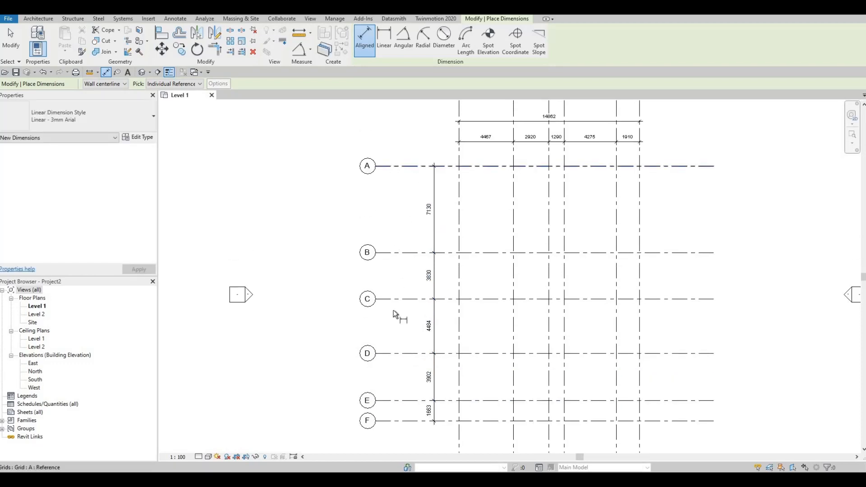
click(408, 422)
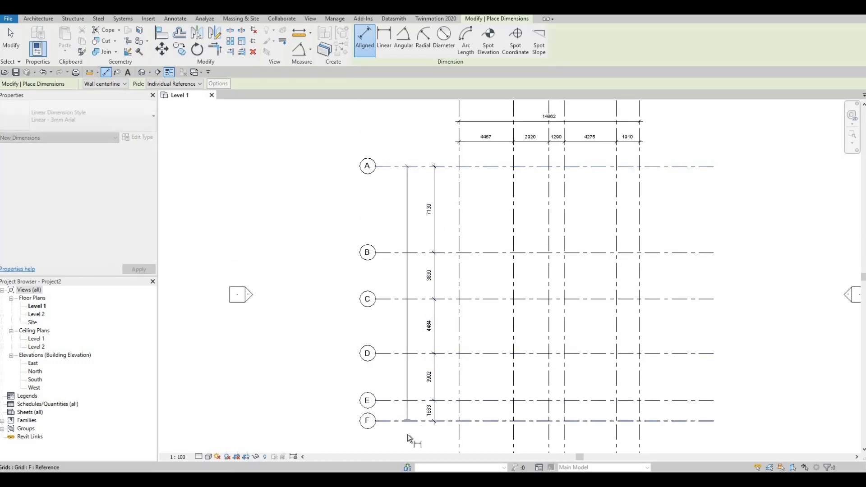
click(409, 438)
key(Escape)
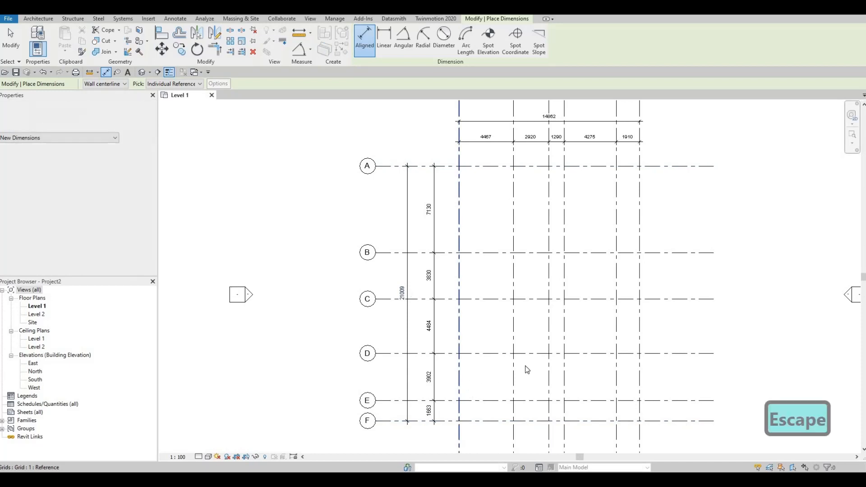
key(Escape)
Shorten all horizontal grid lines together by moving grid A's aligned right end closer to grid 6.
scroll(537, 354, down, 2)
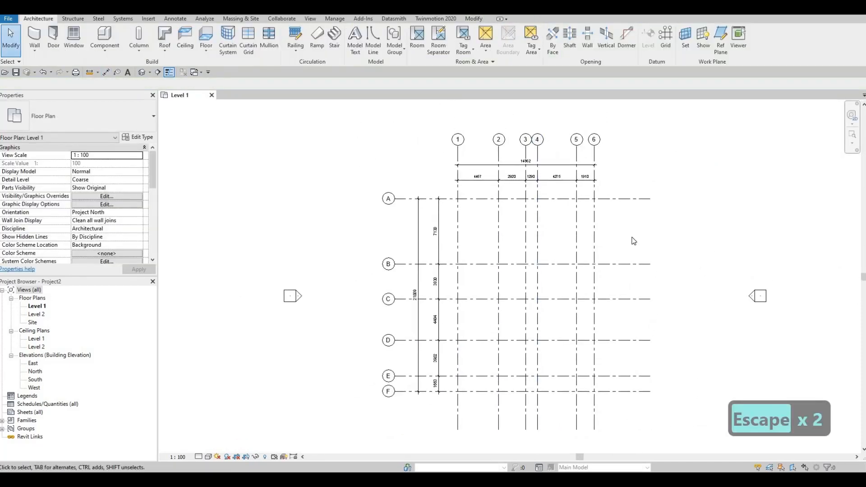
middle_drag(634, 241, 646, 226)
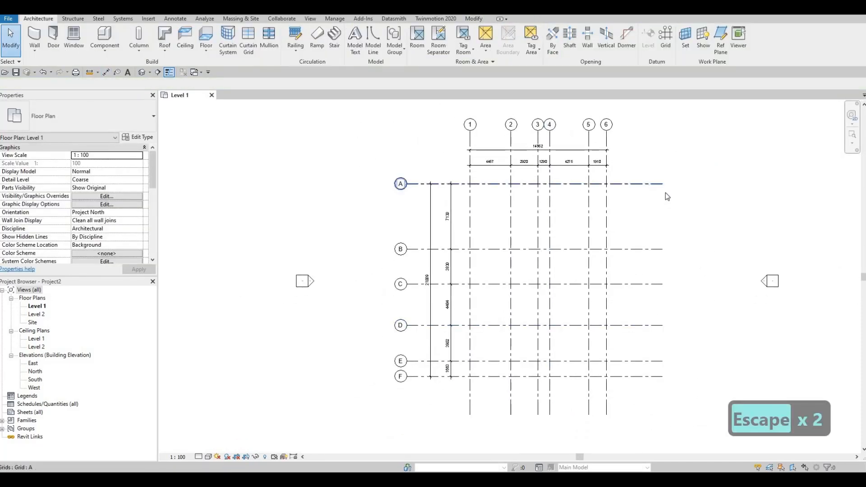
scroll(649, 194, down, 1)
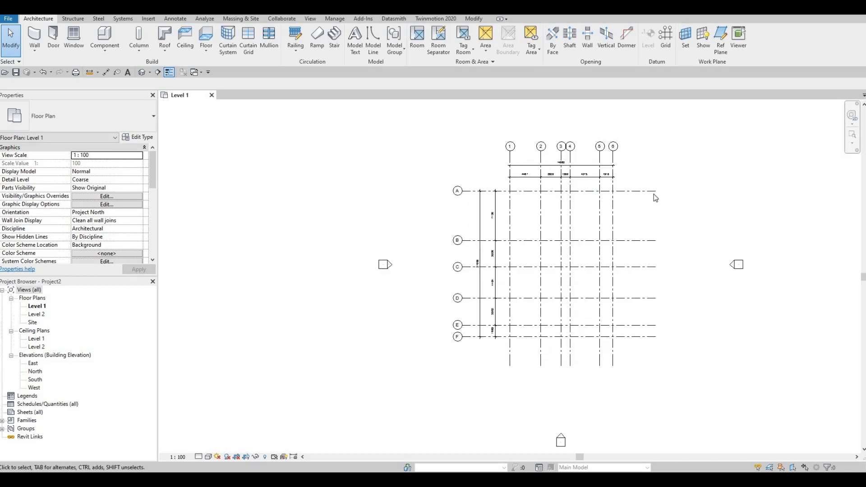
scroll(645, 195, up, 1)
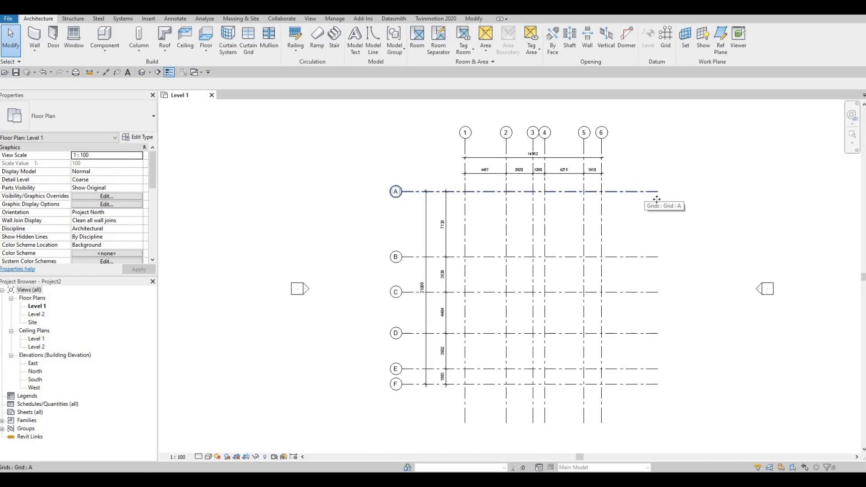
click(656, 199)
scroll(681, 239, up, 1)
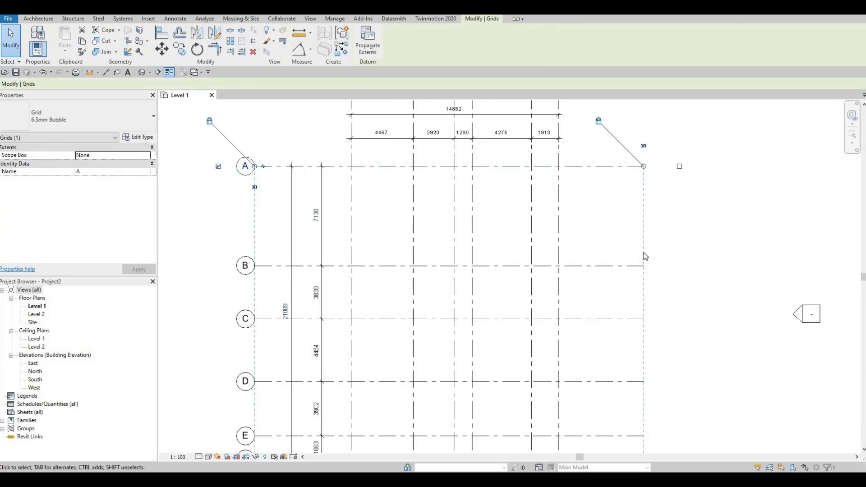
scroll(643, 190, down, 2)
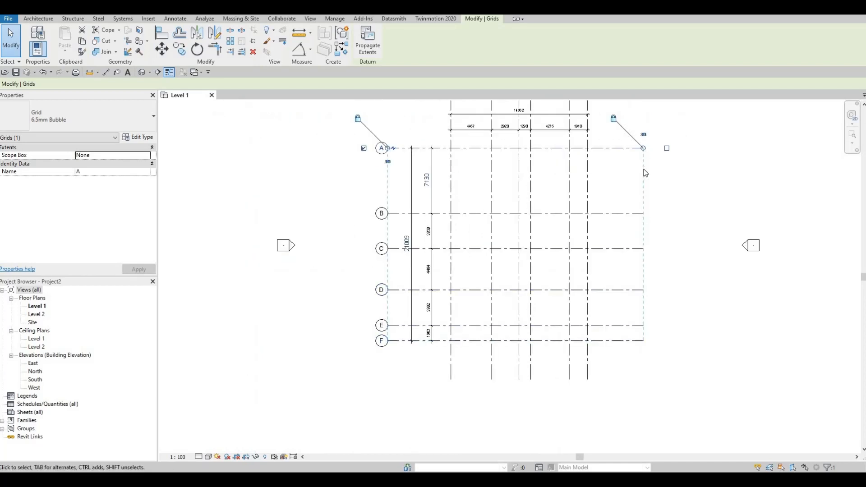
scroll(646, 176, up, 1)
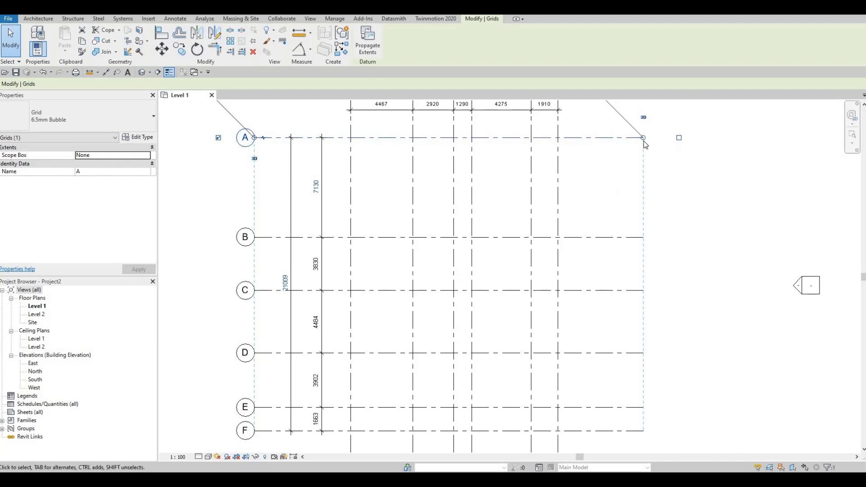
drag(646, 141, 621, 186)
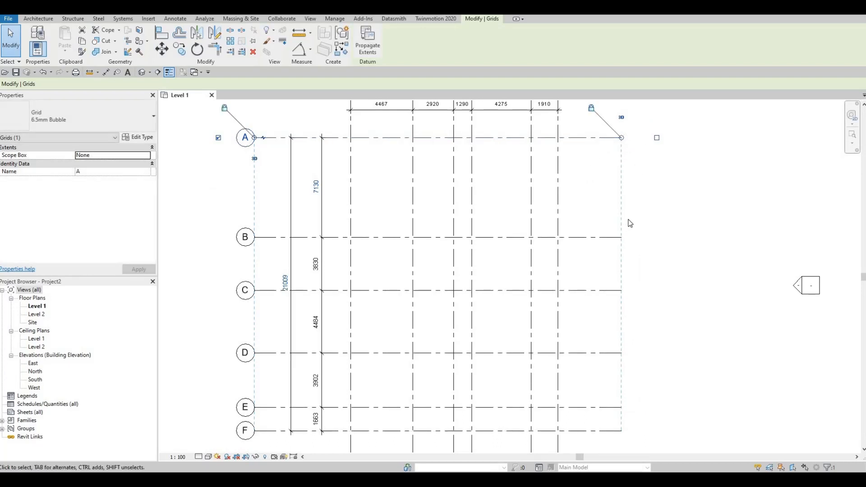
scroll(634, 184, down, 2)
scroll(634, 184, down, 1)
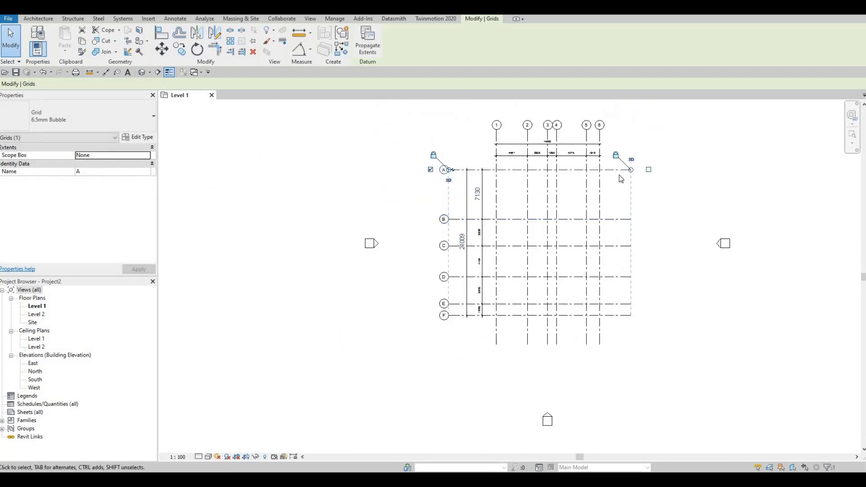
Show the bubbles at the right ends of horizontal grids A, B and C.
scroll(631, 171, up, 1)
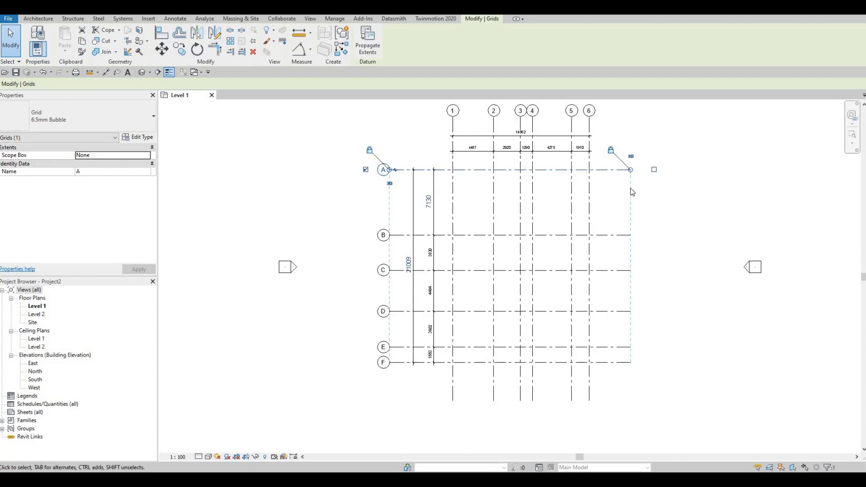
scroll(656, 173, up, 1)
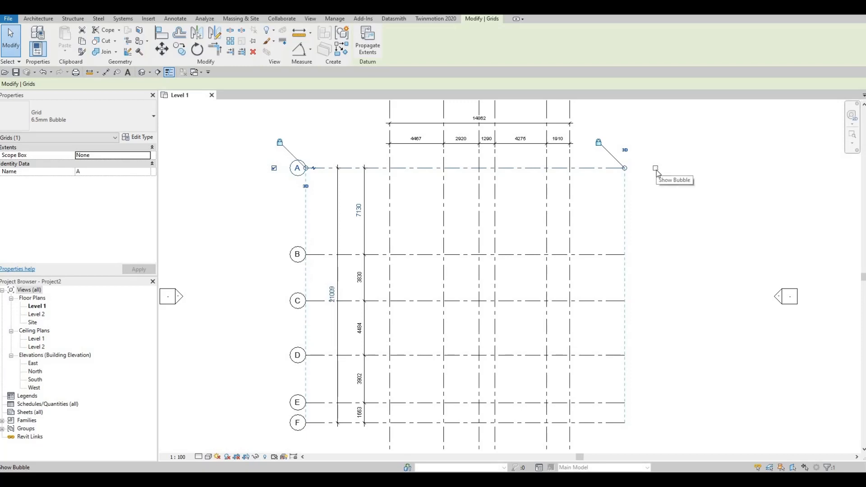
click(655, 168)
click(621, 254)
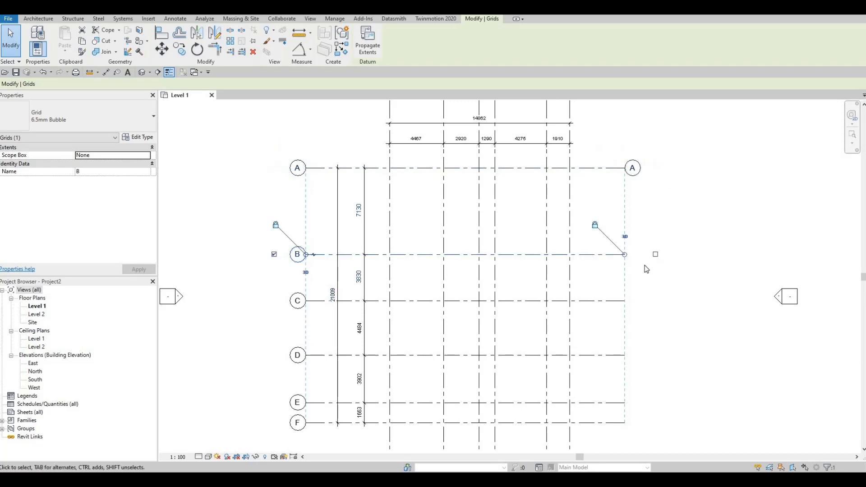
click(655, 255)
click(614, 300)
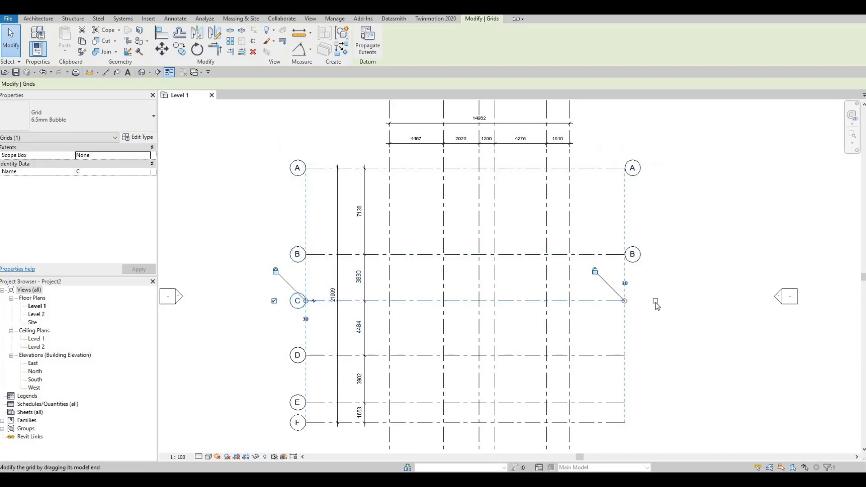
click(656, 301)
Show the bubbles at the right ends of horizontal grids D, E and F.
click(615, 356)
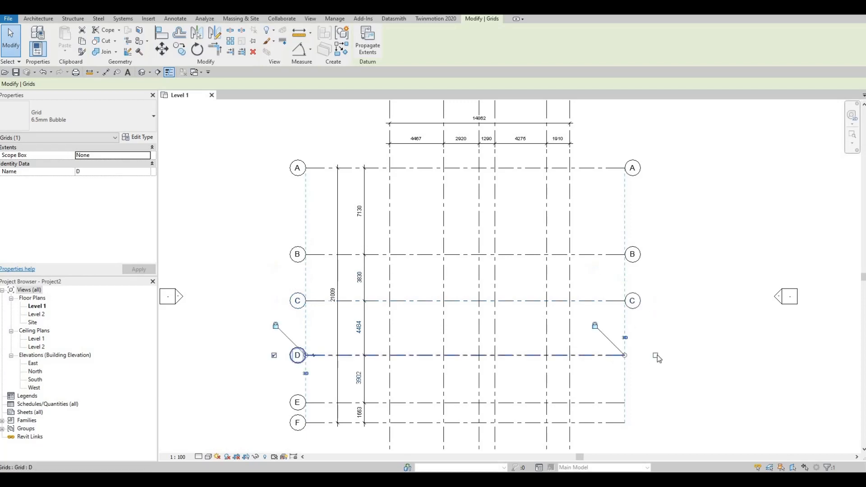
click(656, 356)
click(612, 402)
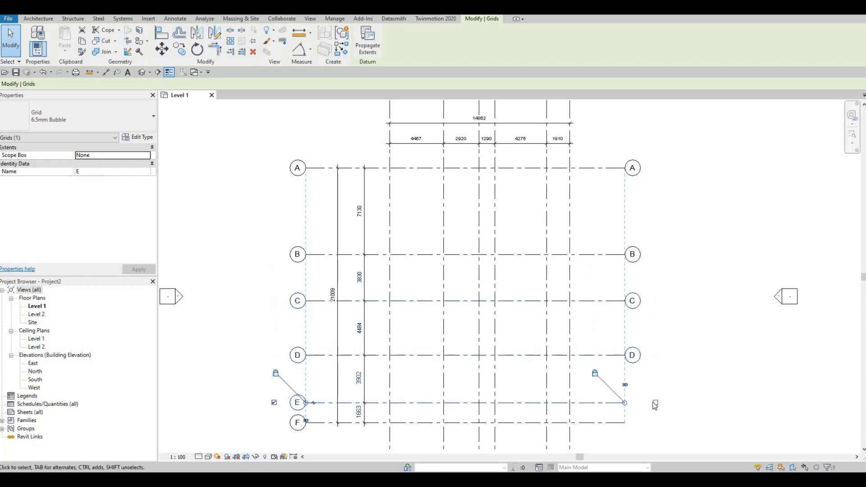
click(646, 405)
click(625, 404)
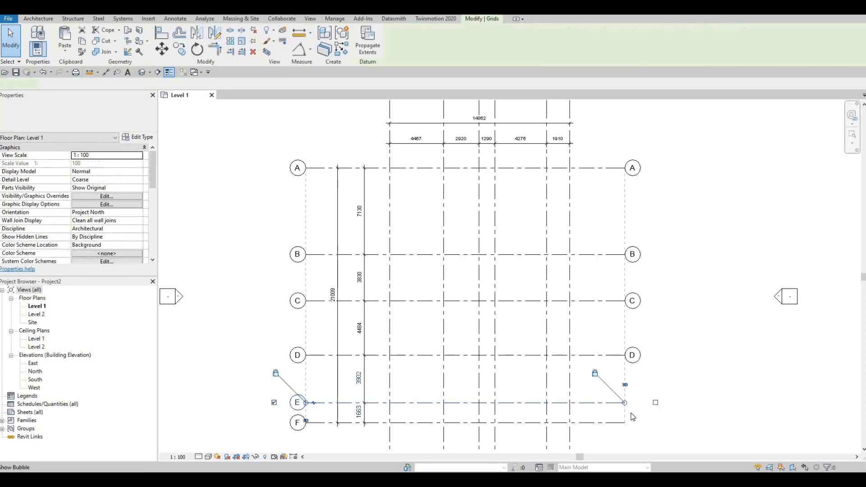
click(656, 402)
click(632, 423)
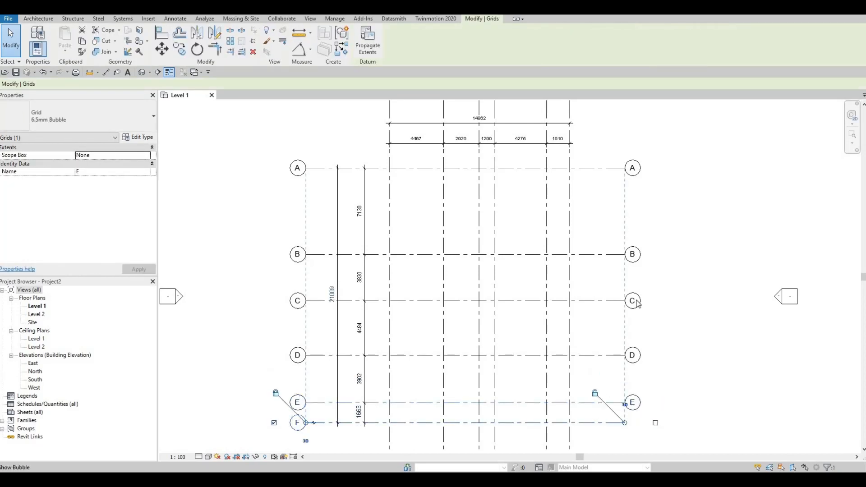
click(656, 424)
Show the bubbles at the lower ends of vertical grids 6, 5 and 4.
middle_drag(570, 440, 600, 331)
click(601, 361)
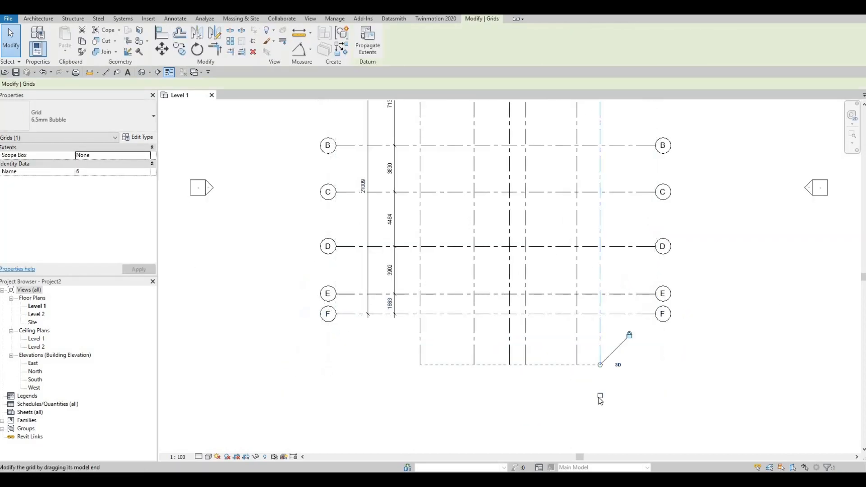
click(600, 397)
click(577, 353)
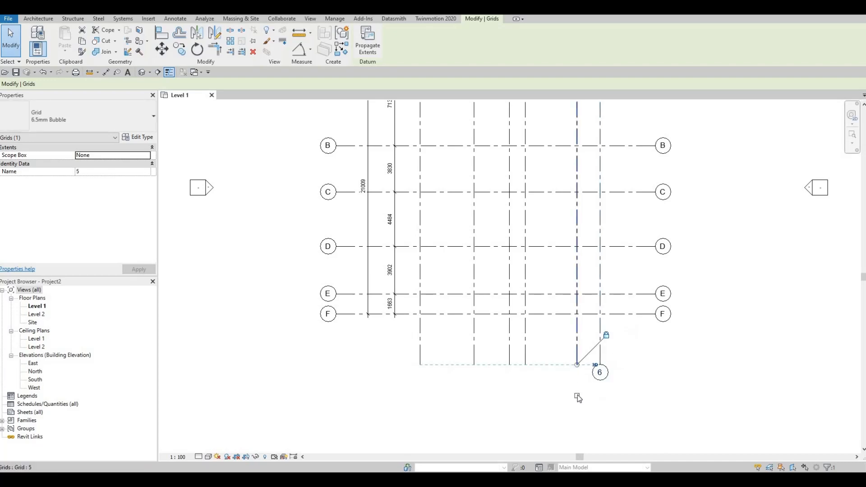
click(578, 396)
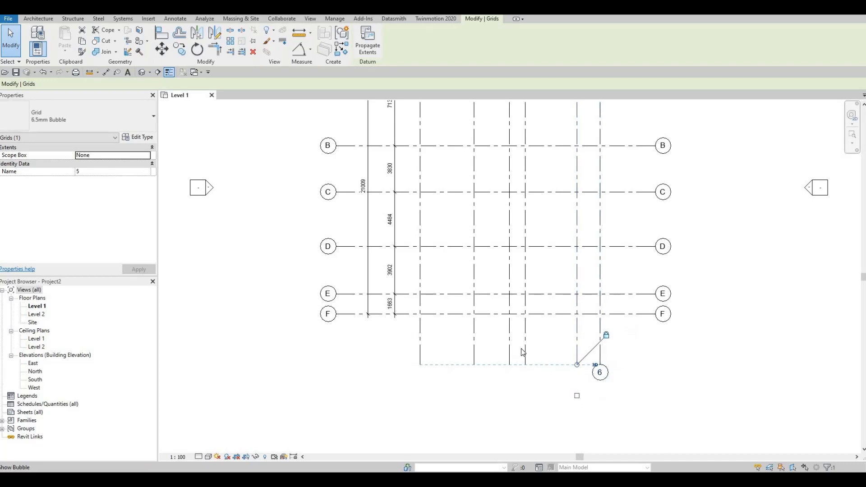
click(531, 403)
click(525, 396)
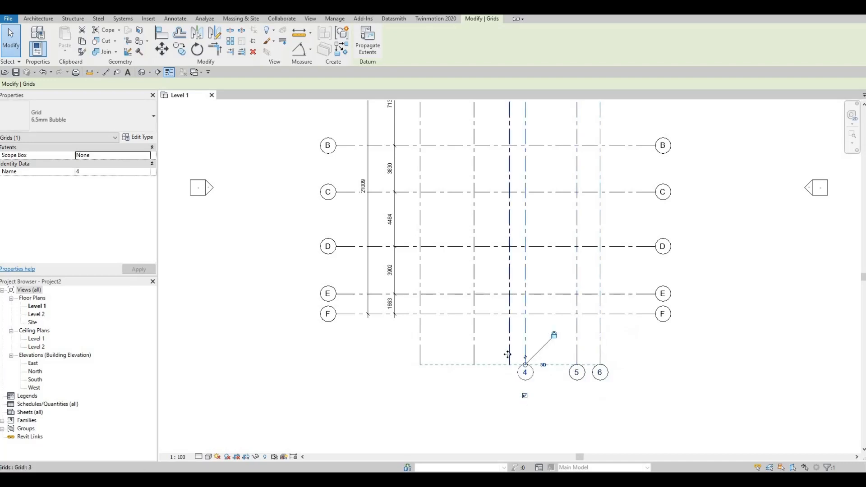
Show the bubbles at the lower ends of vertical grids 3, 2 and 1.
click(507, 396)
click(510, 396)
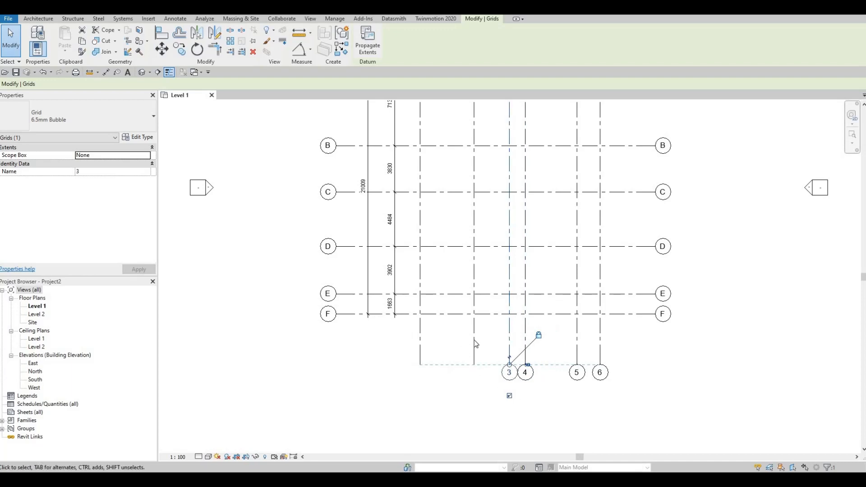
click(475, 363)
click(474, 395)
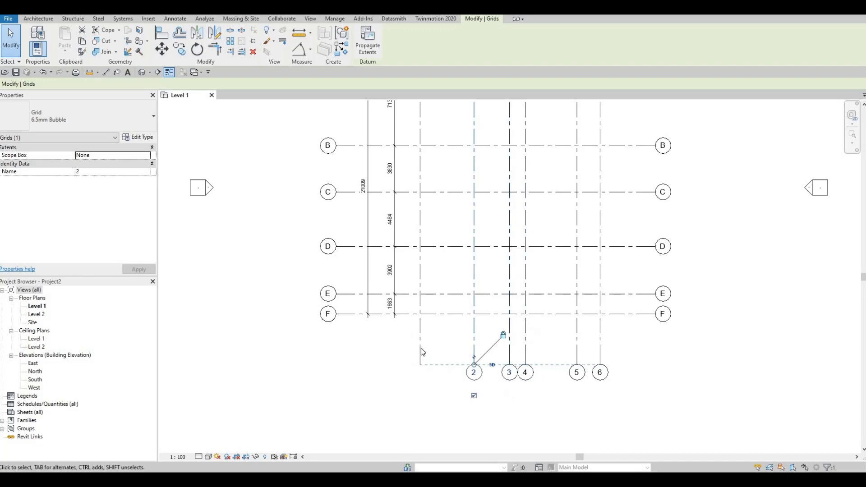
click(420, 358)
click(419, 396)
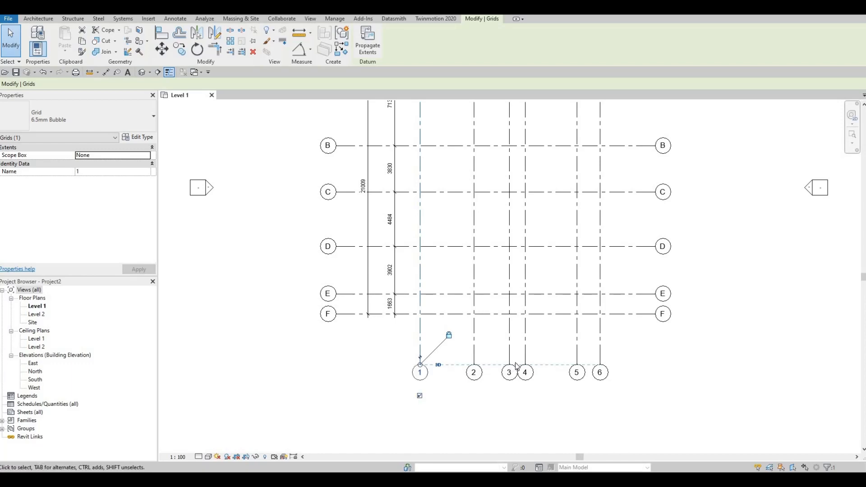
Add an elbow at the upper end of grid 4 to offset its bubble from grid 3's bubble.
scroll(509, 299, down, 1)
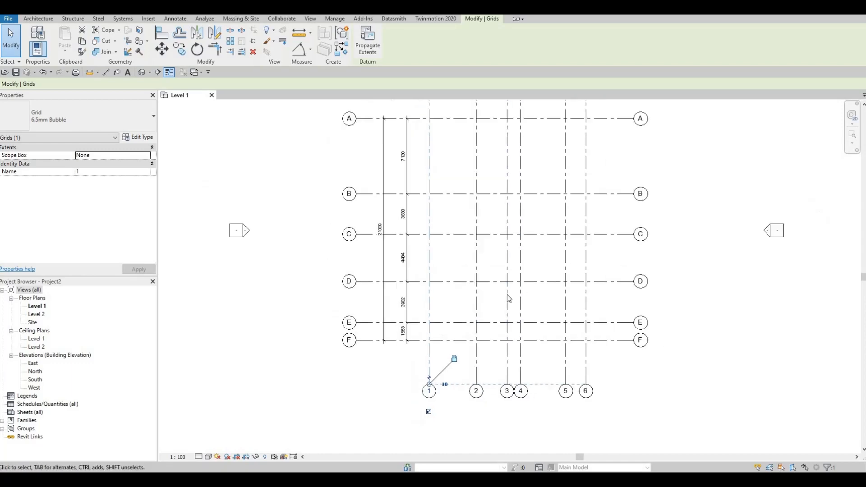
middle_drag(507, 295, 507, 393)
scroll(508, 392, down, 1)
scroll(517, 194, up, 3)
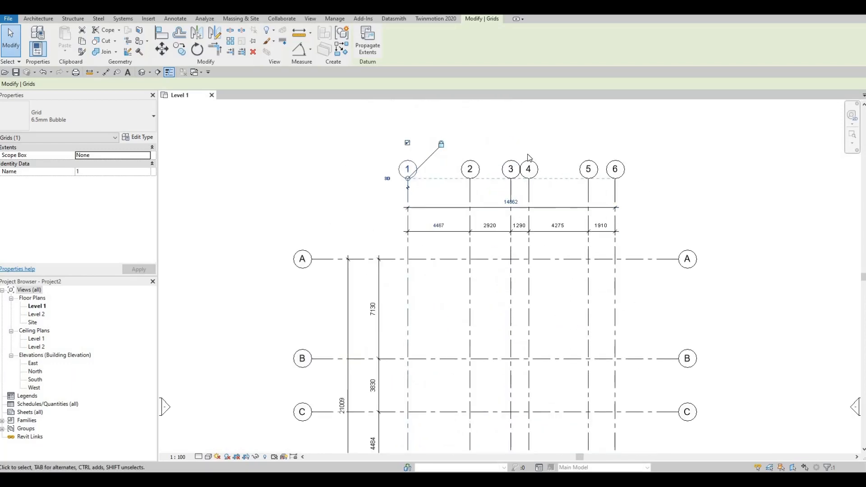
scroll(516, 176, up, 5)
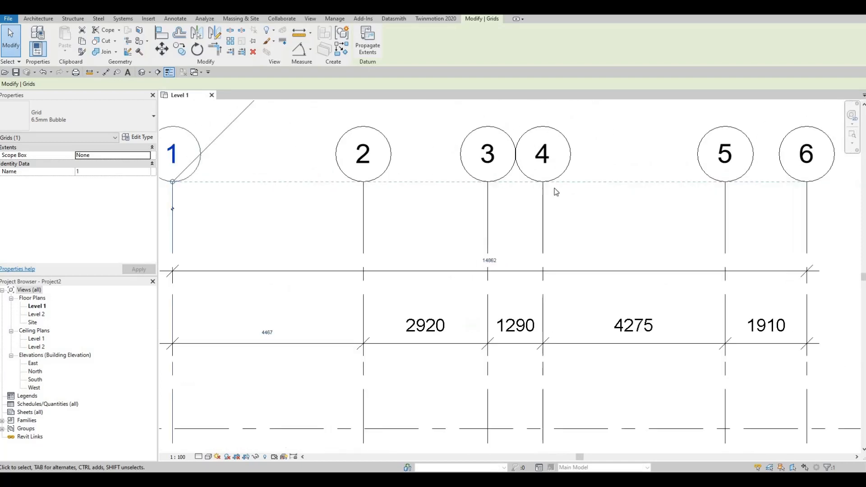
scroll(556, 192, down, 4)
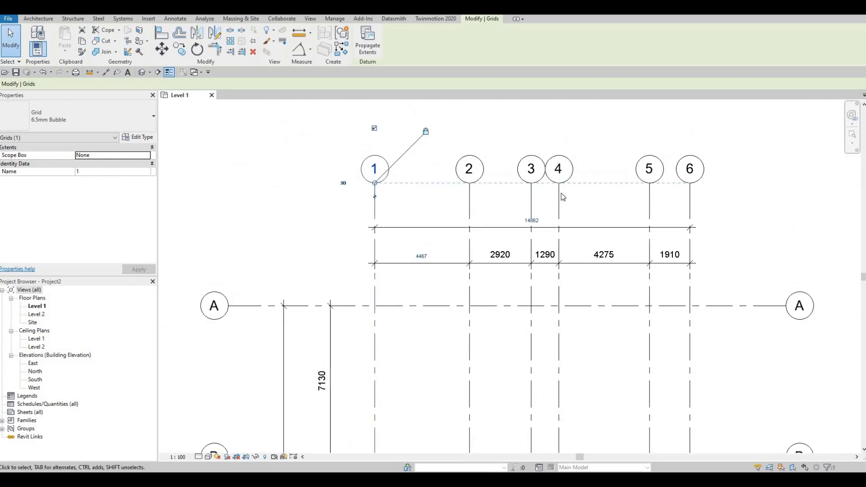
click(569, 196)
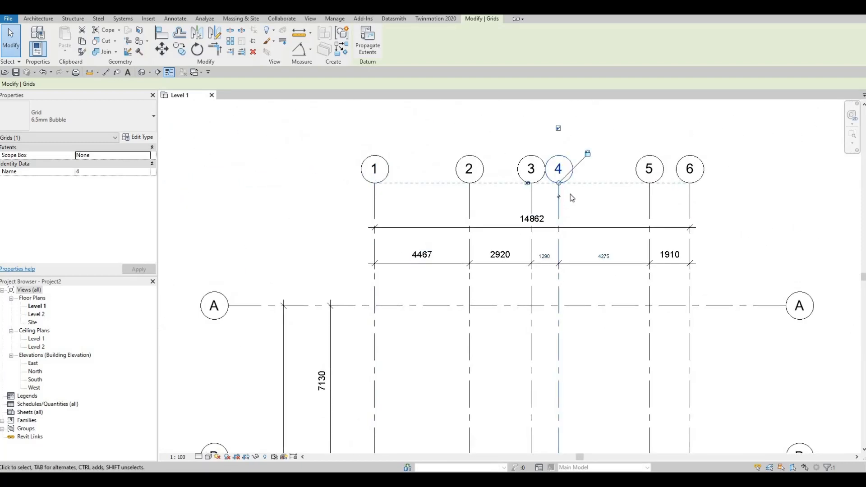
scroll(552, 198, up, 3)
scroll(552, 201, up, 5)
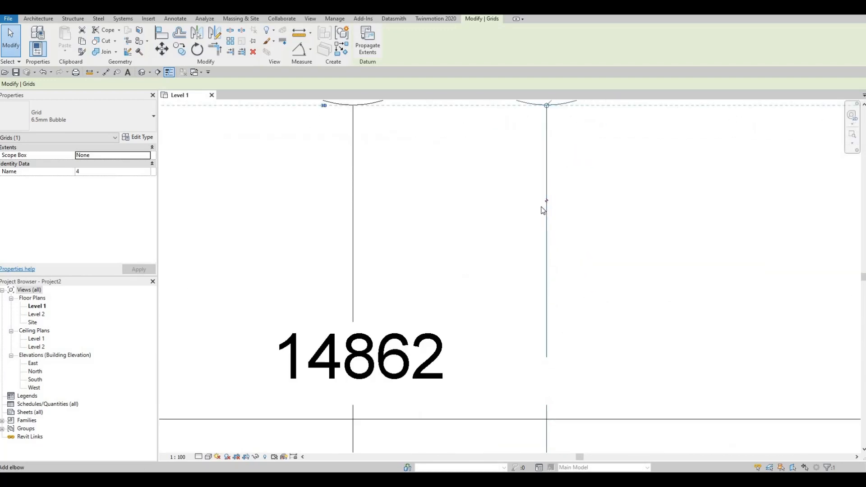
scroll(547, 206, down, 4)
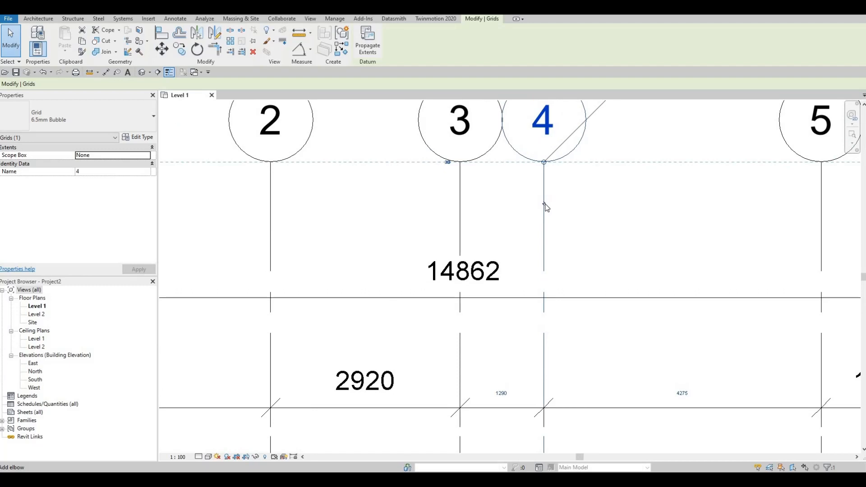
click(545, 205)
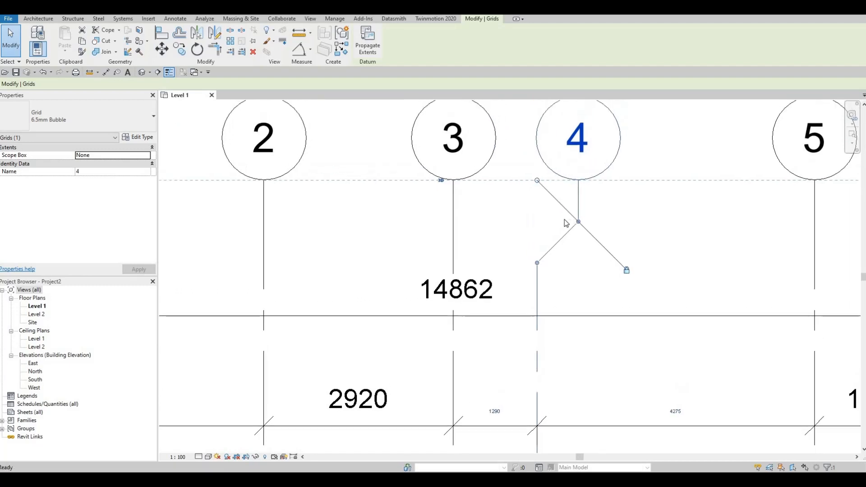
Add an elbow at the lower end of grid 4 to separate its bubble from grid 3's.
scroll(567, 223, down, 2)
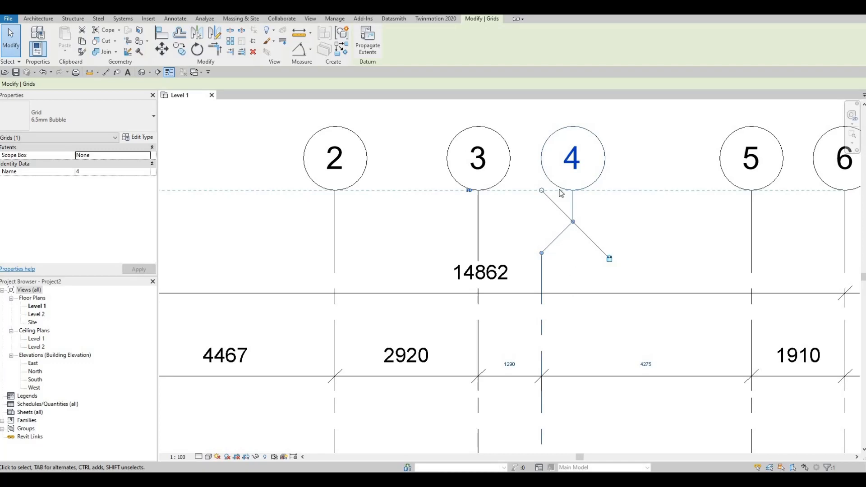
scroll(558, 124, down, 2)
scroll(559, 177, down, 2)
middle_drag(559, 176, 559, 93)
middle_drag(550, 332, 550, 166)
scroll(550, 165, down, 1)
middle_drag(543, 410, 539, 162)
scroll(541, 246, up, 4)
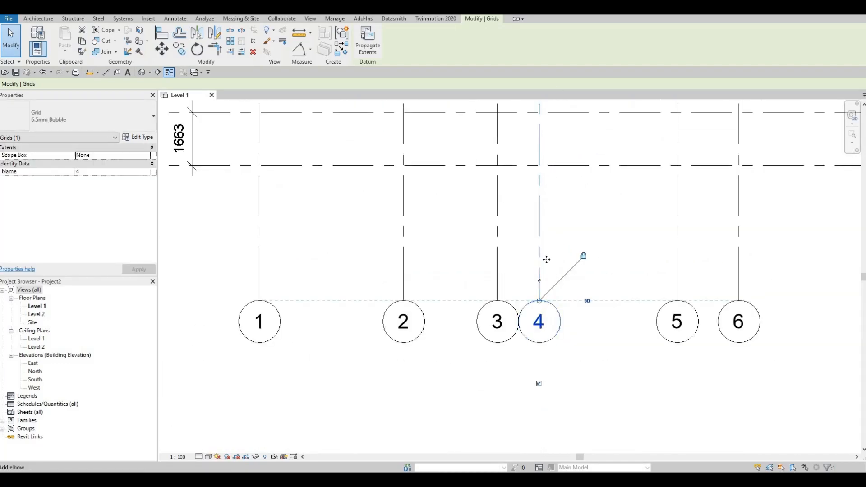
click(539, 280)
Examine the full grid layout in the Level 1 plan, including grid 4's elbows, and clear the selection.
scroll(528, 244, down, 2)
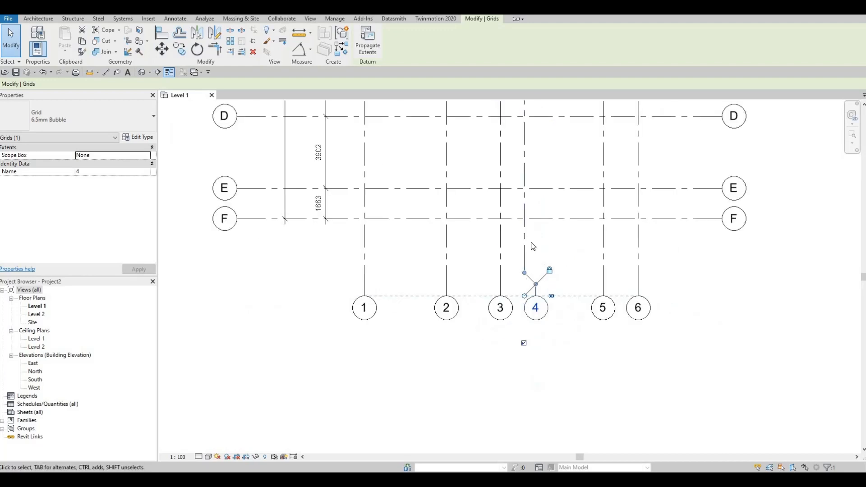
middle_drag(532, 244, 555, 355)
scroll(553, 317, down, 1)
middle_drag(524, 180, 536, 244)
scroll(535, 244, down, 1)
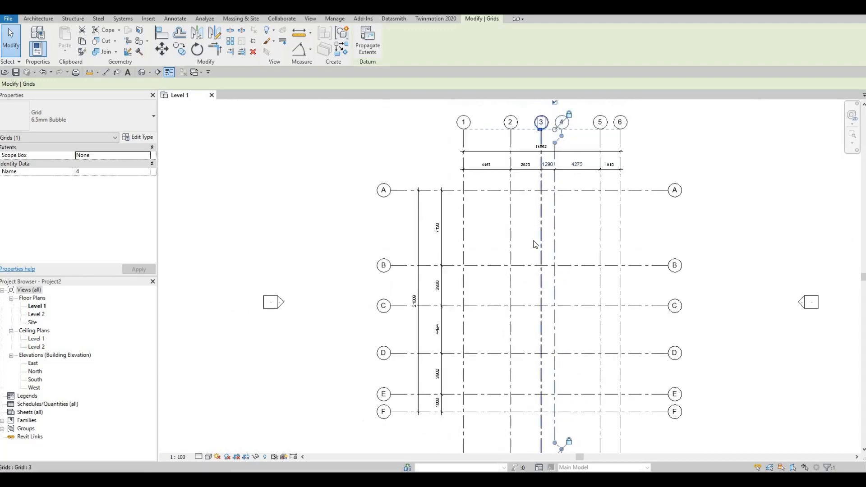
scroll(535, 162, up, 3)
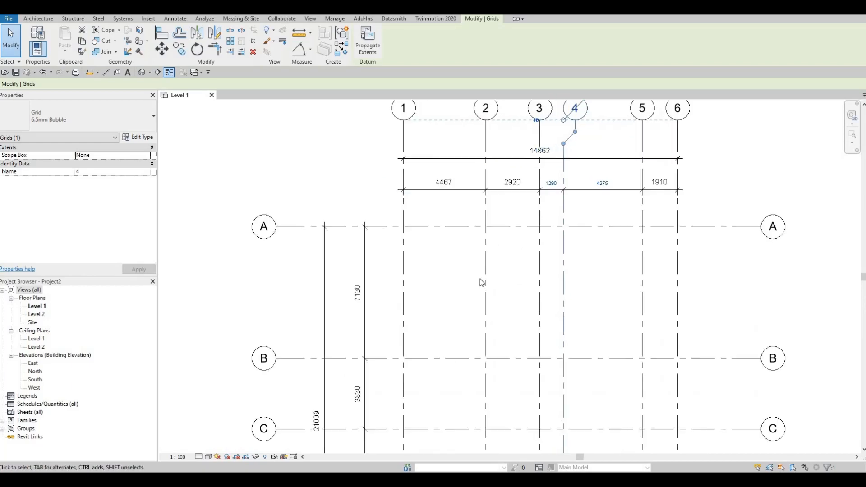
middle_drag(484, 285, 508, 261)
scroll(539, 275, down, 4)
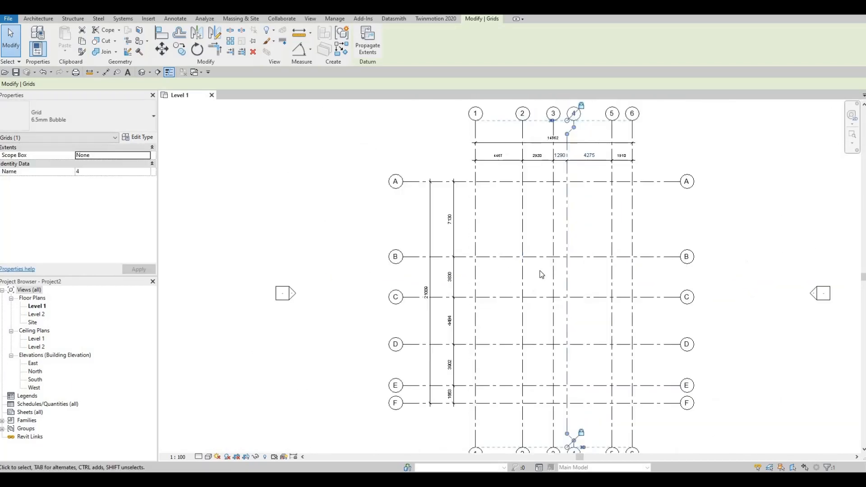
key(Escape)
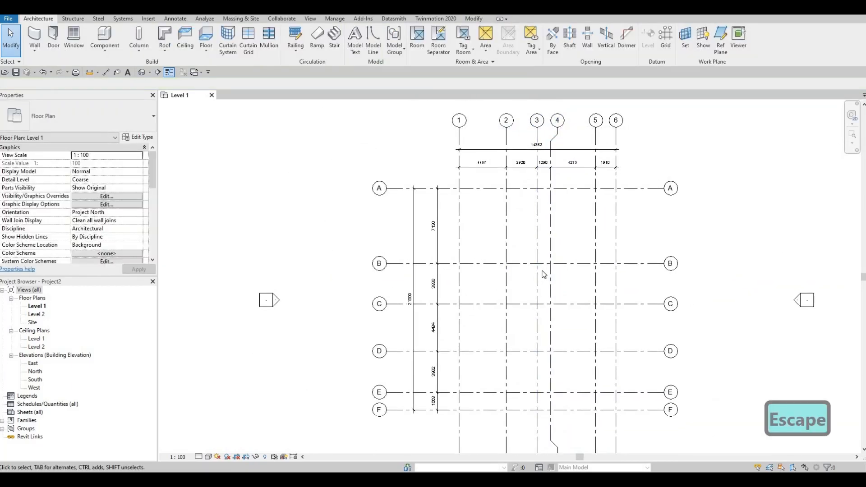
key(Escape)
scroll(523, 274, down, 3)
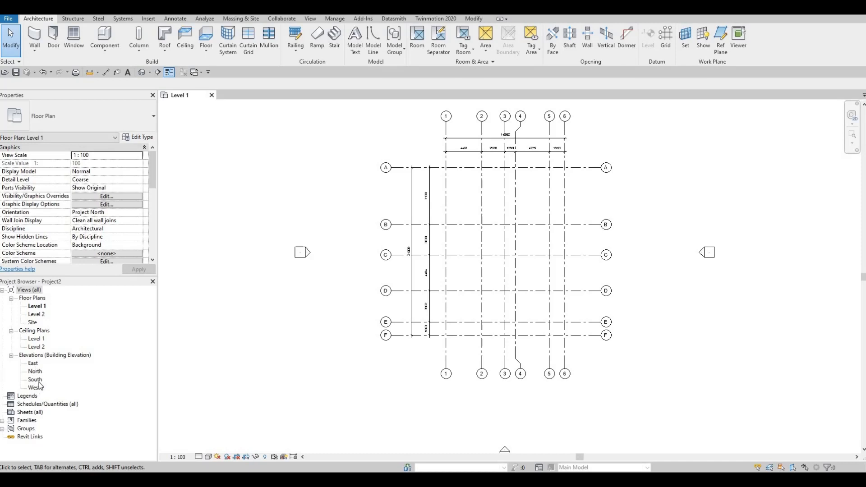
Open the South elevation and set the elevation of Level 2 to 3000.
double_click(38, 383)
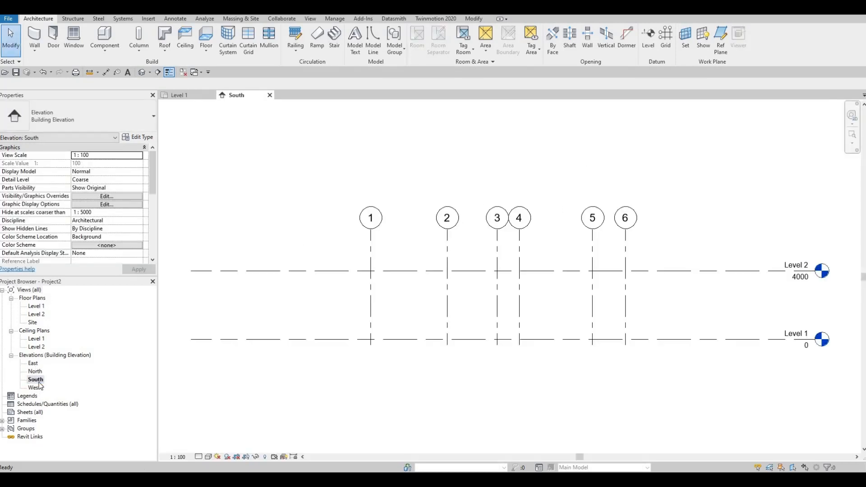
scroll(328, 326, down, 3)
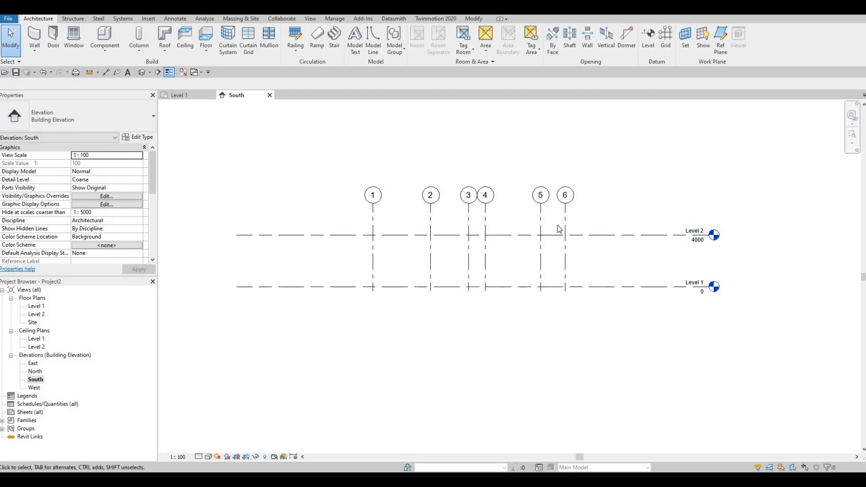
click(695, 241)
click(696, 241)
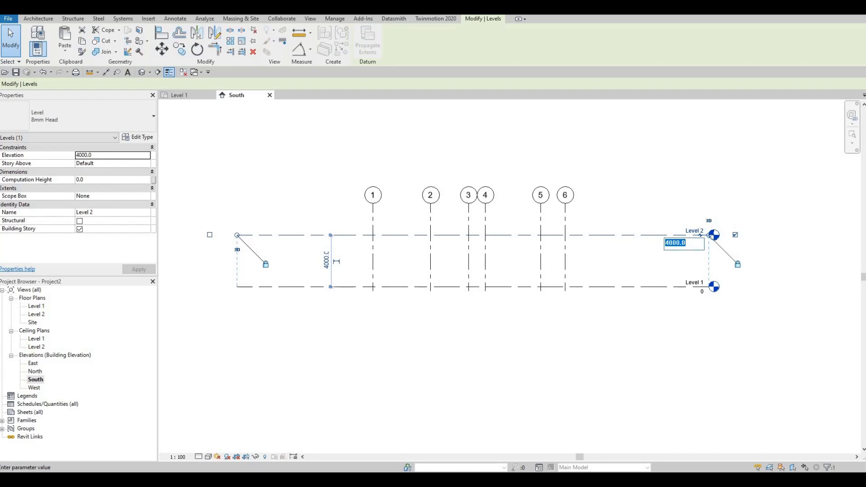
text(3000)
key(Return)
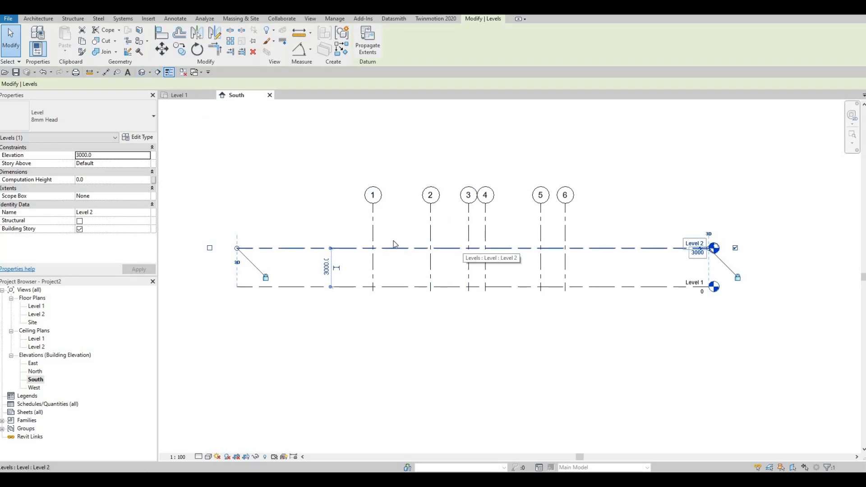
Draw a new level 3000 above Level 2, with both ends aligned to the existing levels.
click(39, 19)
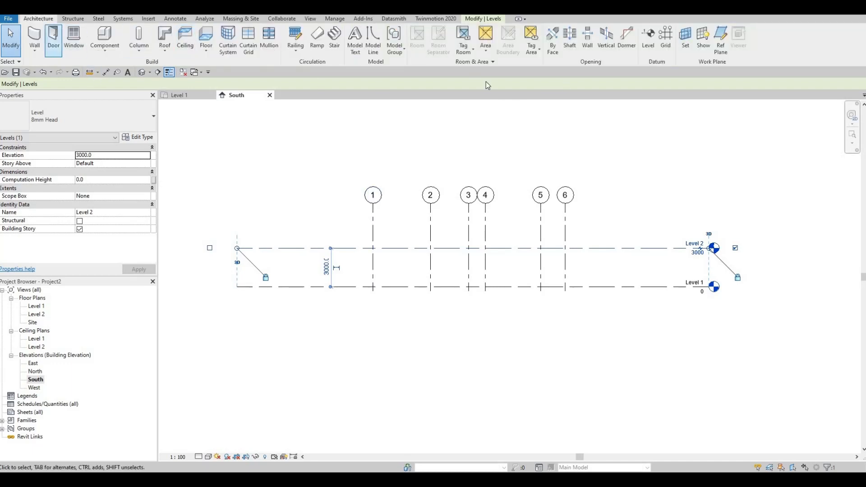
click(648, 44)
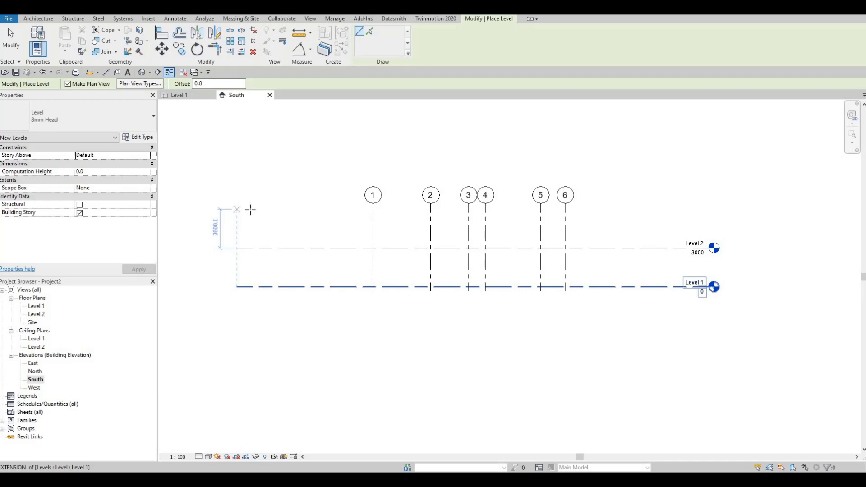
click(238, 209)
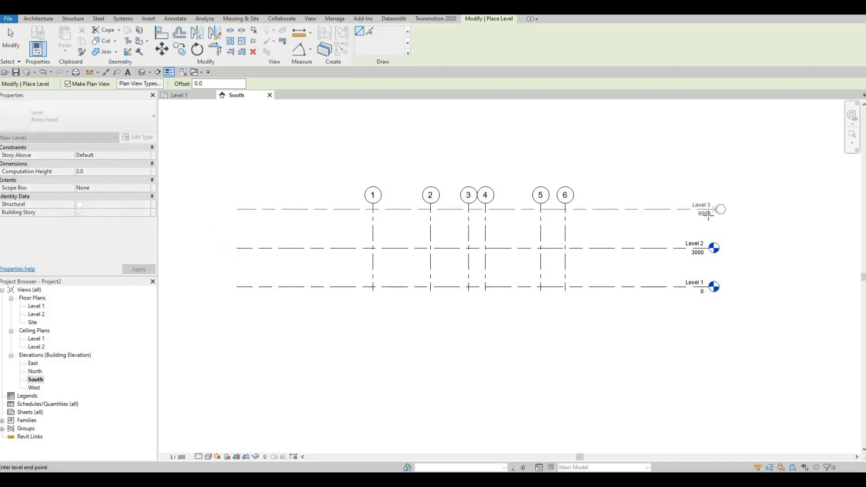
click(713, 209)
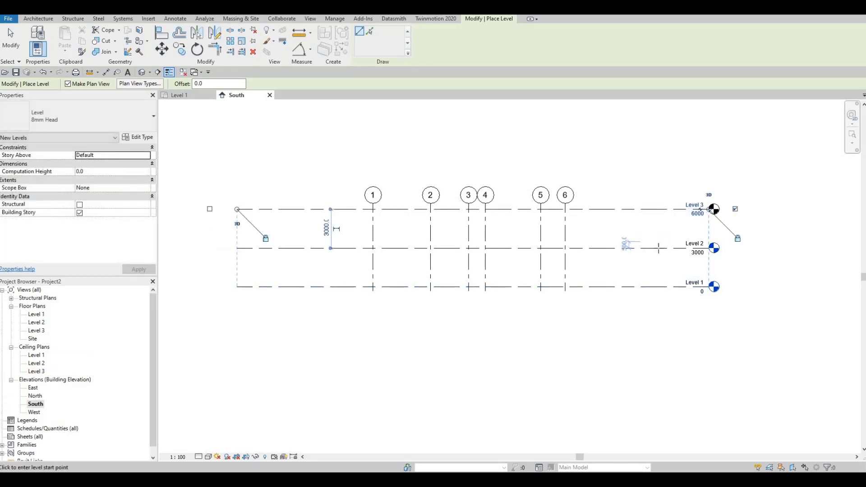
scroll(685, 224, up, 3)
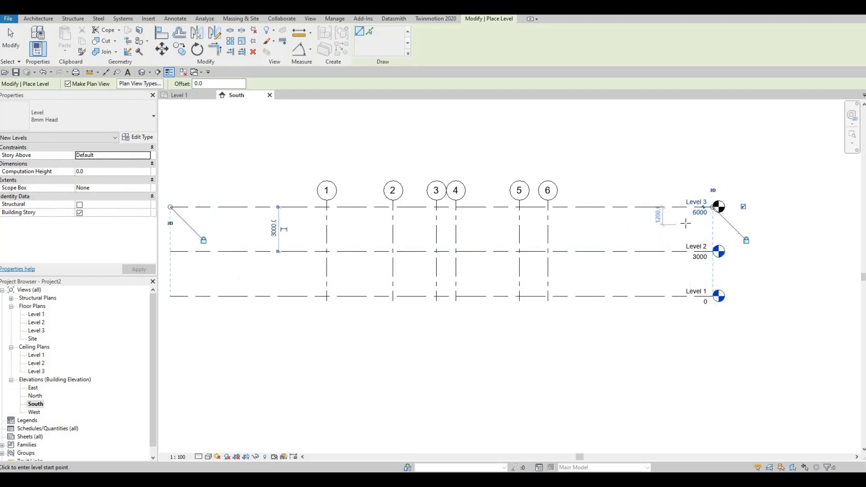
middle_drag(638, 247, 734, 211)
scroll(735, 211, down, 1)
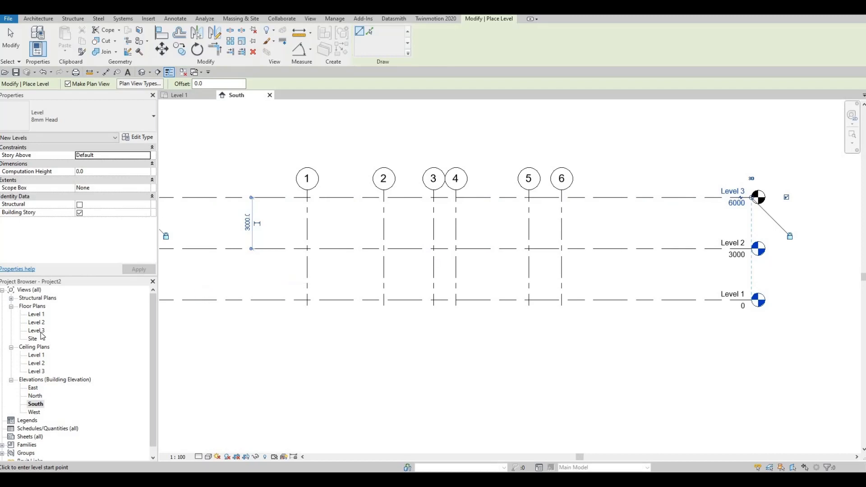
End level placement and undo the newly drawn level.
key(Escape)
key(Escape)
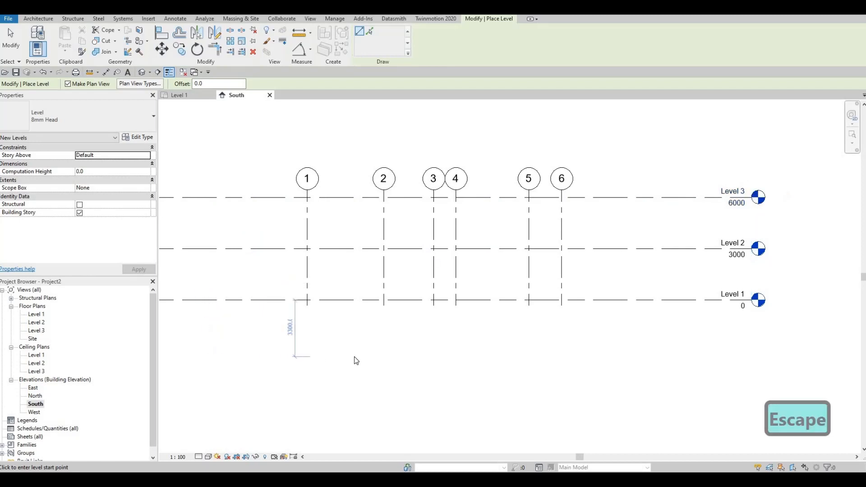
key(ctrl+z)
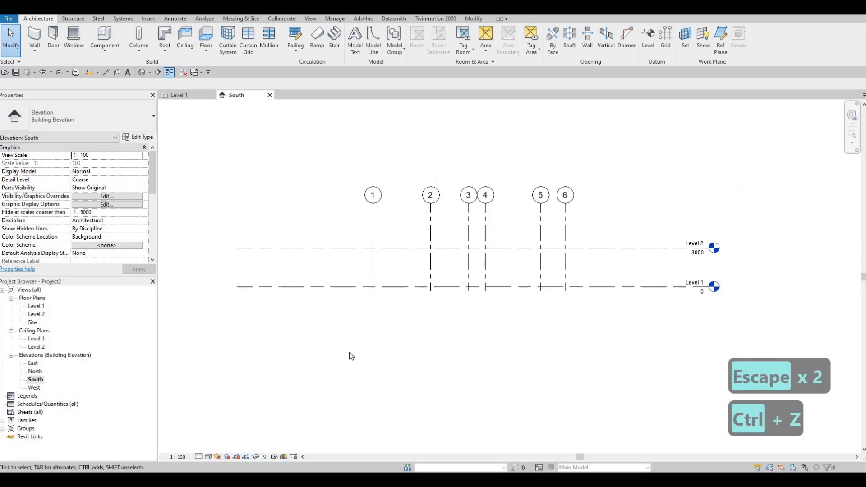
Copy Level 2 vertically upward by 3000 to make a third level.
scroll(379, 358, down, 1)
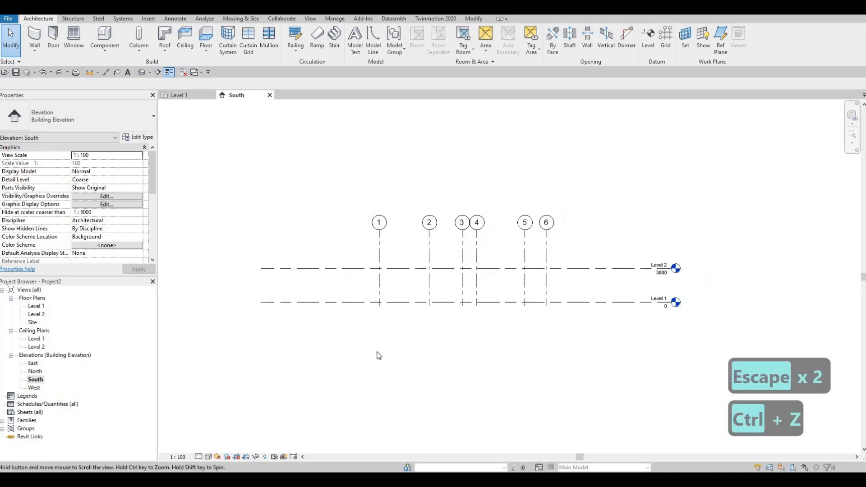
click(361, 286)
key(c)
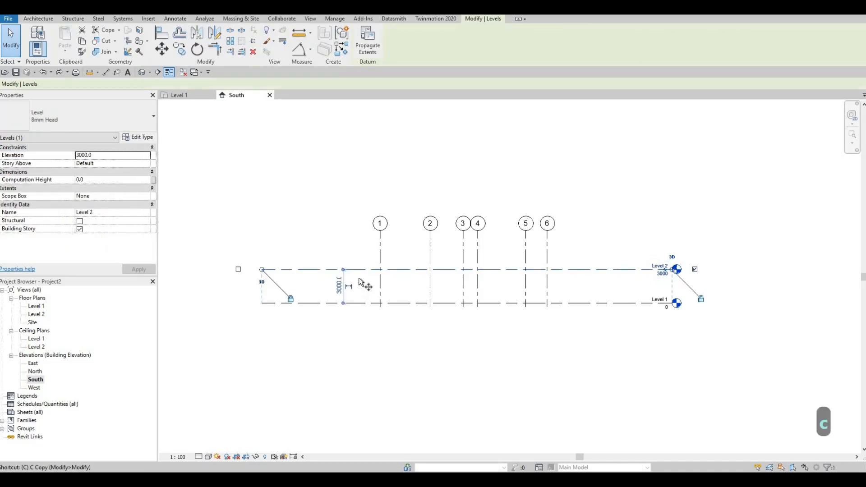
key(o)
click(361, 269)
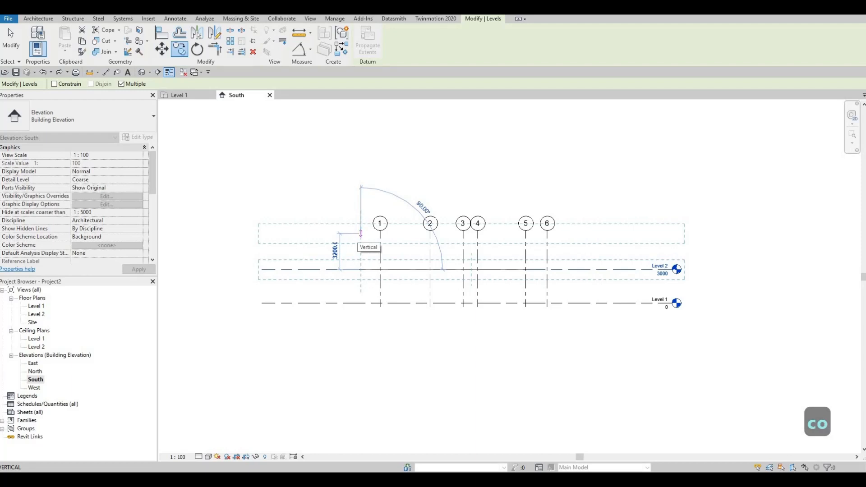
text(3000)
key(Return)
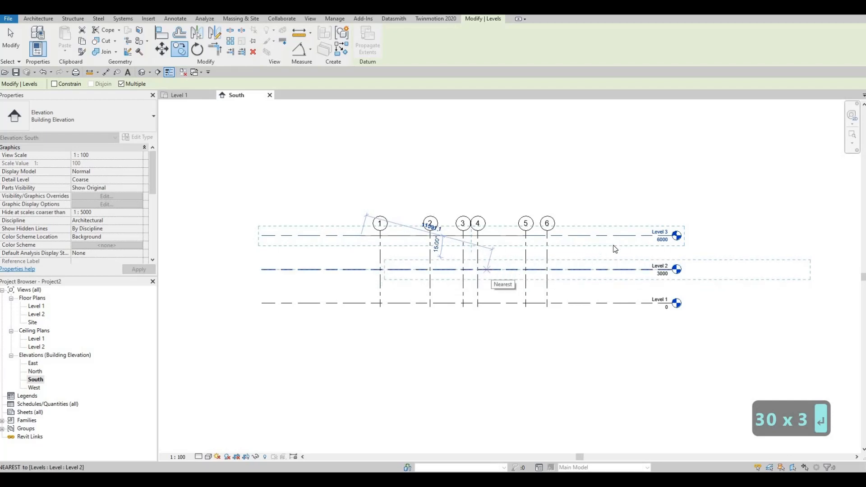
key(Escape)
key(Escape)
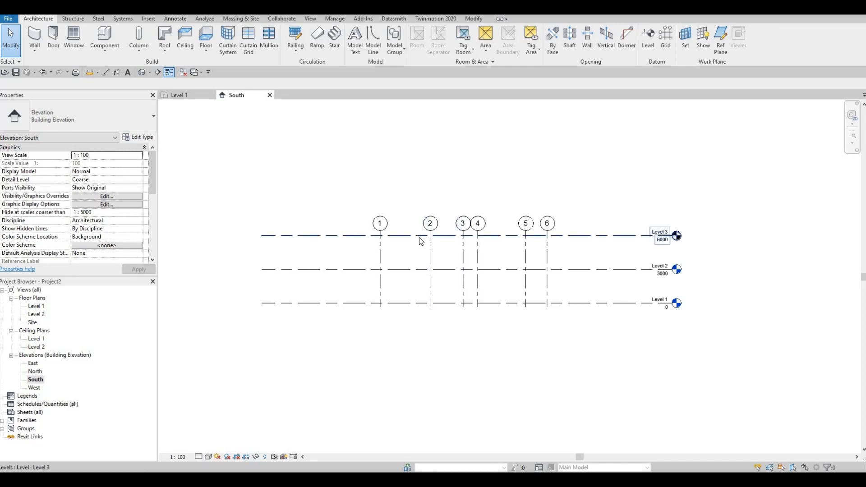
Create a new floor plan view for Level 3.
click(310, 19)
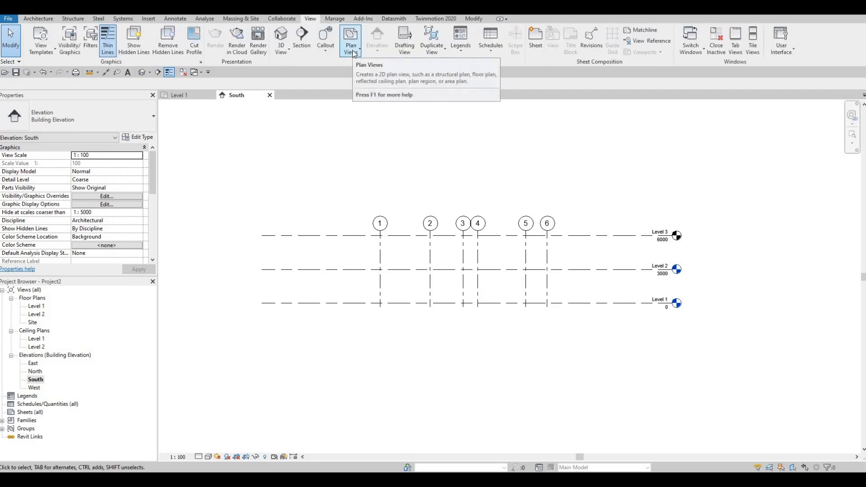
click(351, 42)
click(366, 65)
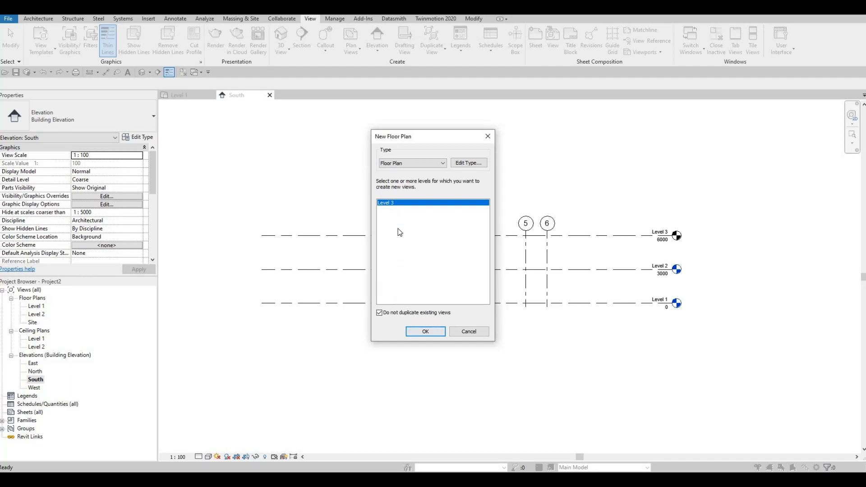
click(427, 335)
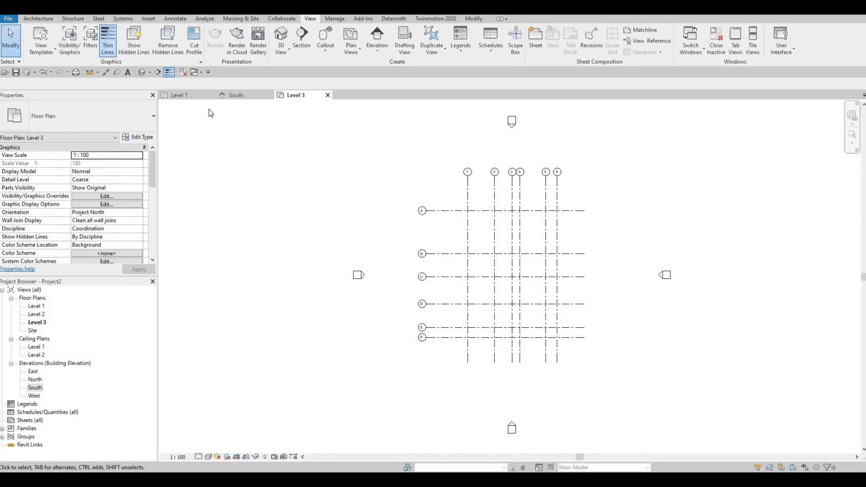
Return to the South elevation and draw a new level about 700 below Level 1, aligned with the existing levels' ends.
click(236, 95)
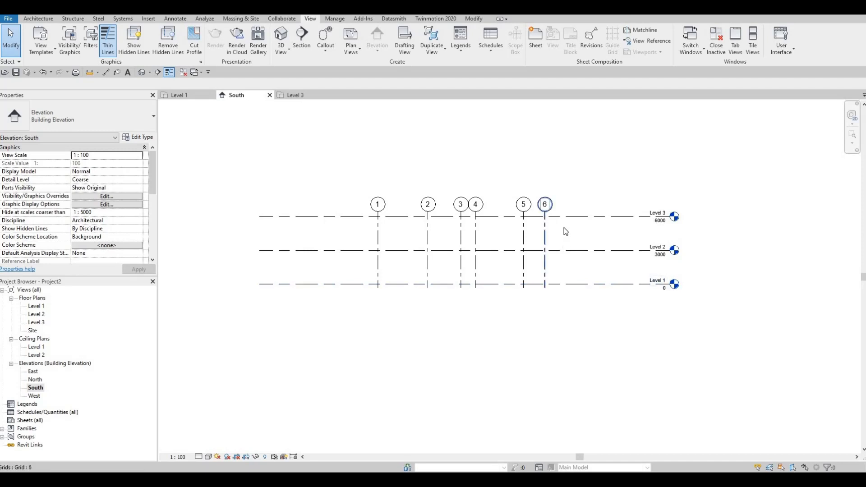
middle_drag(454, 218, 462, 227)
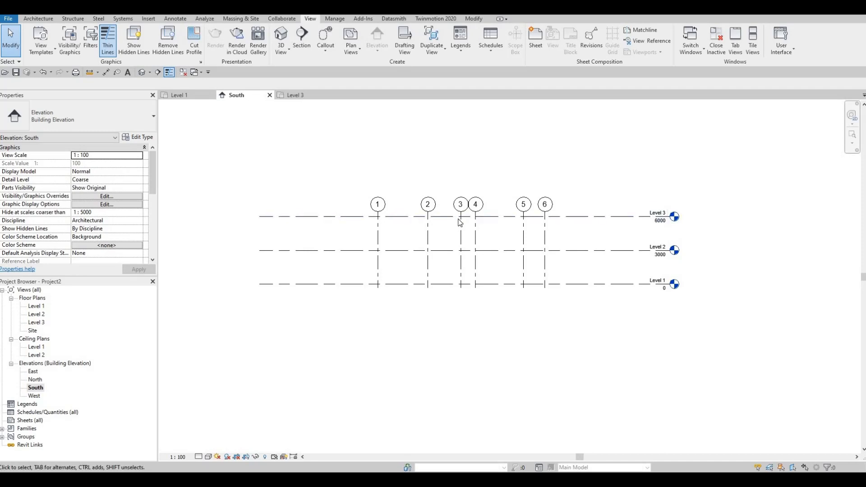
key(Escape)
key(Escape)
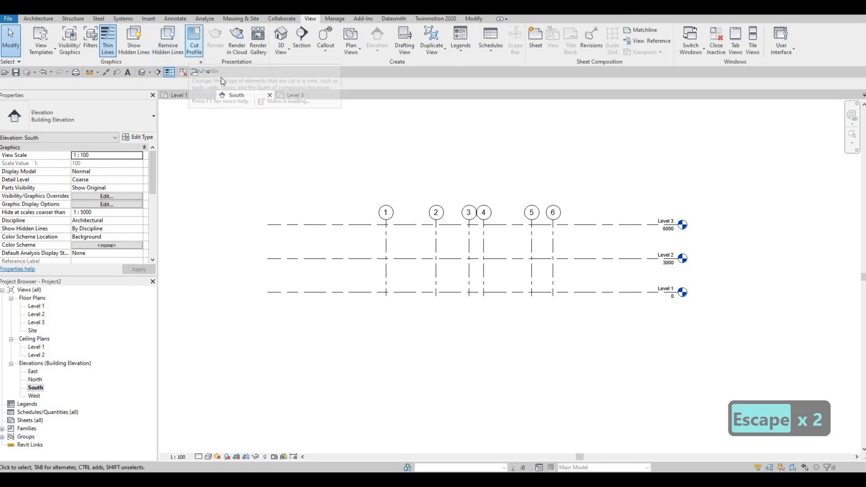
key(l)
key(l)
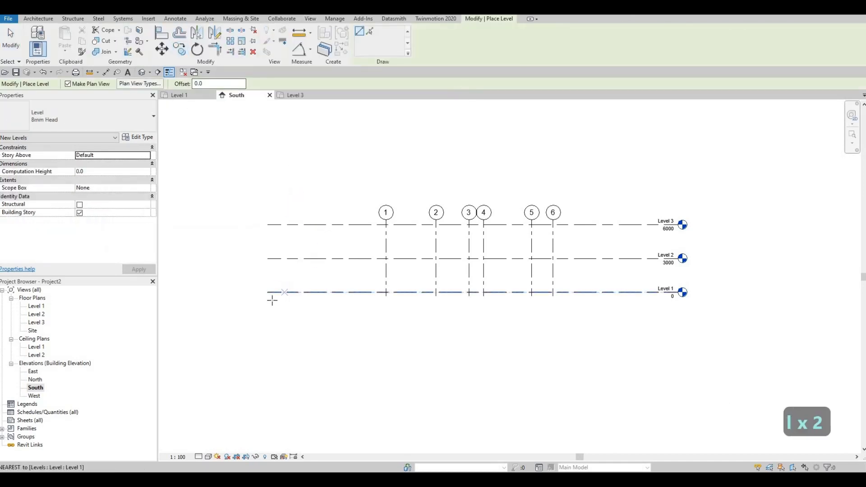
click(270, 299)
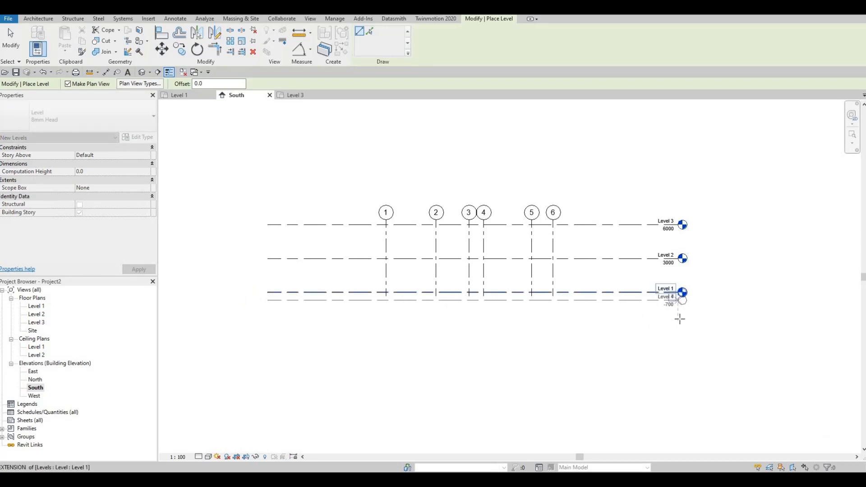
click(673, 299)
scroll(671, 299, up, 5)
key(Escape)
key(Escape)
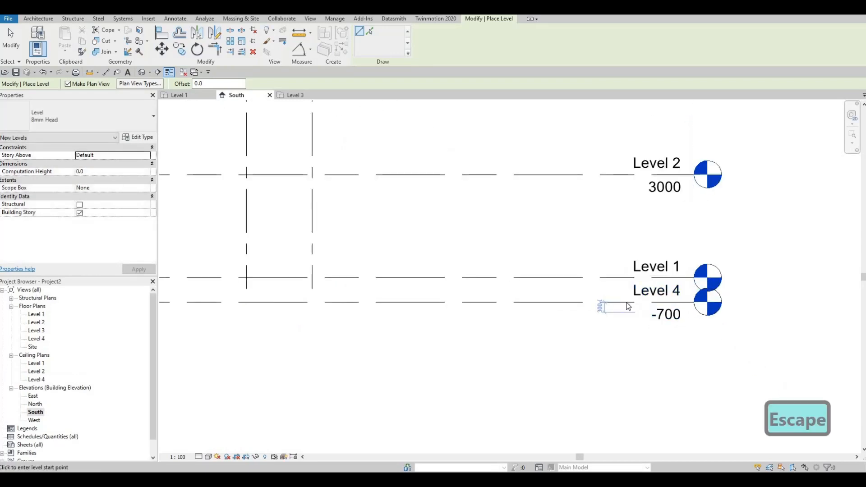
Rename the lowest level to GROUND FLOOR and rename its corresponding views as well.
click(640, 296)
click(643, 299)
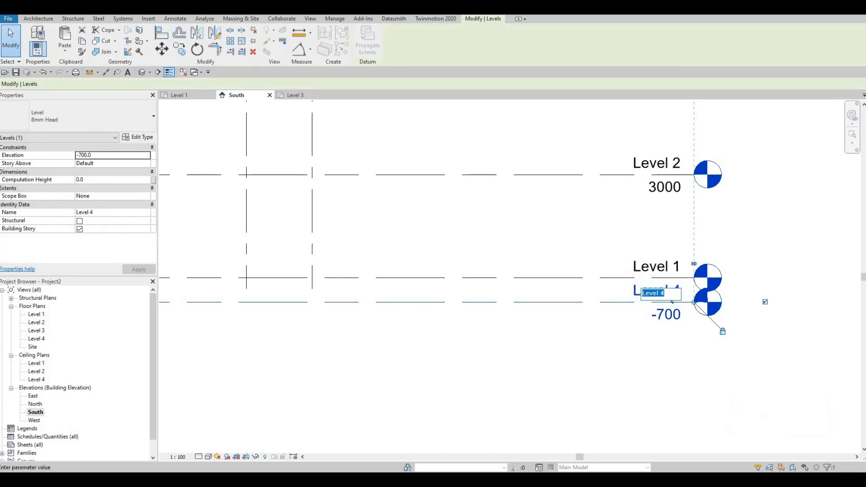
text(g)
key(BackSpace)
key(Caps_Lock)
text(G)
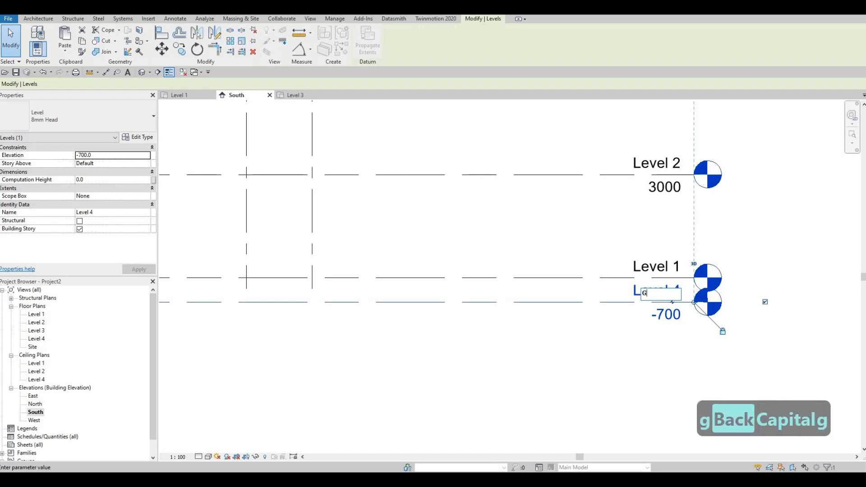
text(ROUND FL)
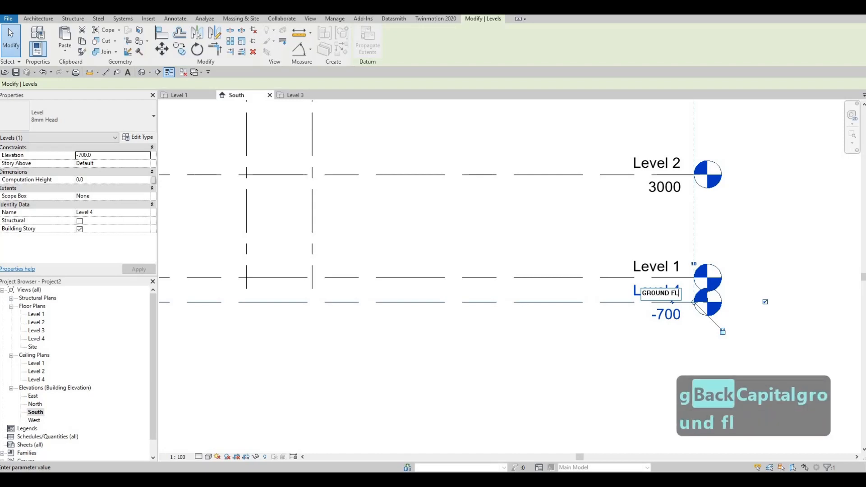
text(OOR)
click(546, 315)
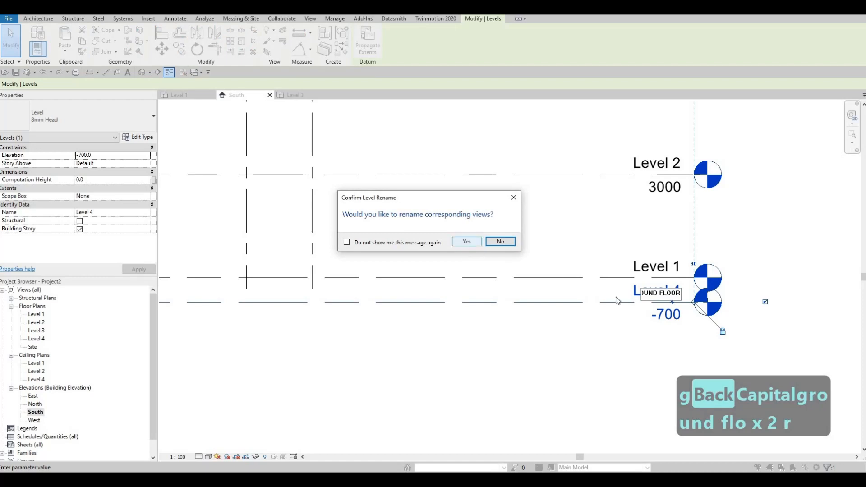
key(Return)
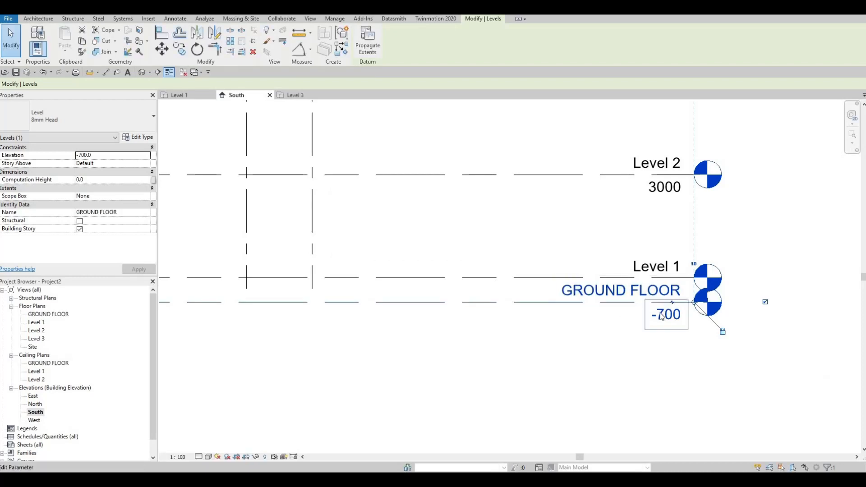
Set the elevation of the GROUND FLOOR level to -400.
click(662, 315)
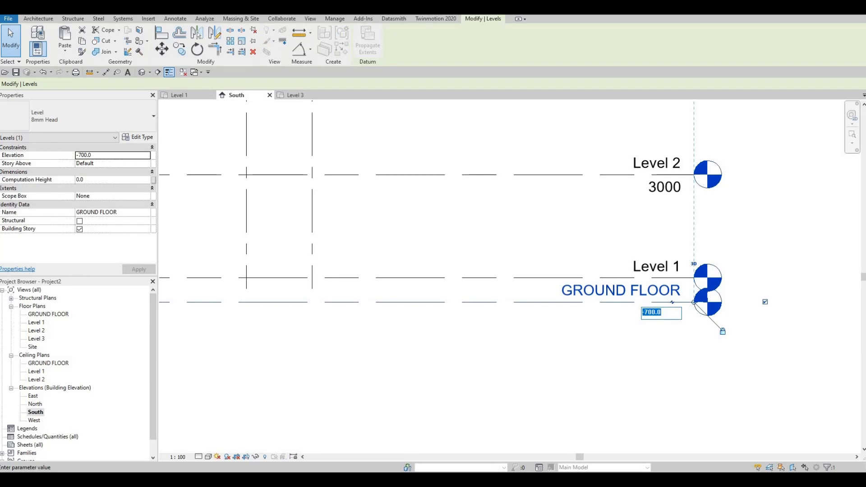
text(-400)
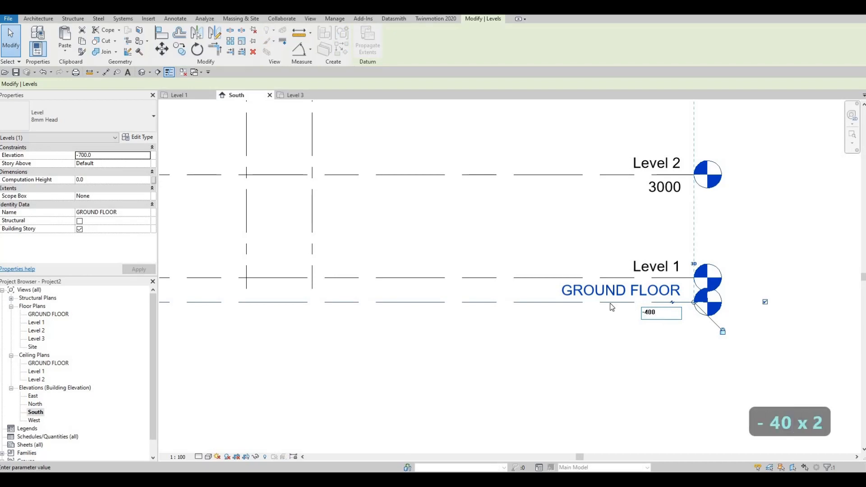
key(Return)
scroll(555, 321, down, 3)
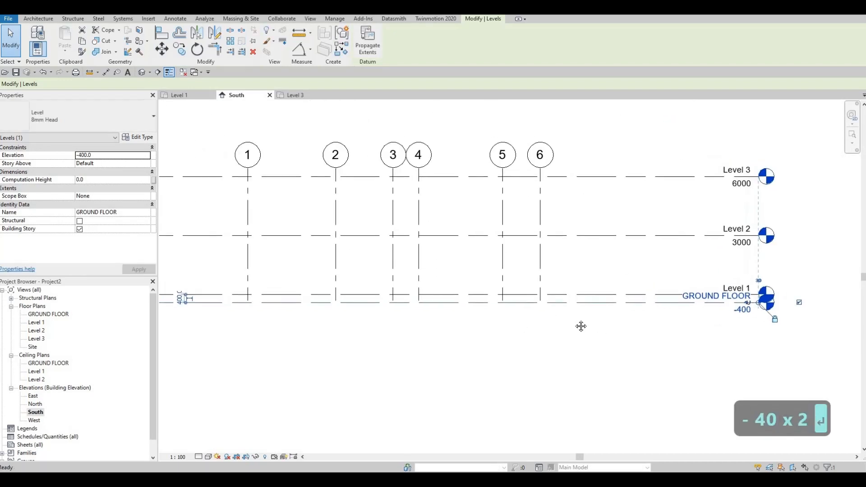
middle_drag(588, 304, 594, 311)
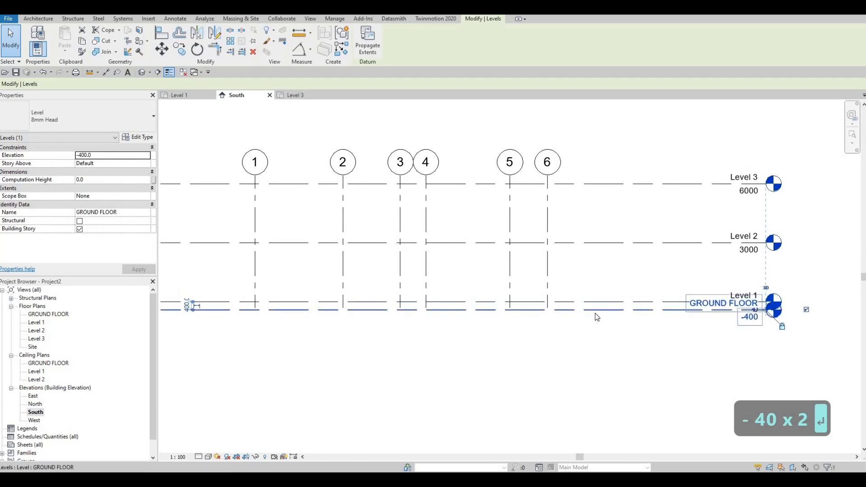
Move Level 1 up to an elevation of 800 and set the GROUND FLOOR level's elevation to 0.
click(588, 302)
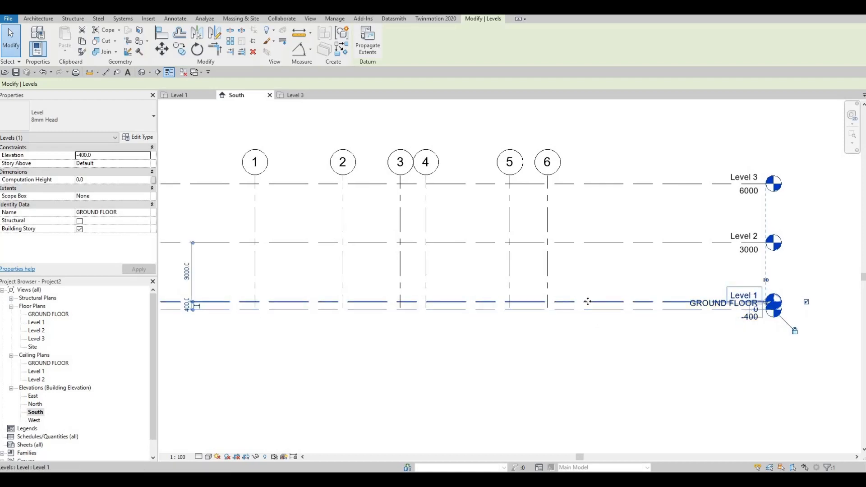
mouse_move(588, 302)
mouse_down()
mouse_move(590, 287)
mouse_move(589, 308)
mouse_up()
click(748, 318)
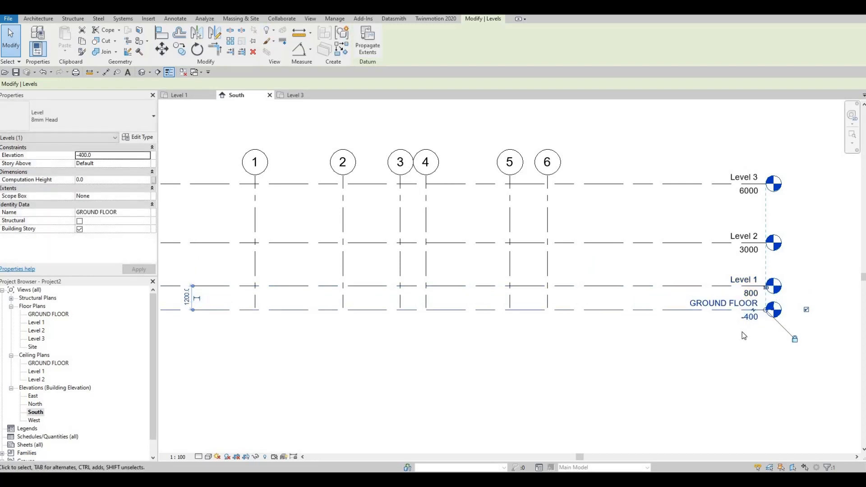
click(747, 318)
text(0)
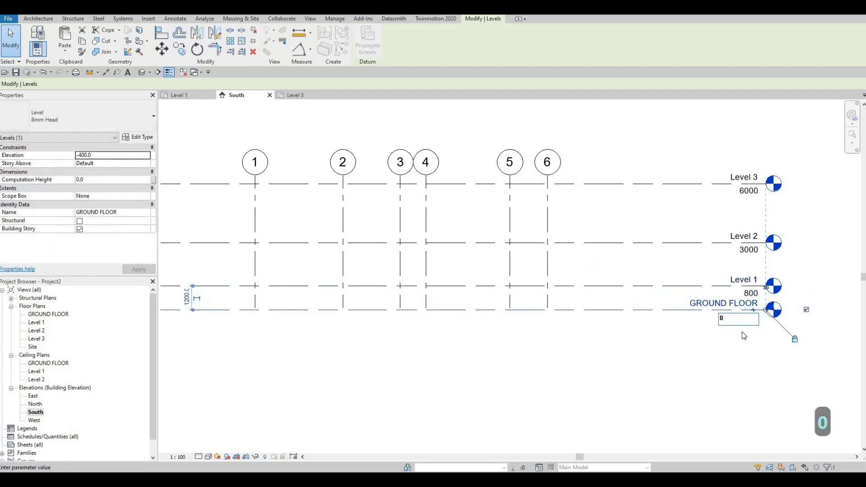
key(Return)
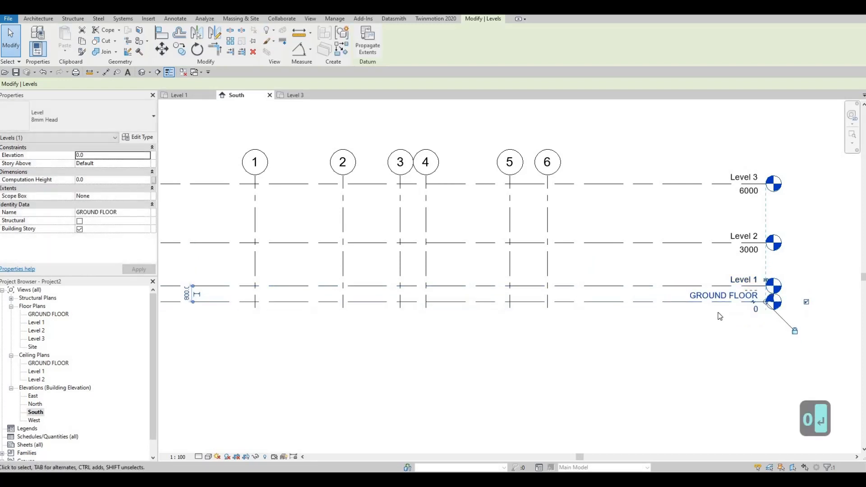
Set the distance between Level 1 and the GROUND FLOOR level to 400.
click(672, 289)
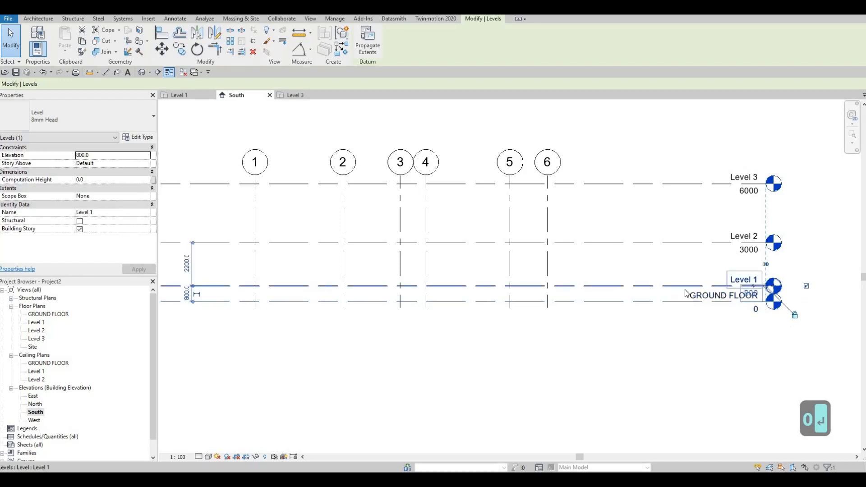
click(187, 294)
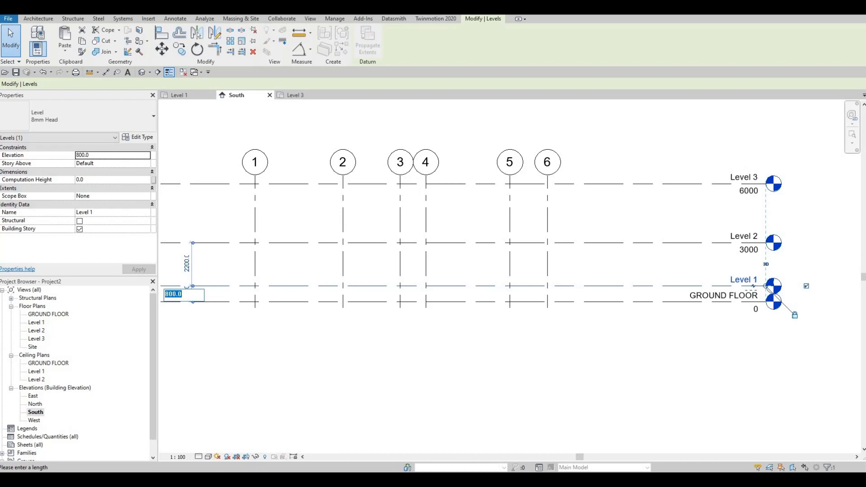
text(400)
key(Return)
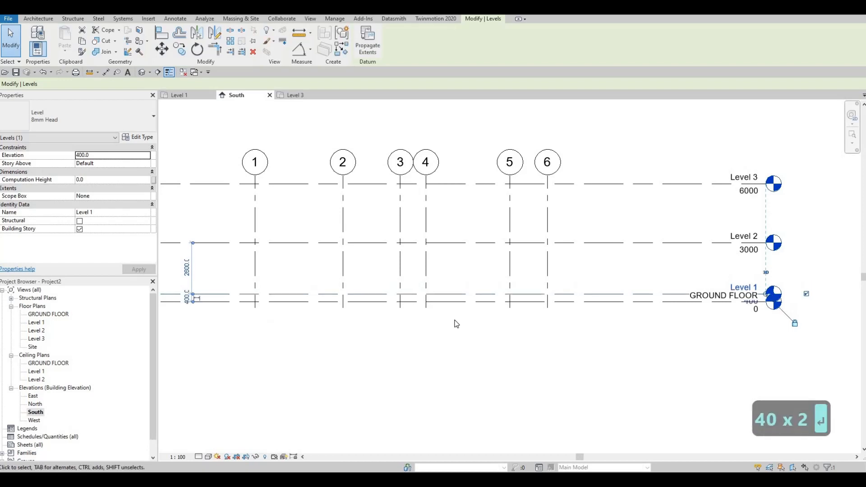
Set the elevation of Level 2 to 3400.
click(749, 252)
click(750, 251)
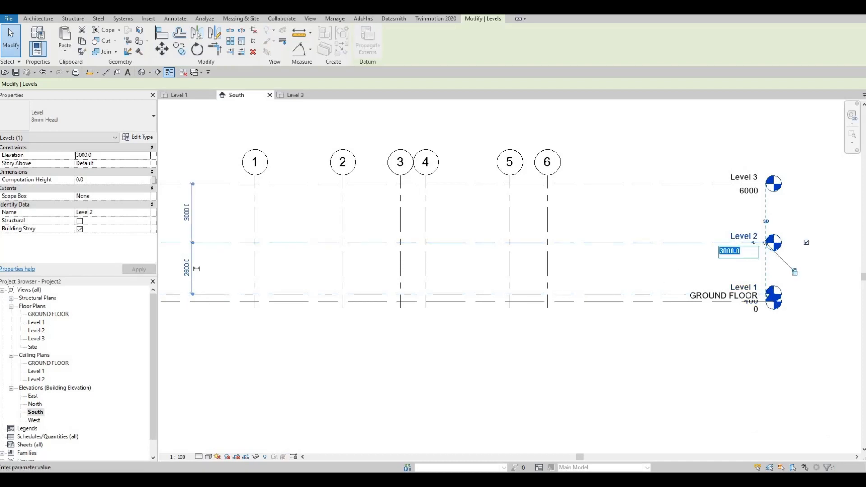
text(34000)
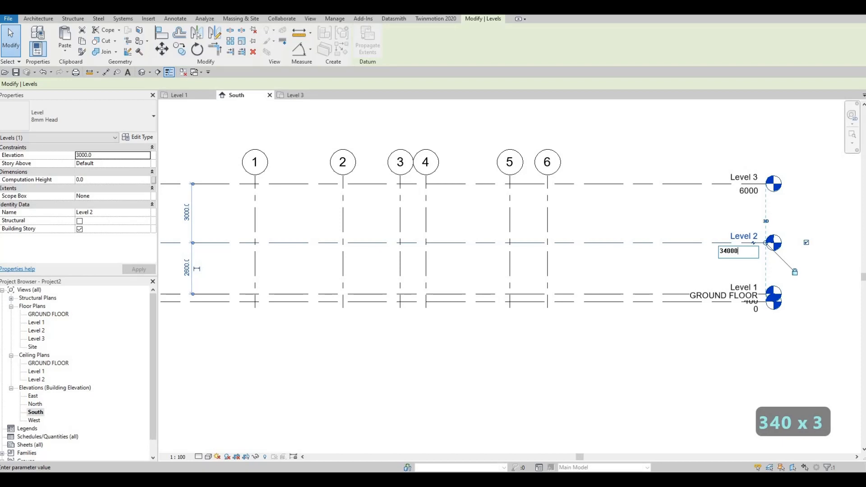
key(BackSpace)
key(Return)
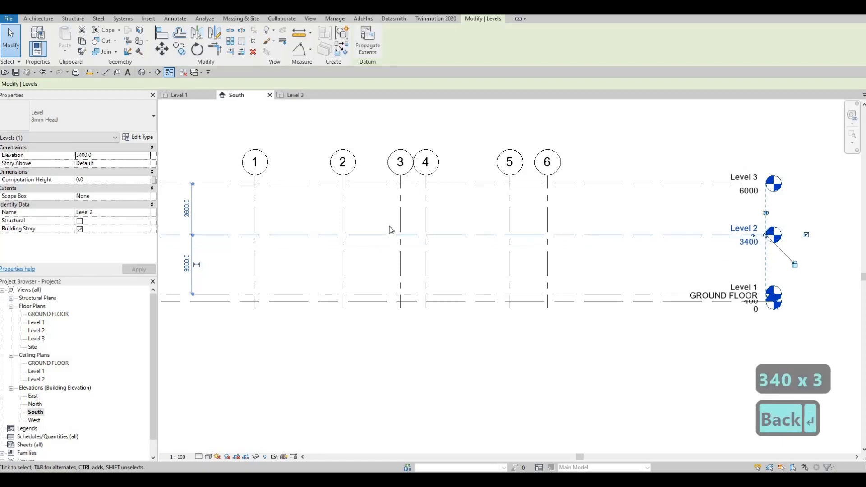
Set the distance of Level 3 above Level 2 to 3000 and clear the selection.
click(211, 184)
click(187, 208)
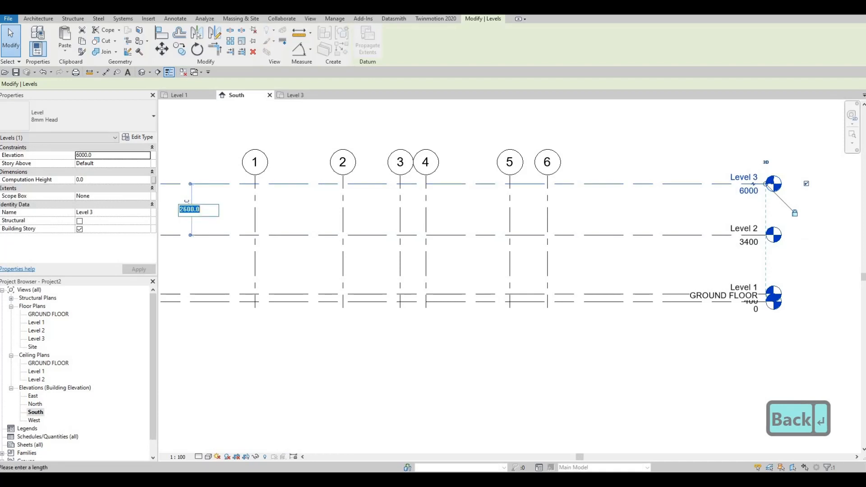
text(3000)
key(Return)
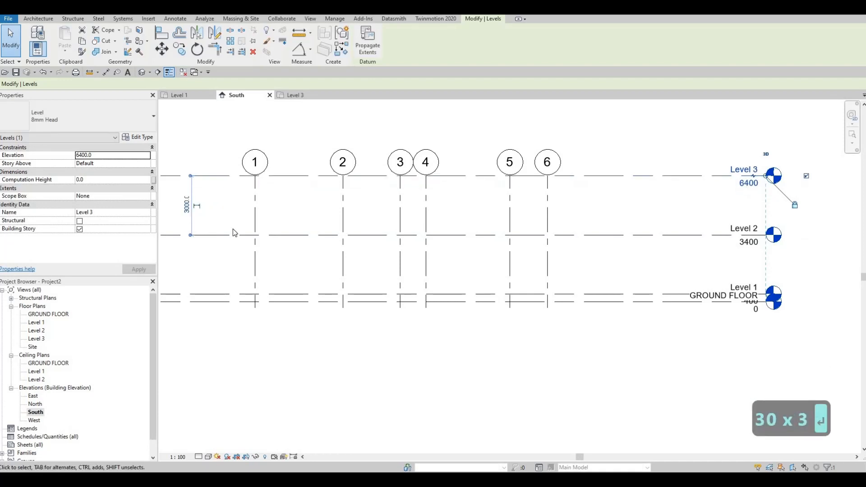
key(Escape)
key(Escape)
Add an elbow to the GROUND FLOOR level line and adjust its bend so the head and name sit clear below Level 1.
middle_drag(602, 300, 685, 285)
scroll(695, 280, down, 1)
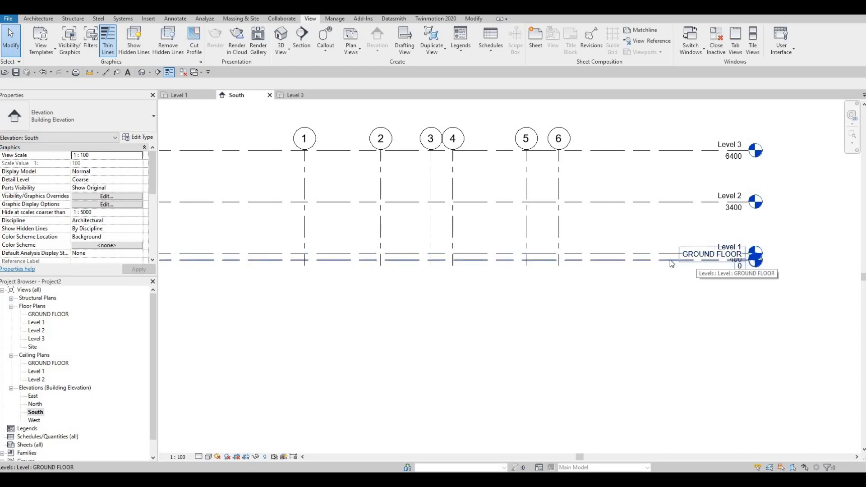
click(727, 269)
scroll(730, 268, up, 5)
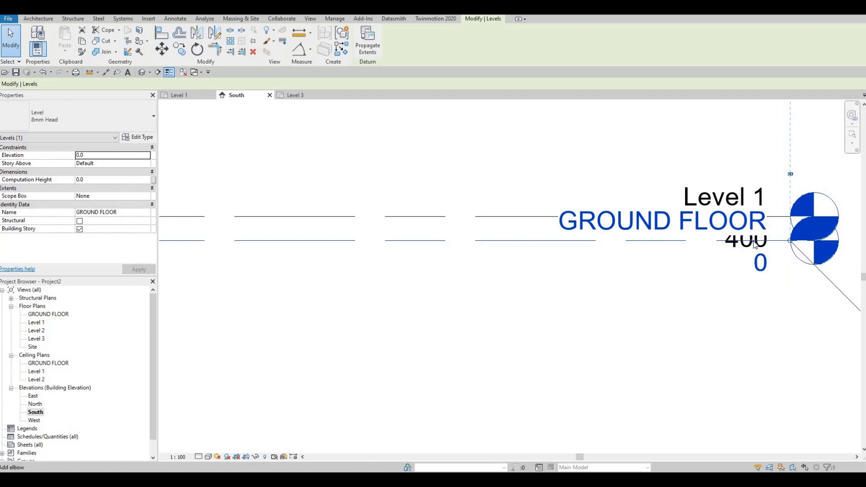
click(751, 250)
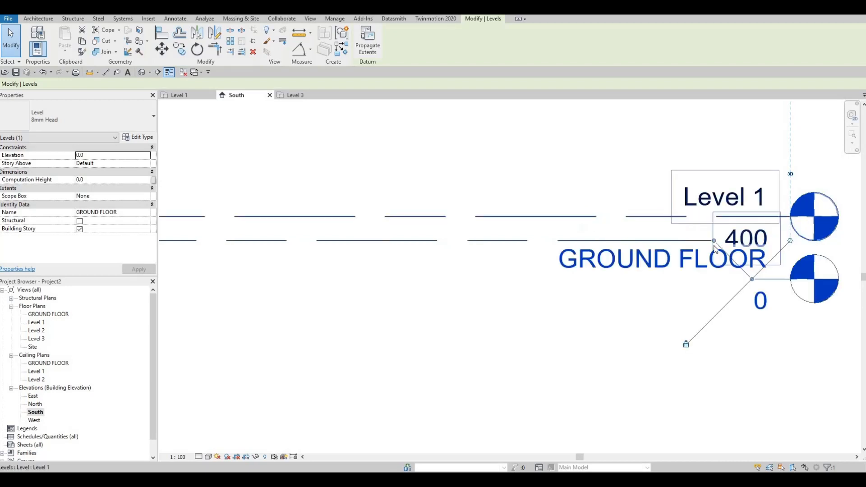
drag(731, 278, 530, 275)
scroll(592, 264, down, 3)
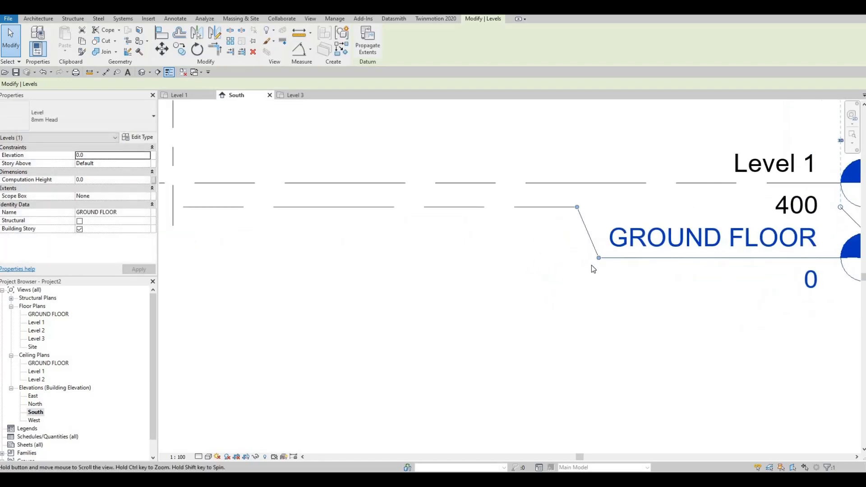
mouse_move(592, 262)
mouse_down()
mouse_move(541, 277)
mouse_move(590, 267)
mouse_up()
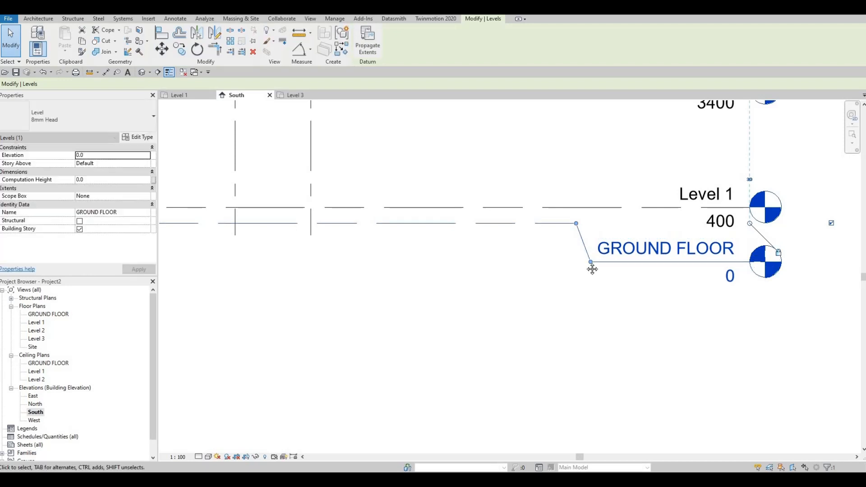
scroll(597, 266, down, 2)
middle_drag(597, 267, 549, 286)
scroll(549, 286, down, 4)
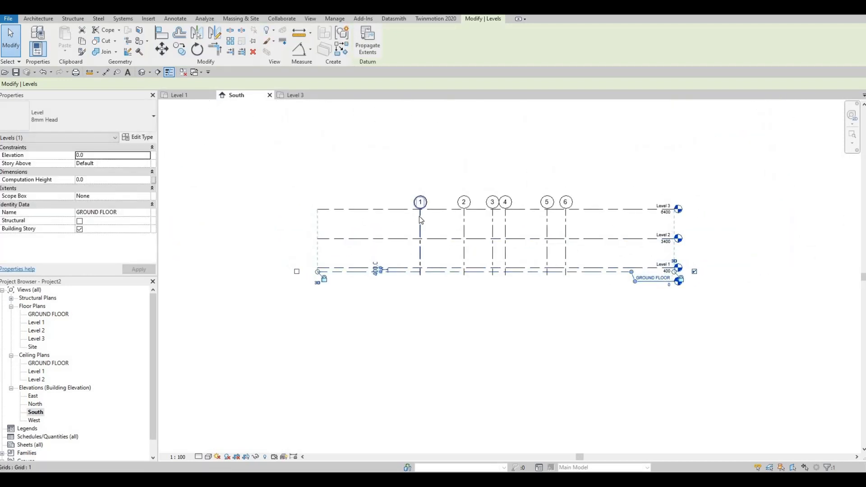
Lower the upper ends of the numbered grids below Level 3, check the Level 3 plan and return to the South elevation.
click(421, 210)
drag(421, 209, 421, 225)
drag(424, 194, 431, 216)
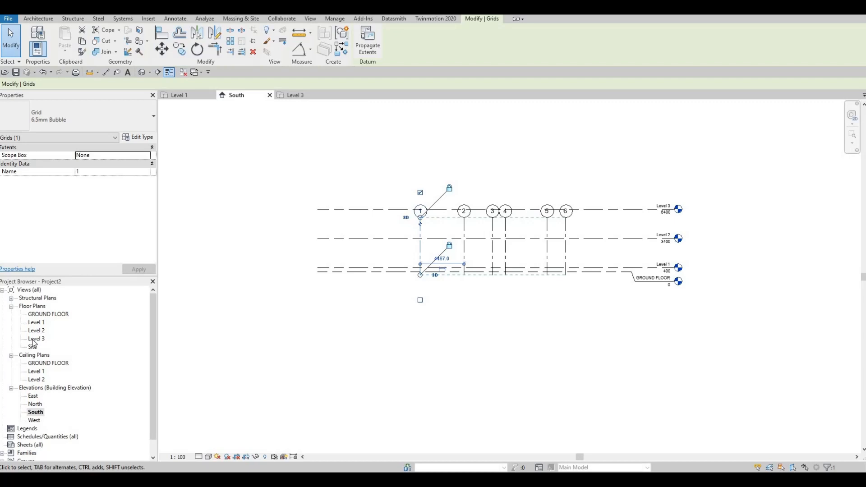
click(294, 96)
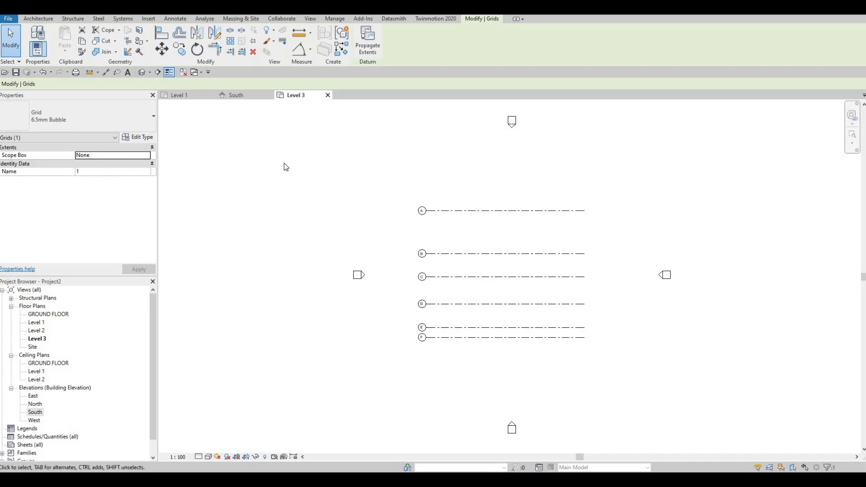
click(235, 96)
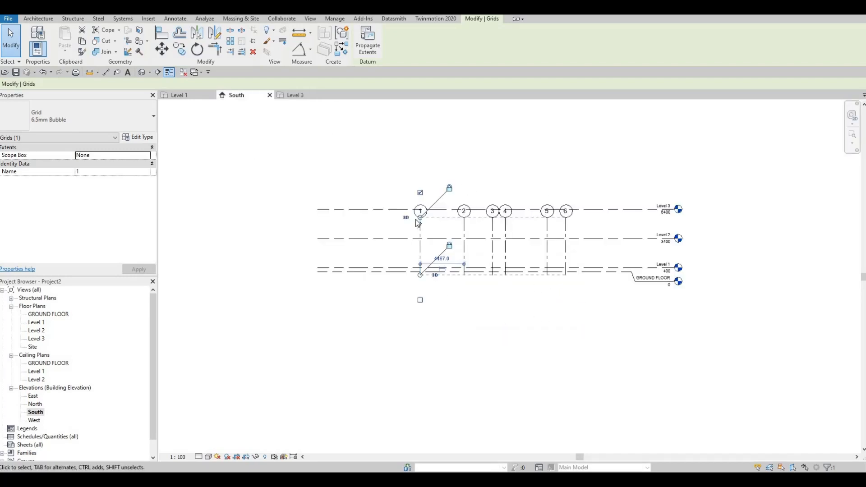
Extend the numbered grids well above Level 3, check them in the Level 3 plan and return to the South elevation.
drag(420, 220, 416, 164)
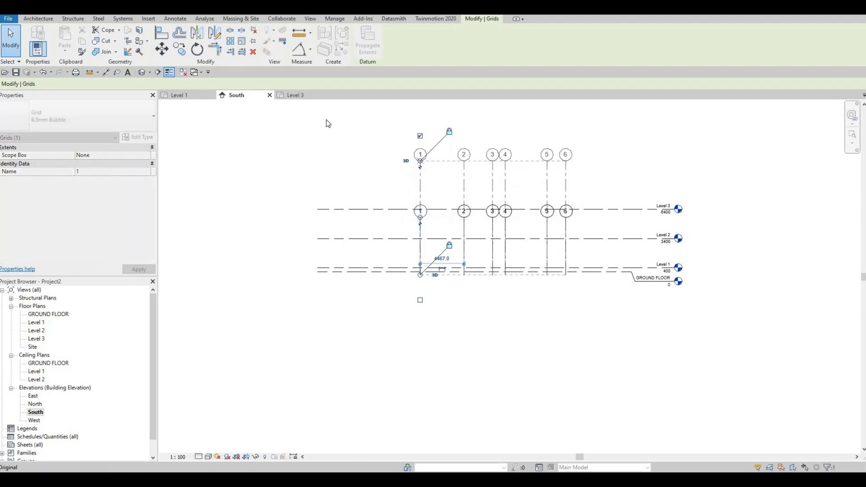
click(301, 96)
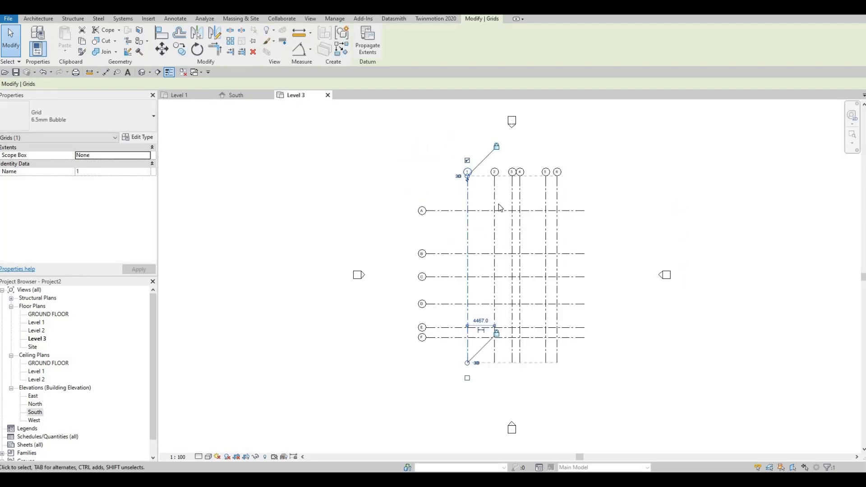
click(238, 94)
middle_drag(566, 256, 570, 257)
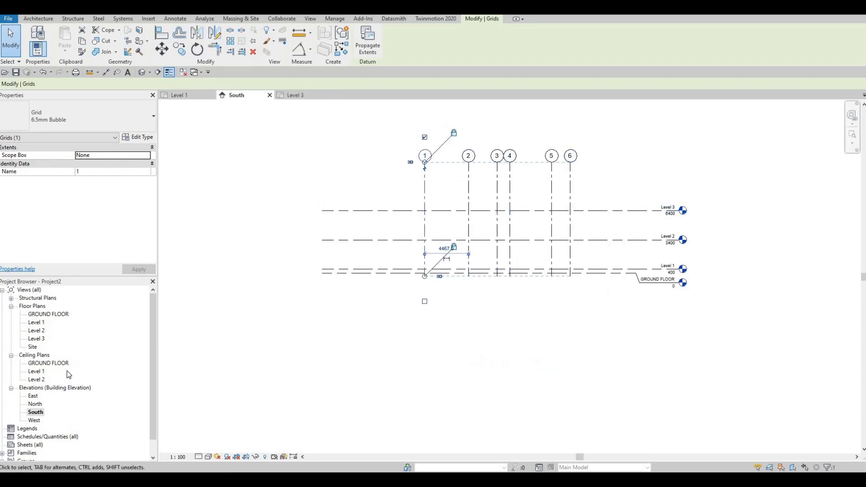
Open the East elevation and extend the upper ends of the lettered grids above Level 3.
scroll(58, 397, down, 1)
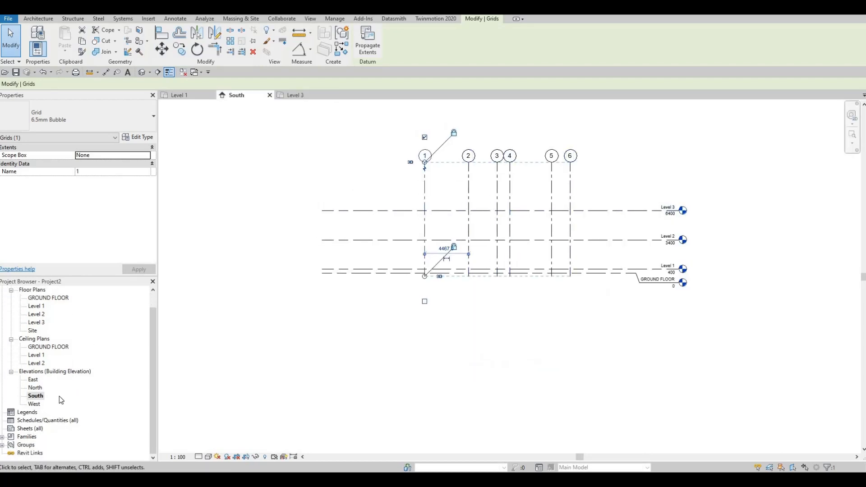
double_click(33, 380)
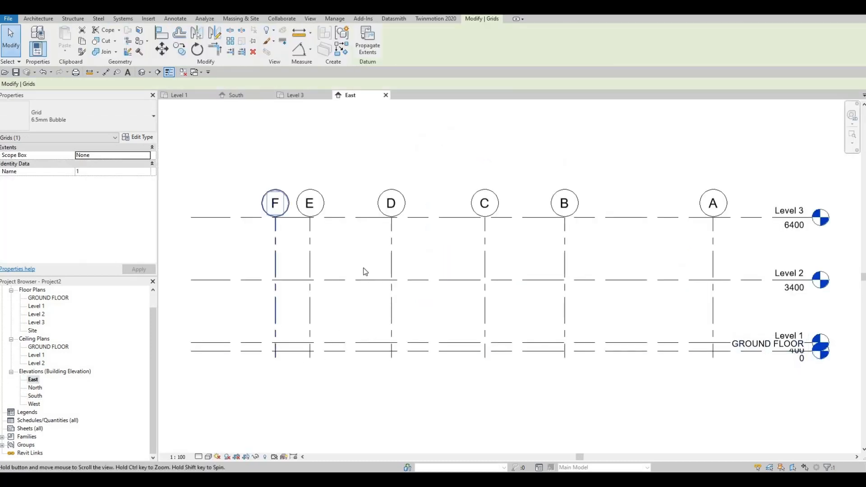
middle_drag(365, 272, 436, 293)
scroll(436, 293, down, 1)
click(367, 256)
drag(368, 252, 368, 203)
Add an elbow to the GROUND FLOOR level in the East elevation and shift its head and name clear below Level 1.
middle_drag(712, 350, 648, 287)
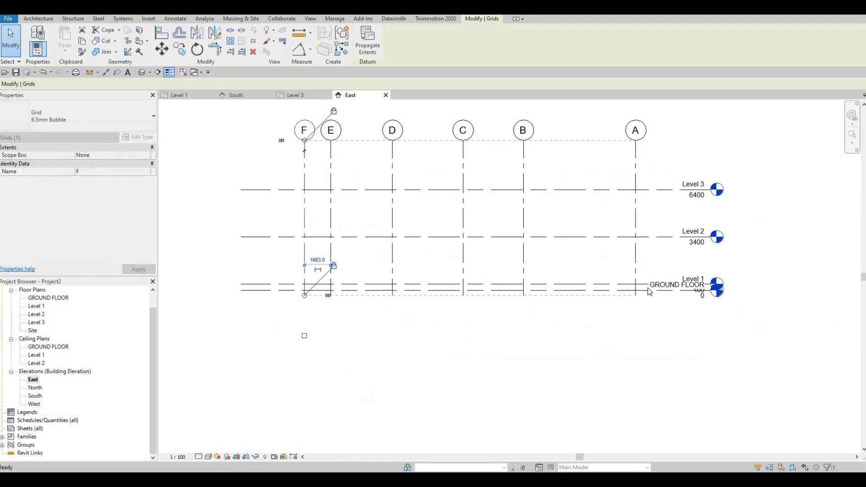
click(653, 290)
scroll(701, 291, up, 3)
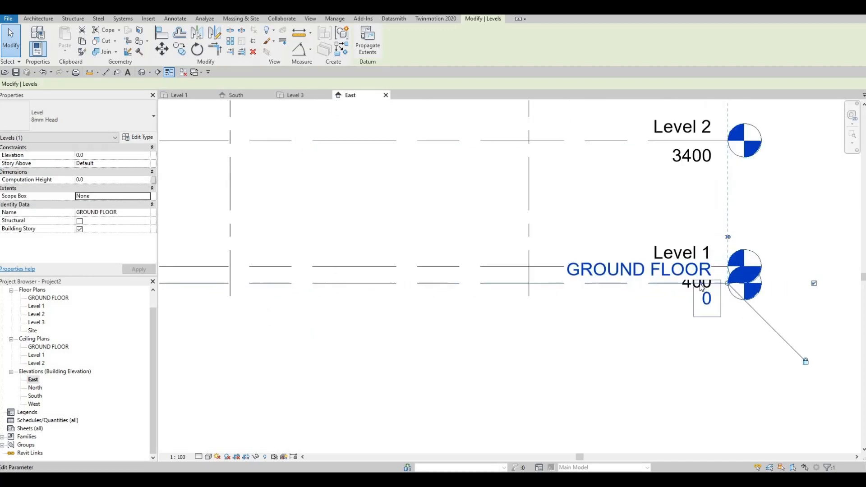
click(672, 286)
drag(552, 284, 571, 331)
scroll(672, 353, down, 3)
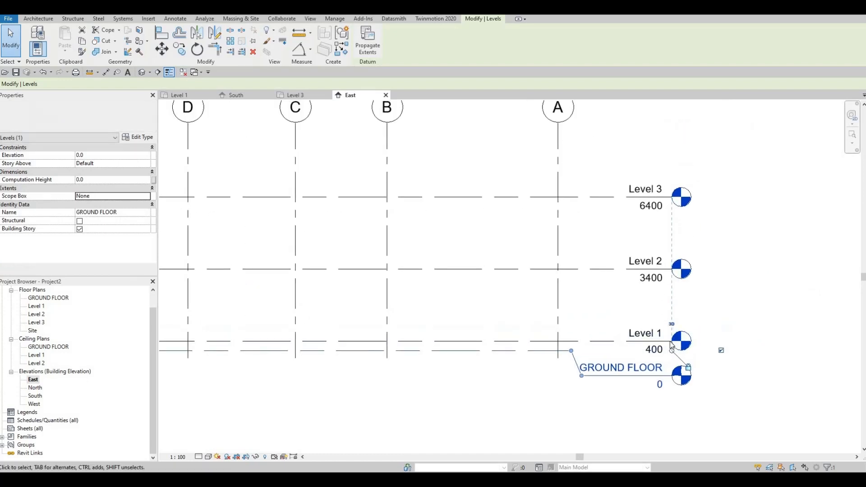
key(Escape)
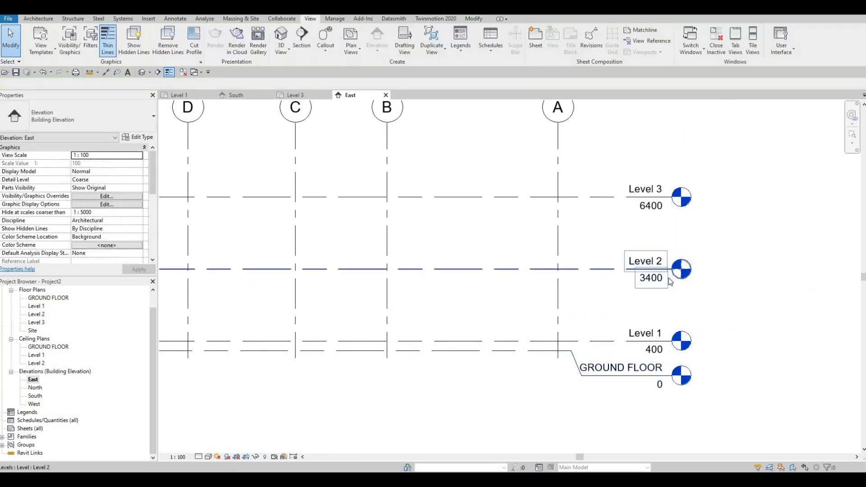
Stretch the head ends of the aligned levels farther outward beyond grid A in the East elevation.
click(670, 282)
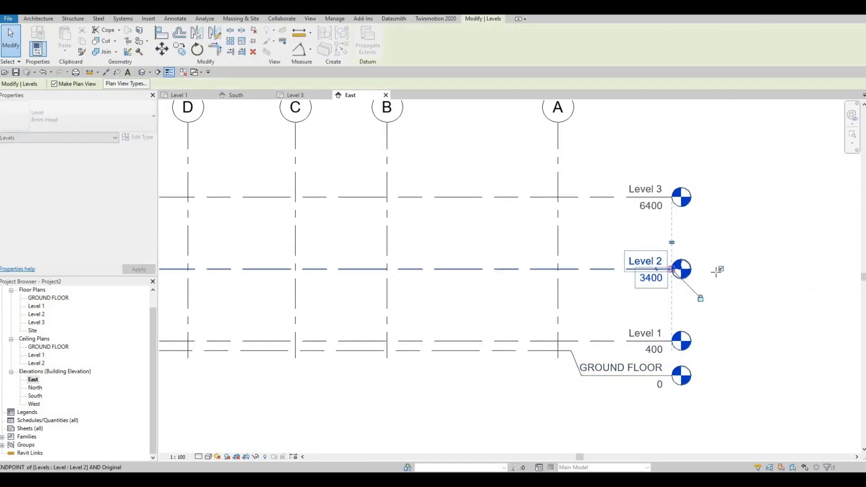
drag(672, 270, 716, 273)
scroll(595, 323, down, 1)
middle_drag(592, 321, 623, 286)
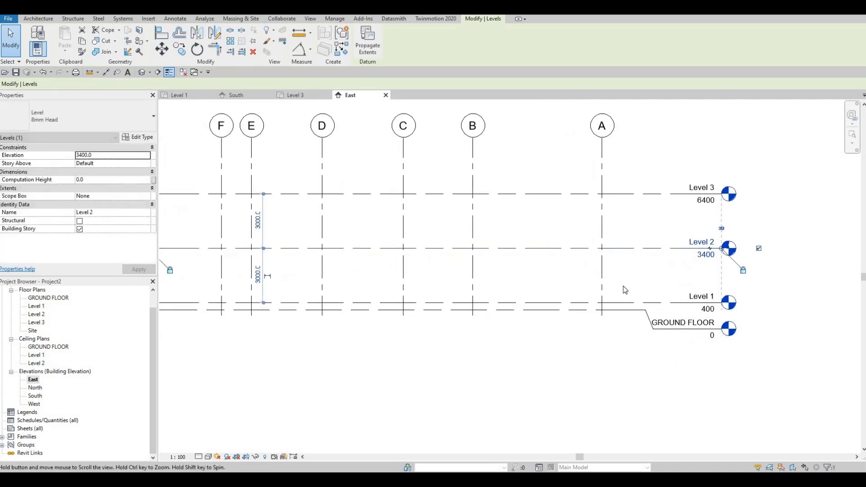
key(Escape)
scroll(625, 290, down, 1)
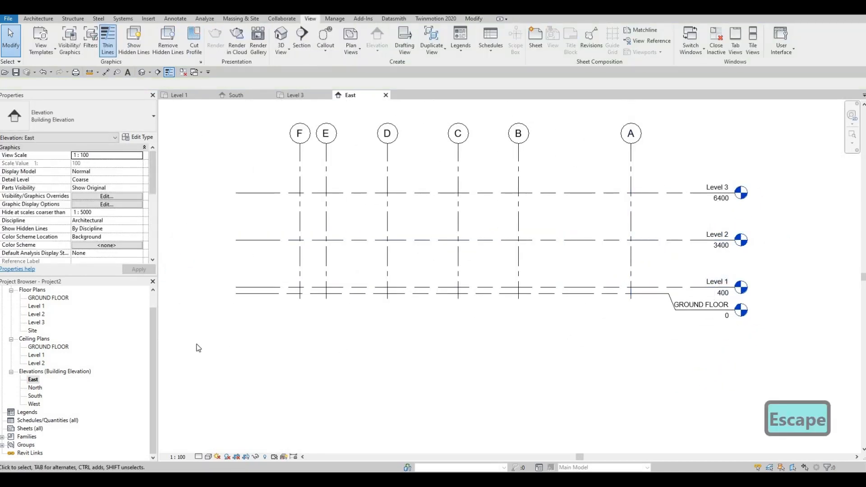
Open the North elevation and add an elbow to the GROUND FLOOR level, moving its head and name clear of Level 1.
double_click(35, 388)
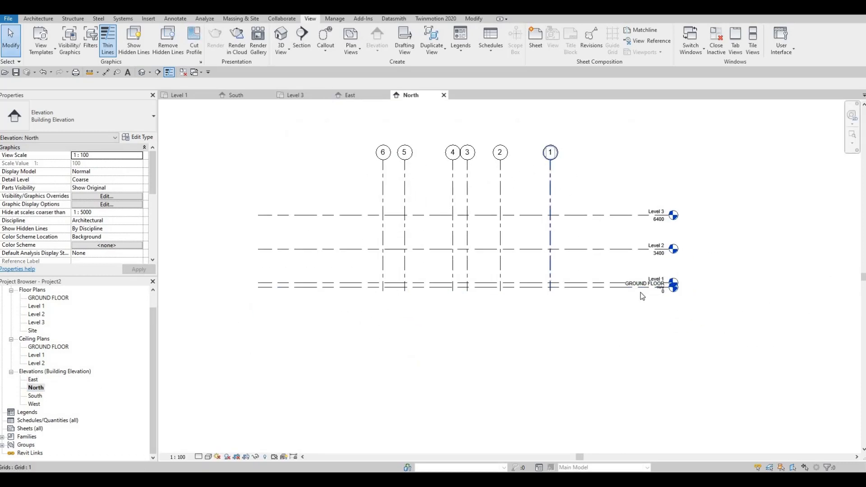
scroll(662, 288, up, 2)
click(684, 295)
scroll(671, 286, up, 3)
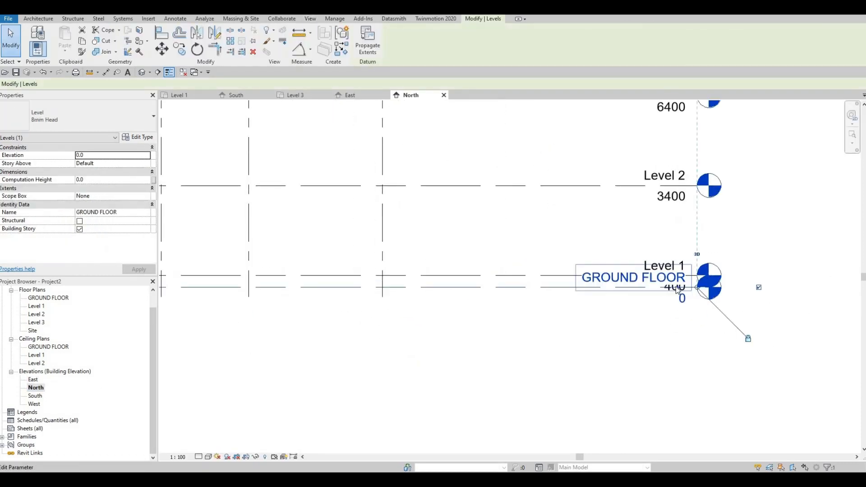
click(672, 286)
drag(519, 281, 507, 286)
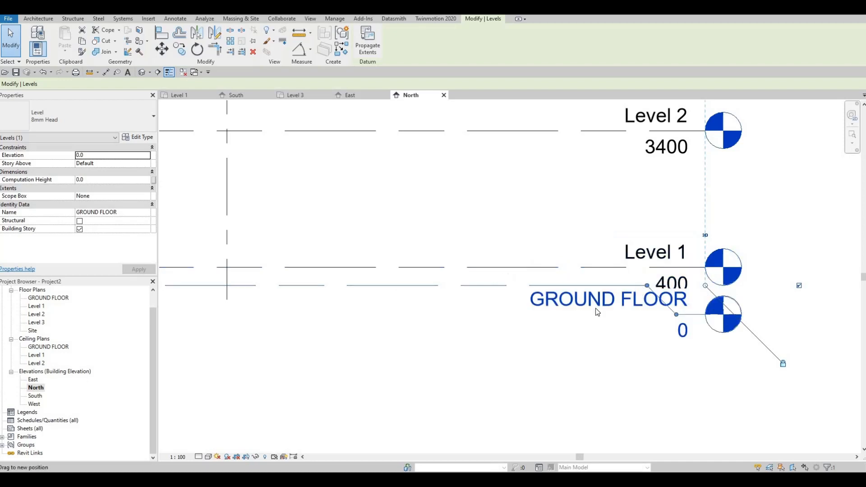
mouse_move(525, 318)
mouse_down()
mouse_move(495, 333)
mouse_move(522, 311)
mouse_up()
scroll(768, 203, down, 1)
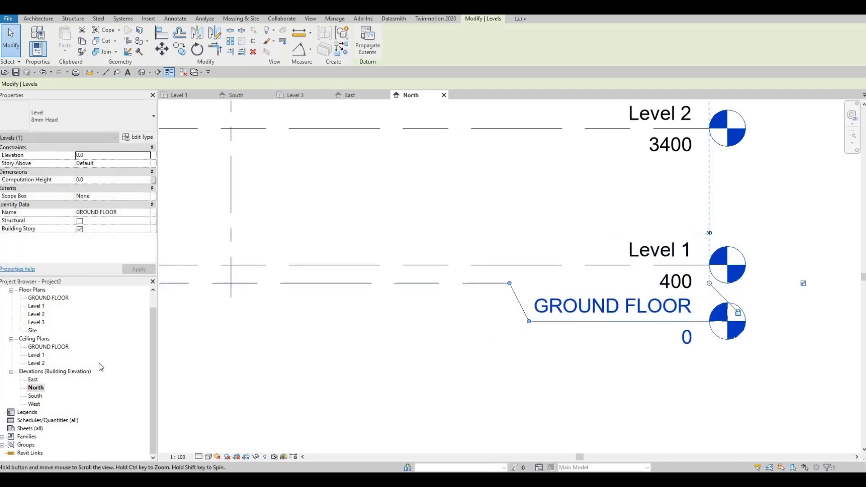
Open the West elevation and stretch the head ends of the aligned levels farther outward beyond grid F.
double_click(34, 404)
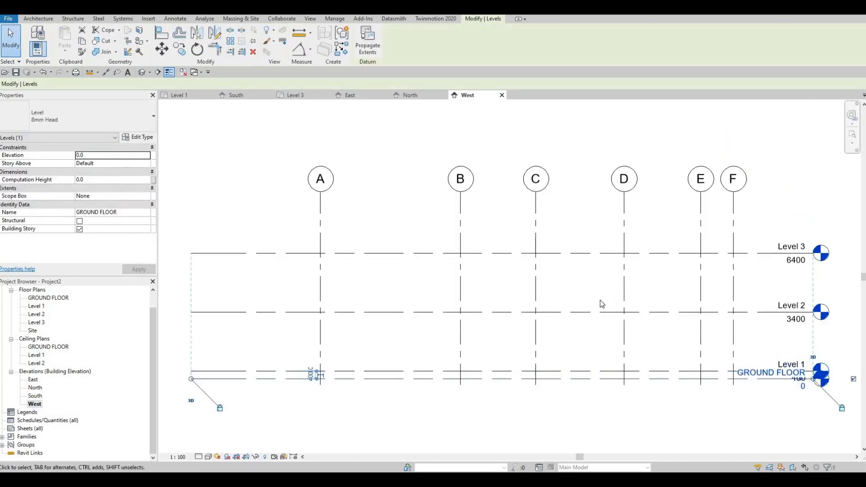
middle_drag(656, 402, 636, 319)
scroll(744, 300, down, 1)
middle_drag(744, 300, 662, 308)
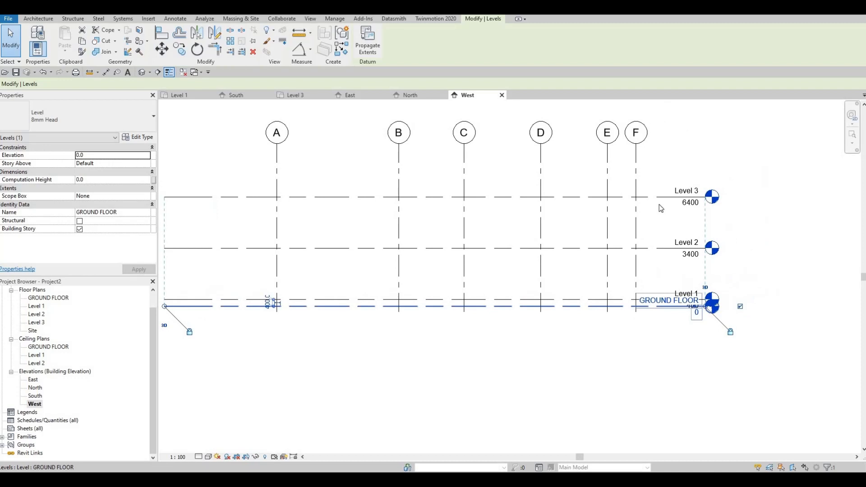
click(707, 199)
drag(706, 197, 704, 311)
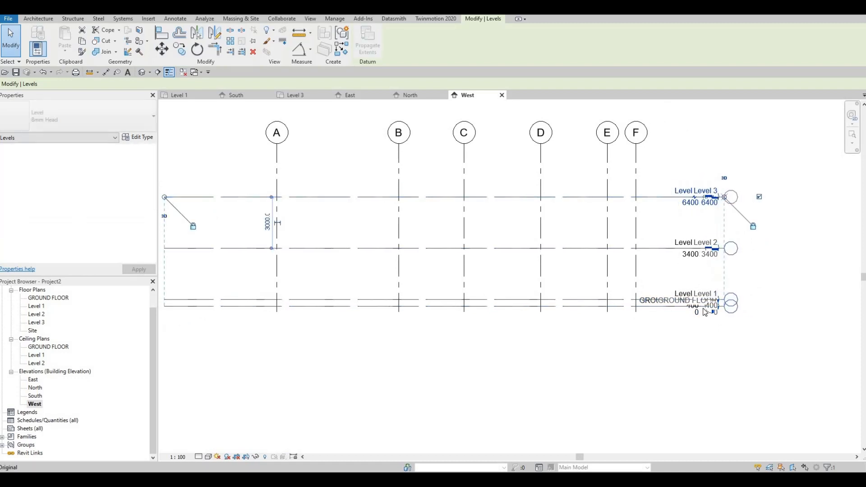
Add an elbow to the GROUND FLOOR level in the West elevation and shift its head and name clear below Level 1.
scroll(702, 311, up, 4)
click(712, 302)
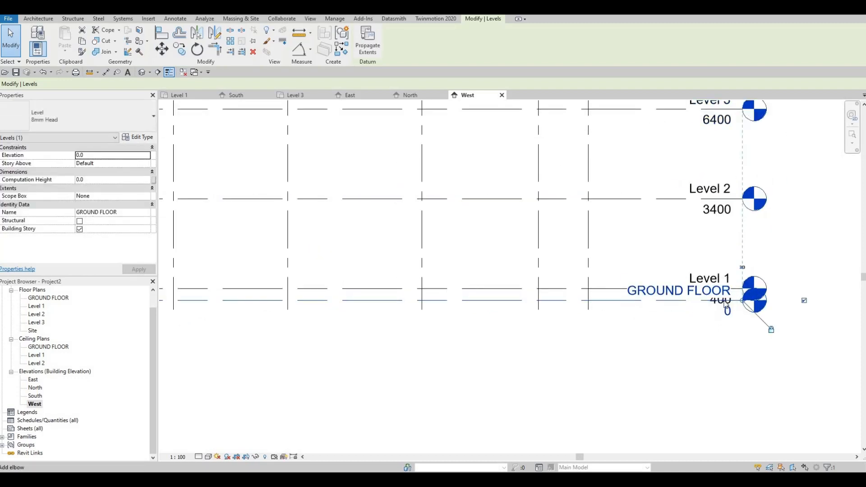
click(725, 304)
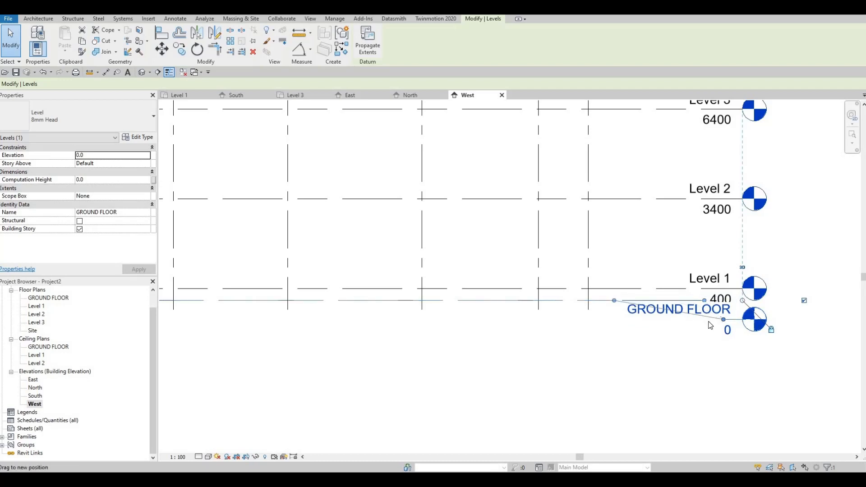
drag(724, 321, 622, 318)
scroll(557, 308, down, 2)
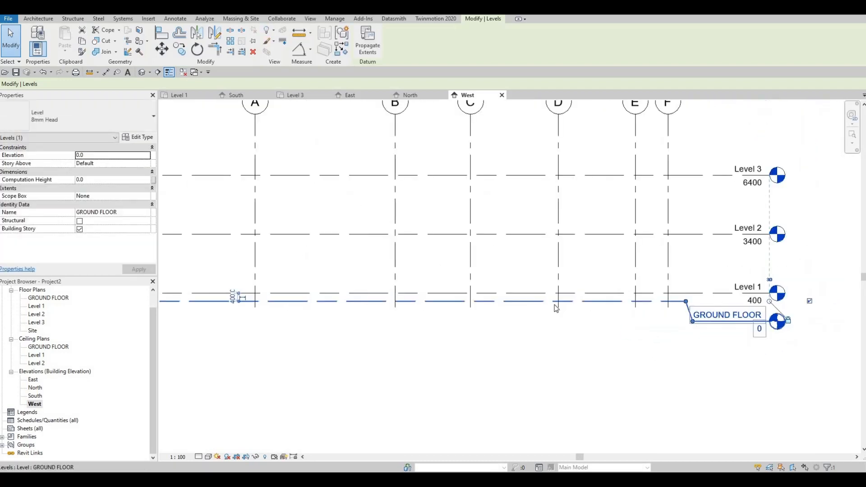
key(Escape)
Open the Level 1 floor plan and close all other inactive views.
scroll(556, 309, down, 4)
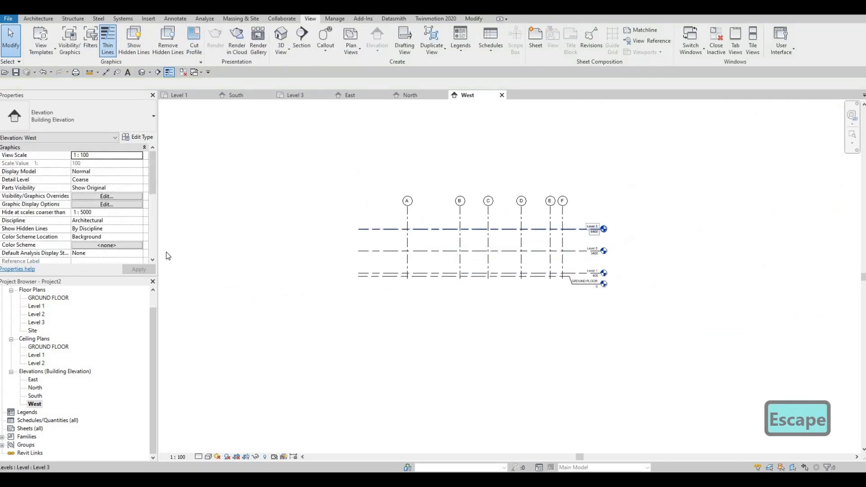
double_click(37, 306)
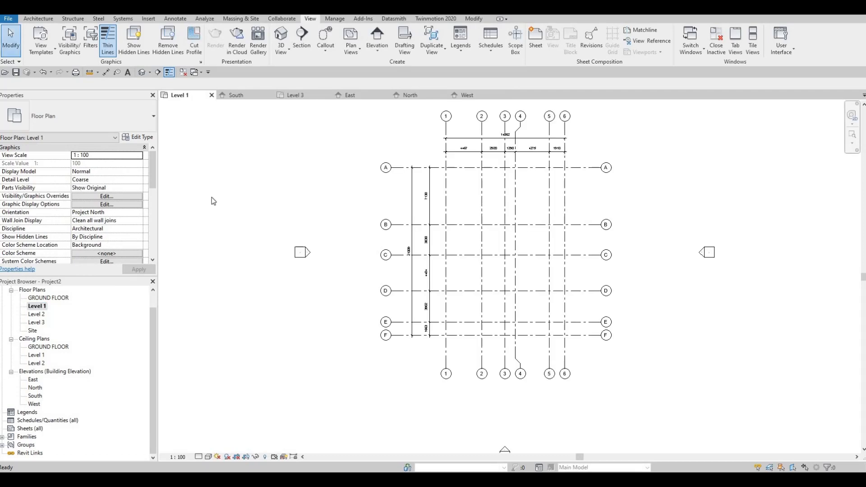
click(183, 73)
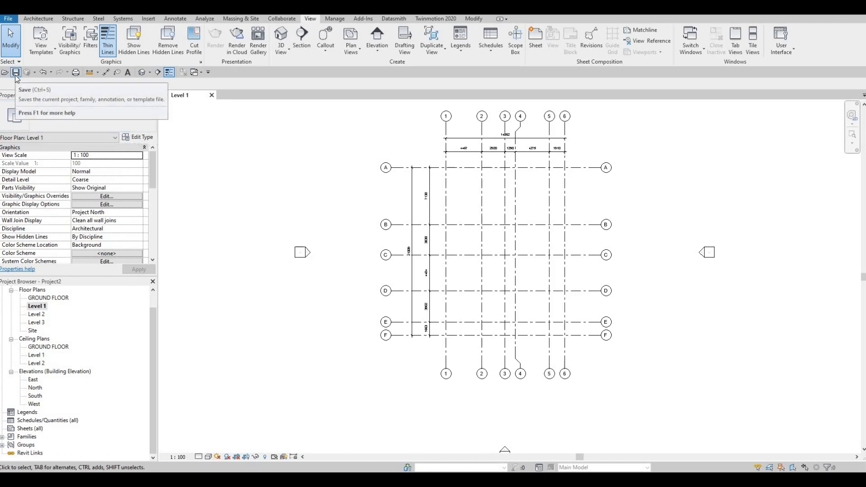
Start saving the project in the Revit File folder and enter House as its file name.
key(ctrl+s)
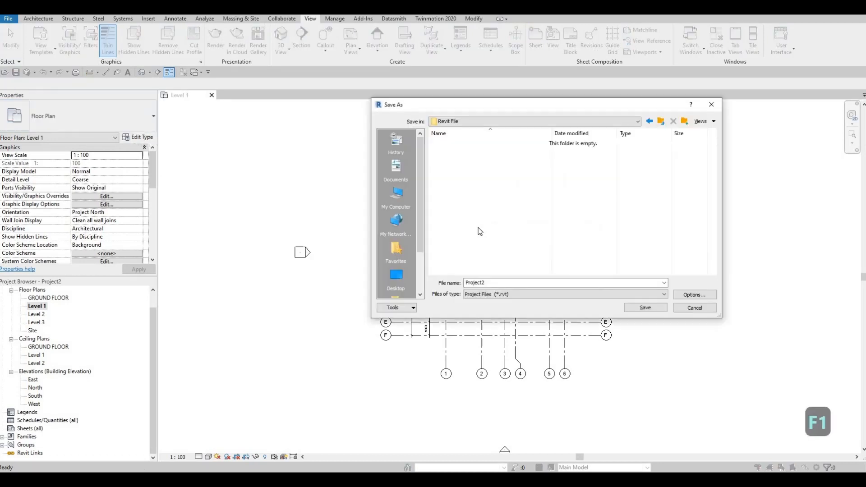
double_click(495, 282)
text(hOUSE)
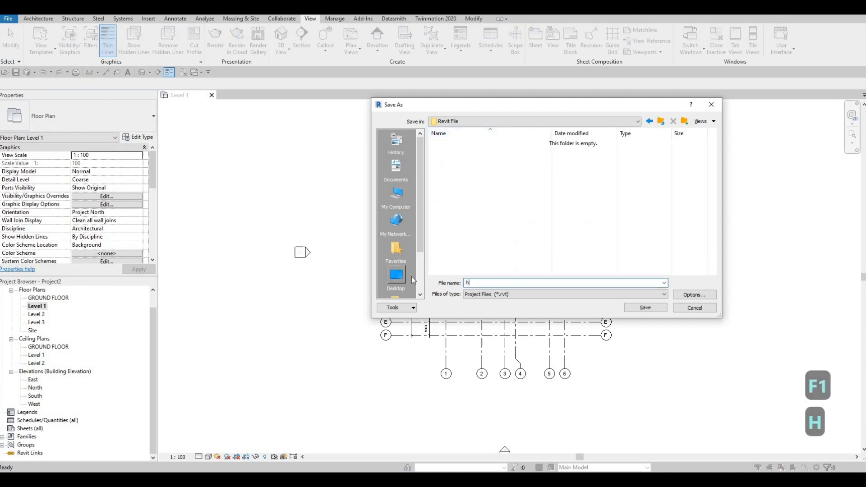
key(BackSpace)
key(BackSpace)
key(BackSpace)
key(BackSpace)
key(BackSpace)
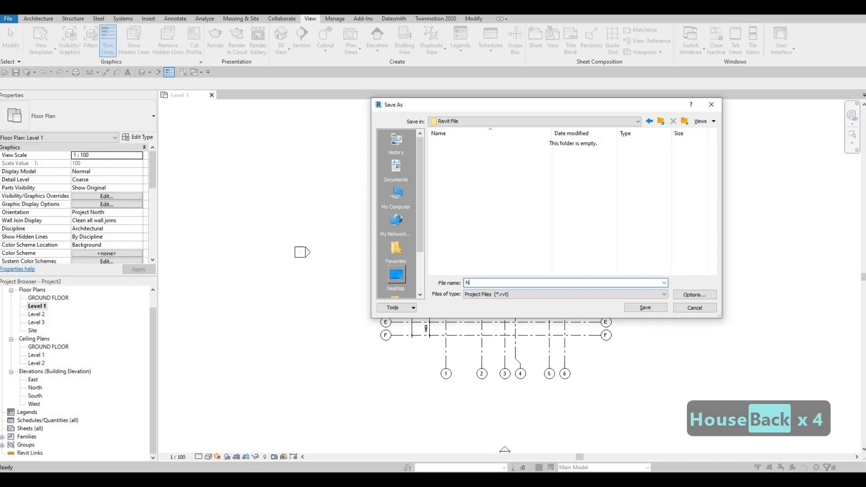
key(Caps_Lock)
text(House)
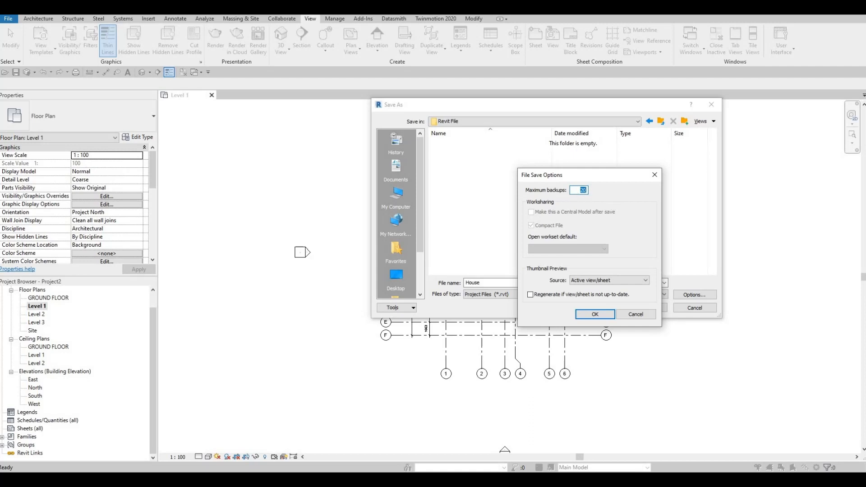
Set the maximum number of backups to 5 in the file save options and save the project.
text(5)
key(Return)
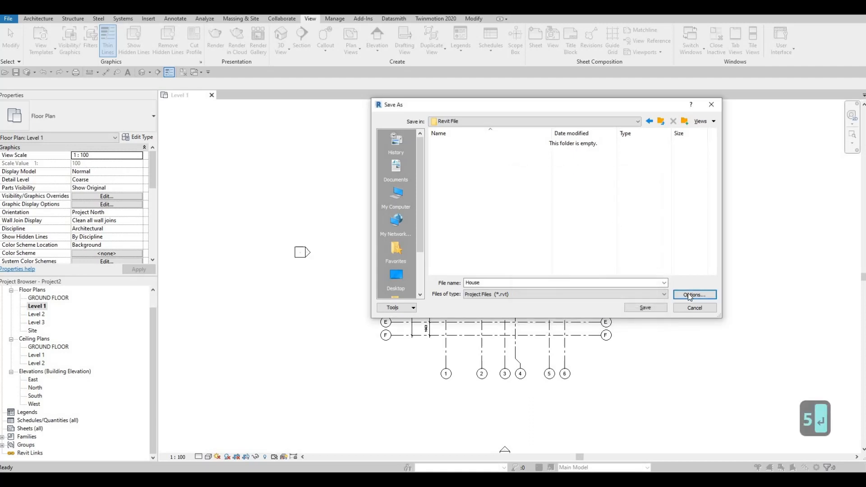
click(689, 296)
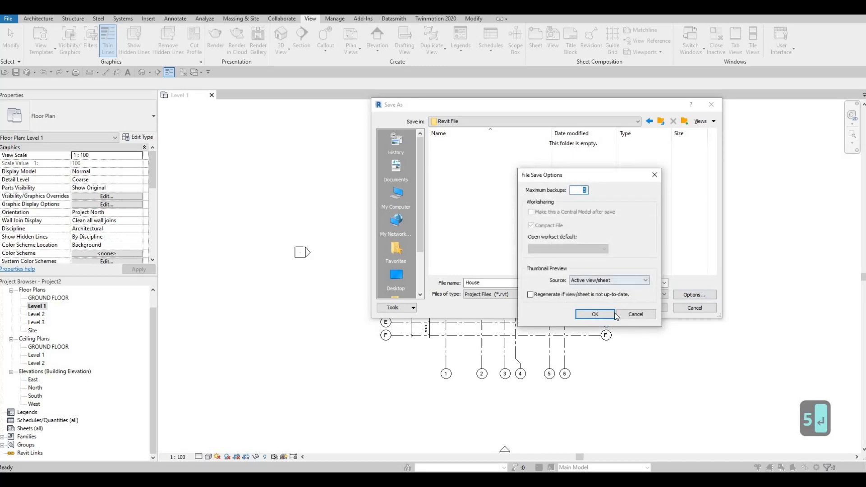
click(596, 316)
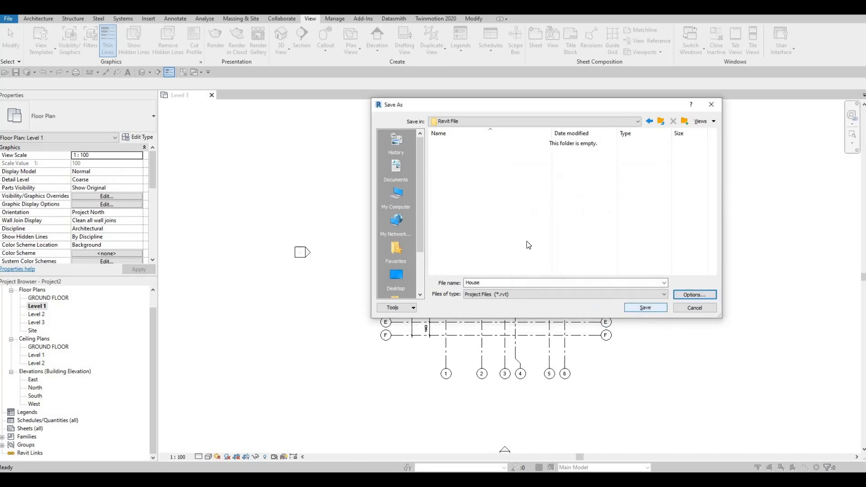
click(646, 309)
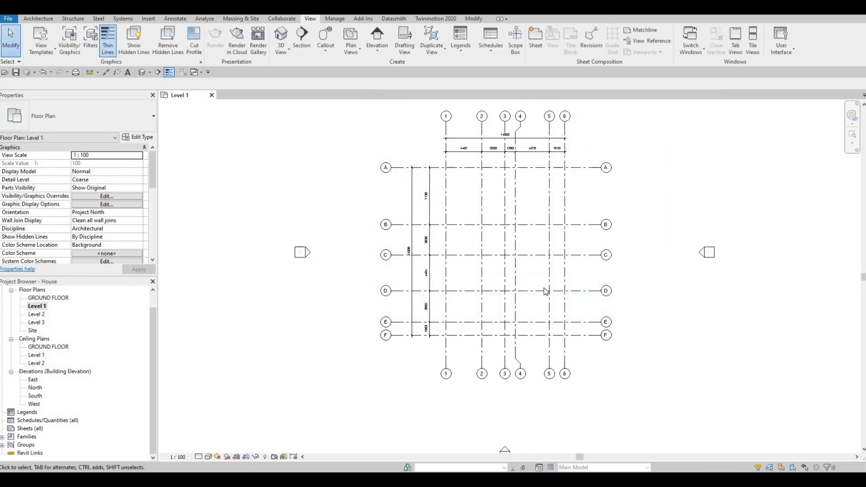
key(F1)
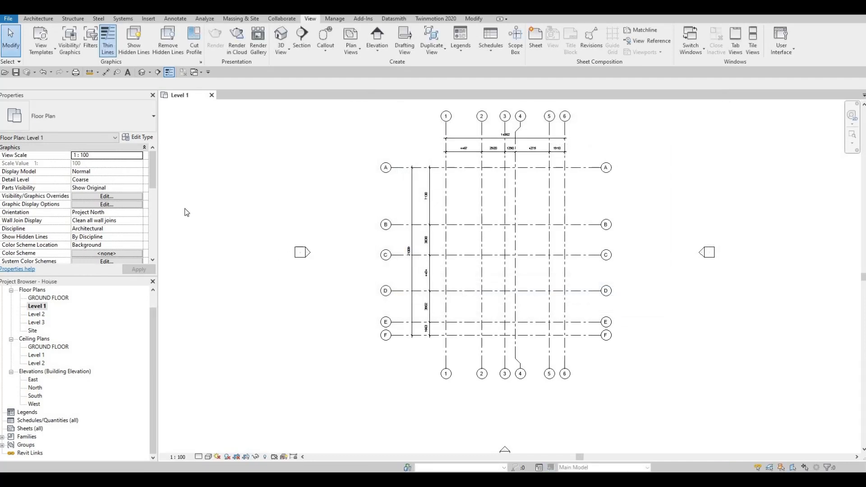
Start the Wall tool and choose the Exterior - Brick on Mtl. Stud wall type.
click(37, 20)
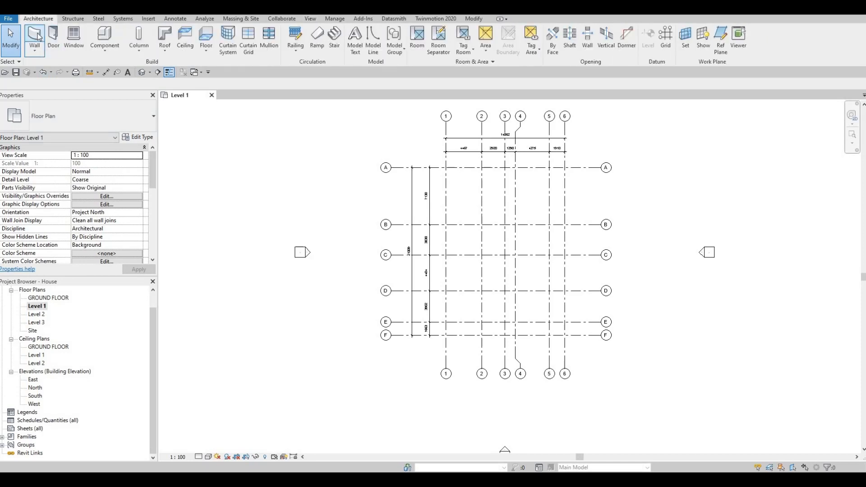
click(36, 36)
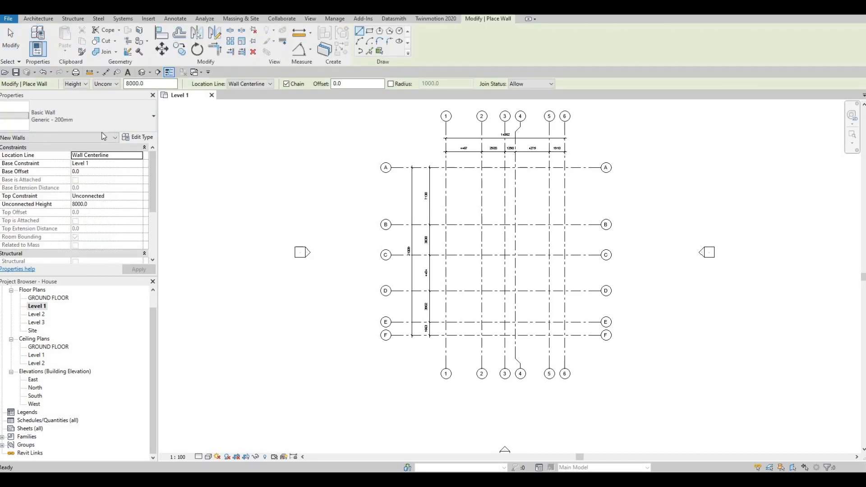
click(137, 120)
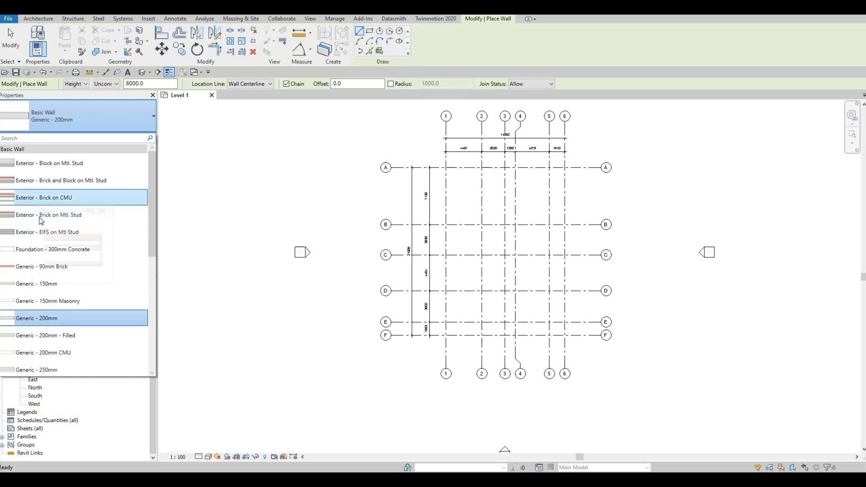
mouse_move(40, 220)
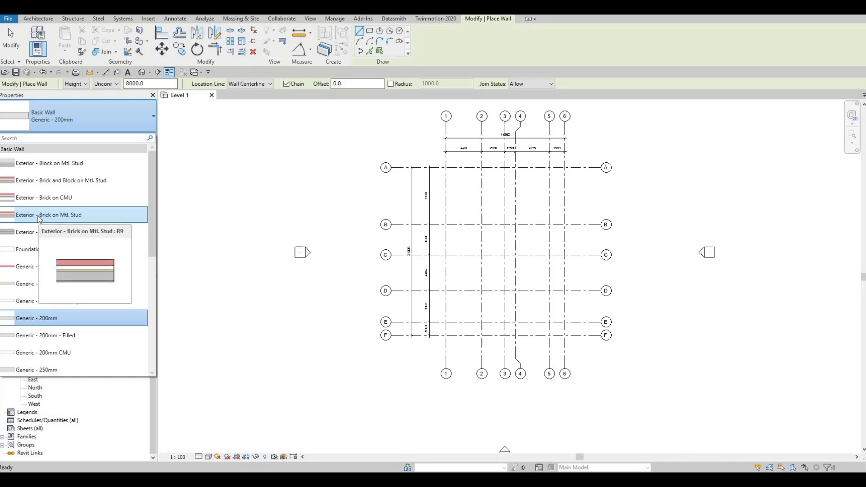
click(70, 215)
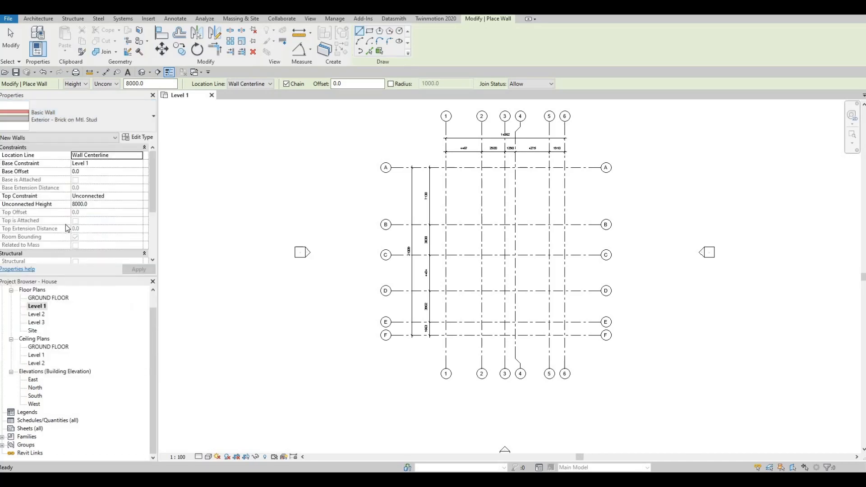
Duplicate the Exterior - Brick on Mtl. Stud wall type under the name EXTERIOR WALL 1.
click(138, 138)
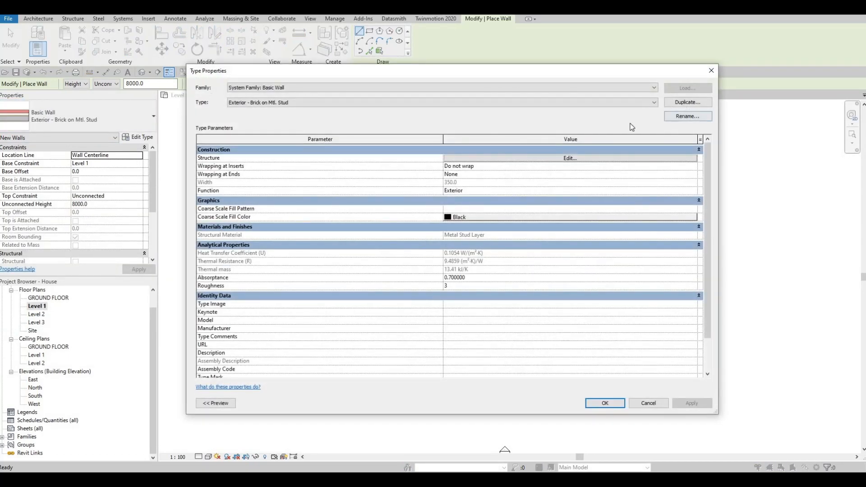
click(688, 103)
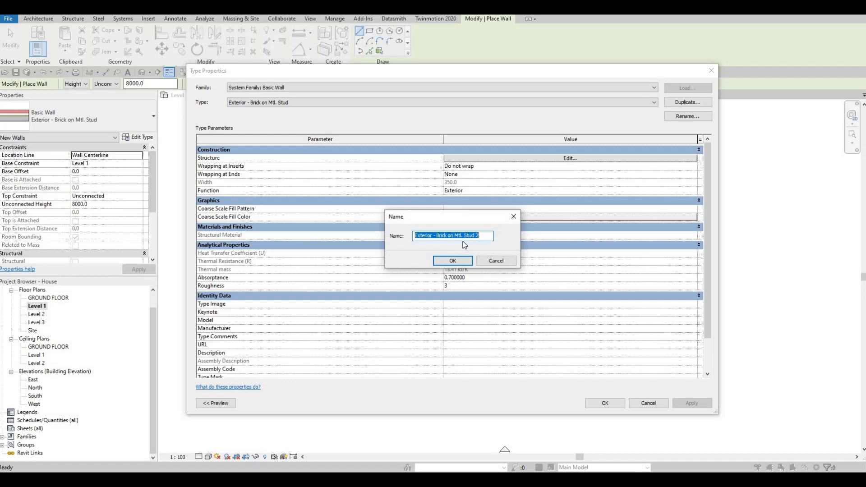
key(Caps_Lock)
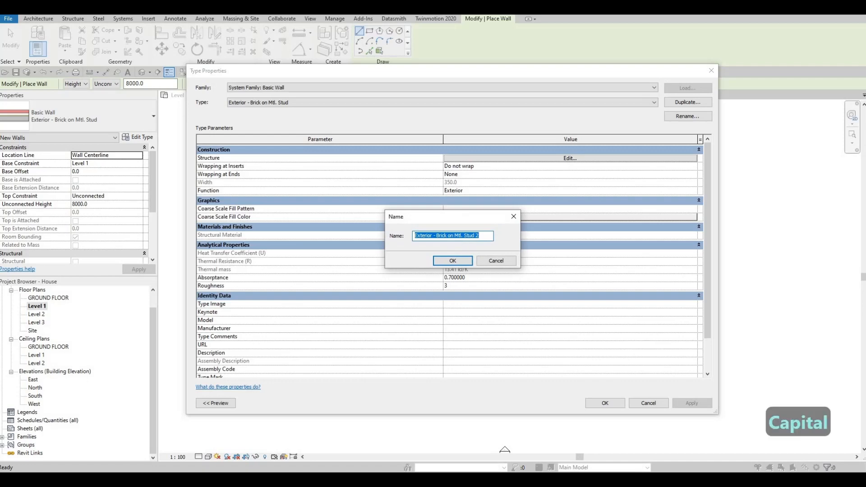
text(EXT)
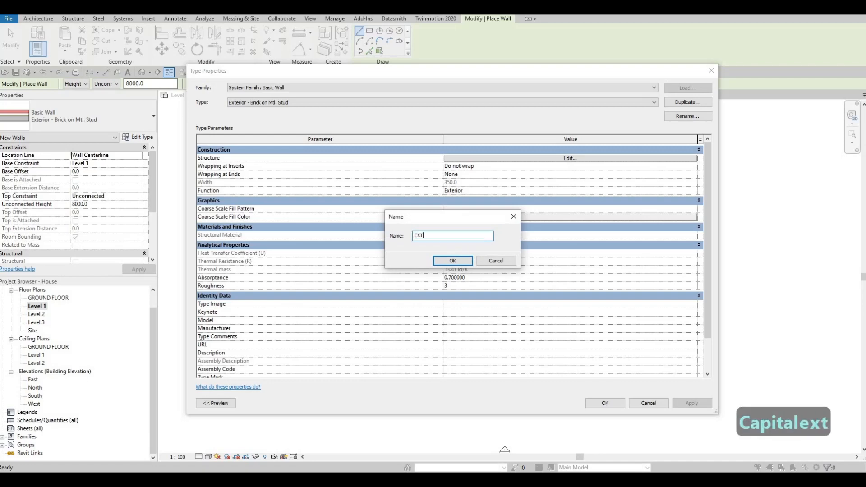
text(ERIOR WAL)
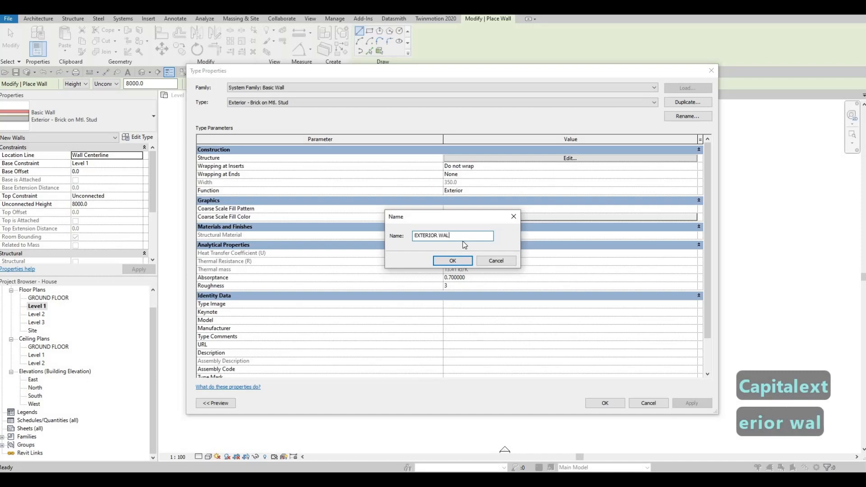
text(L 1)
click(452, 262)
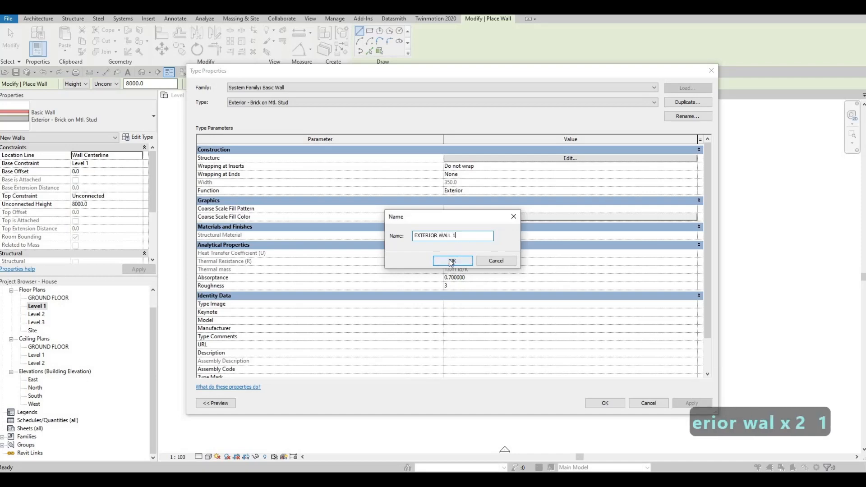
Edit the structure of EXTERIOR WALL 1 and delete every layer outside the core boundaries, keeping only the Structure layer.
click(550, 159)
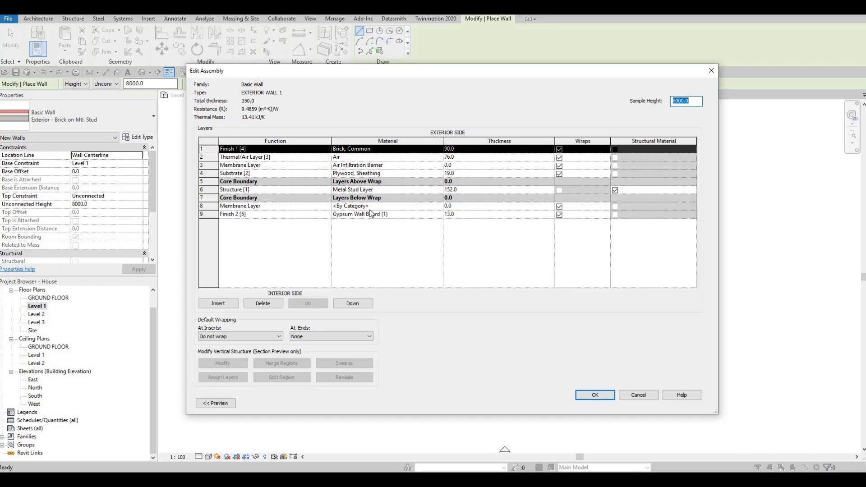
click(266, 303)
click(266, 304)
click(266, 303)
click(266, 303)
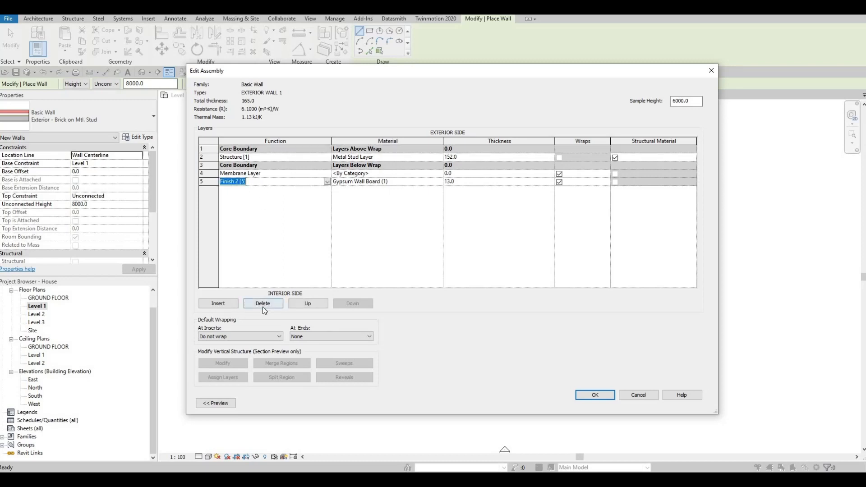
click(263, 306)
click(263, 307)
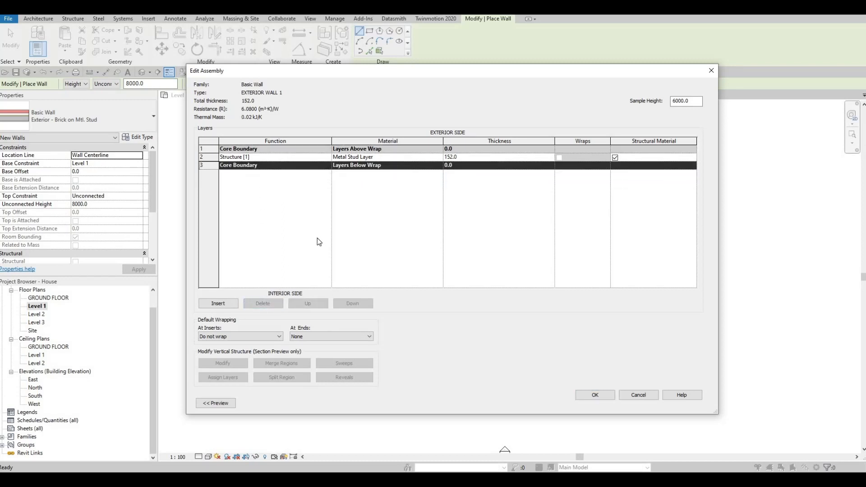
Set the Structure layer's thickness to 200 mm and select its material entry.
click(483, 156)
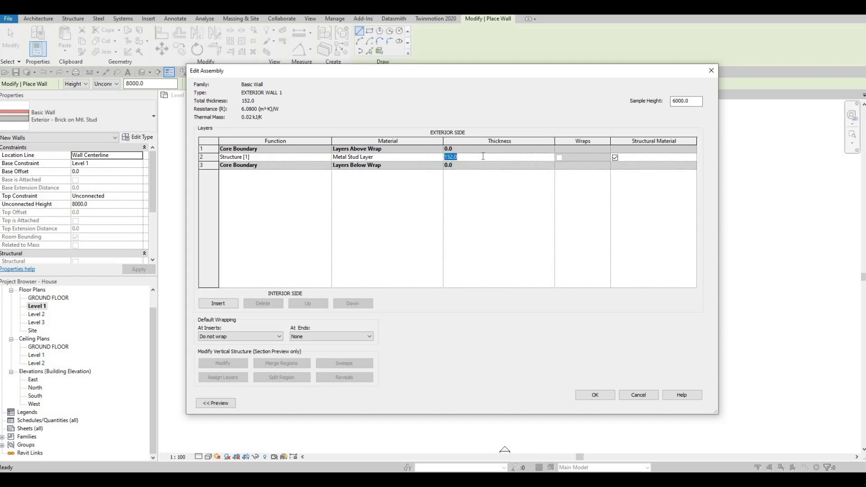
text(200)
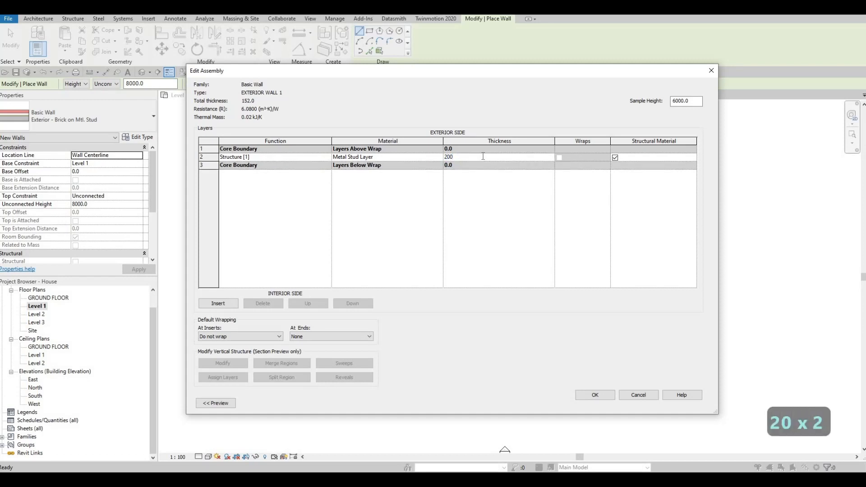
click(424, 160)
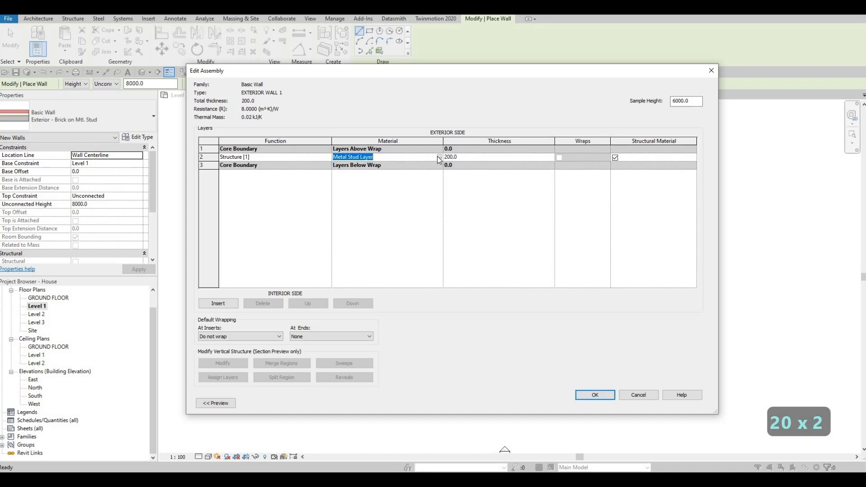
Set the Structure layer's material to Gypsum Wall Board and accept the assembly and type settings of EXTERIOR WALL 1.
click(439, 159)
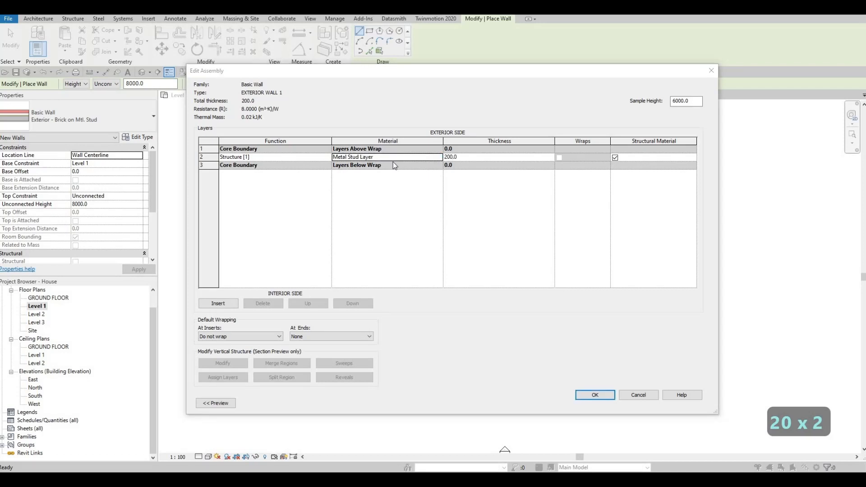
scroll(350, 182, down, 10)
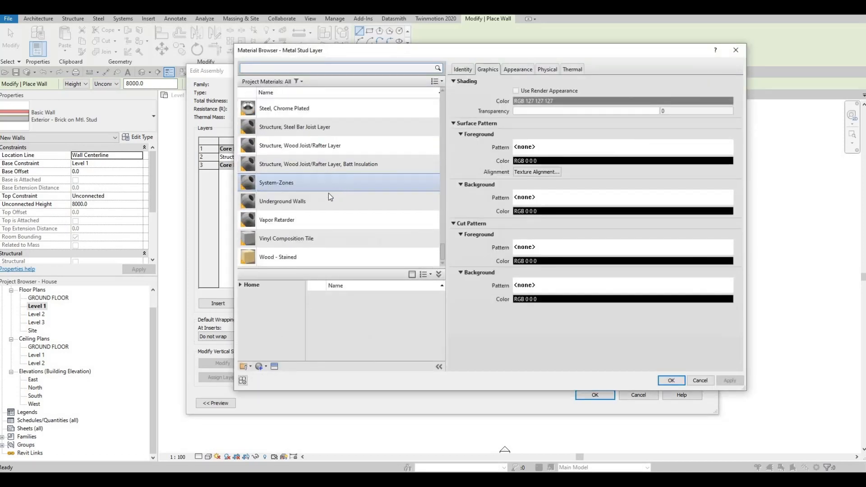
scroll(306, 160, up, 15)
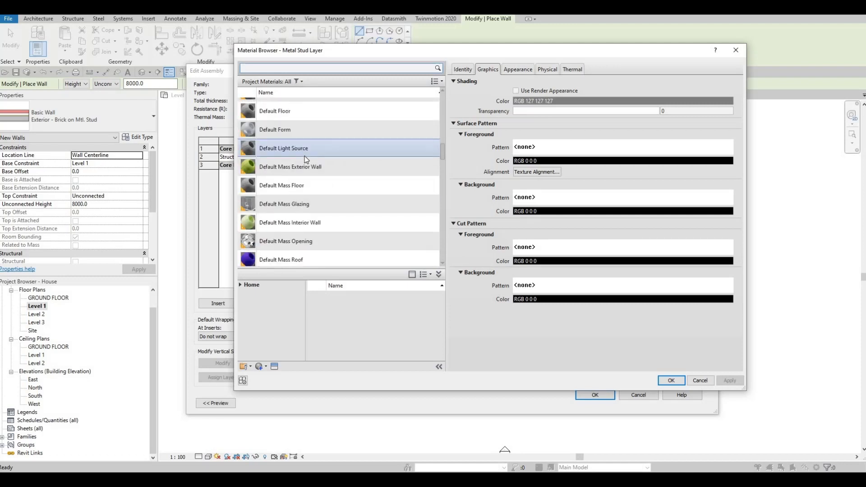
scroll(305, 165, down, 2)
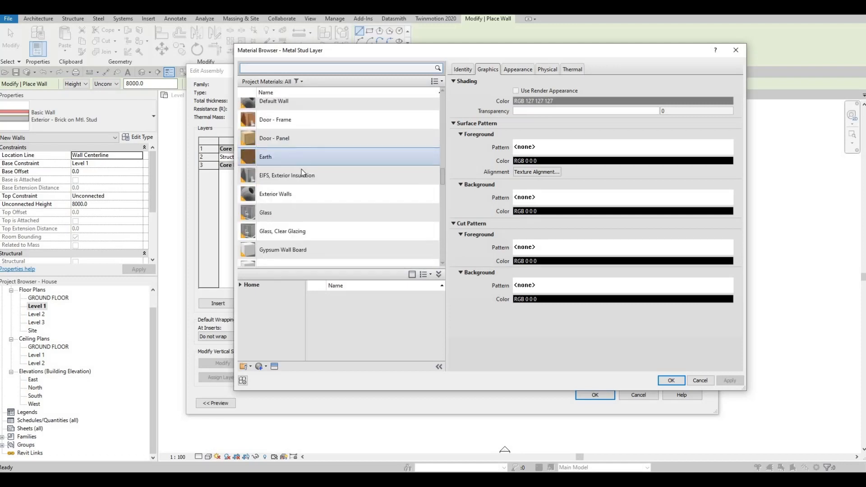
click(316, 249)
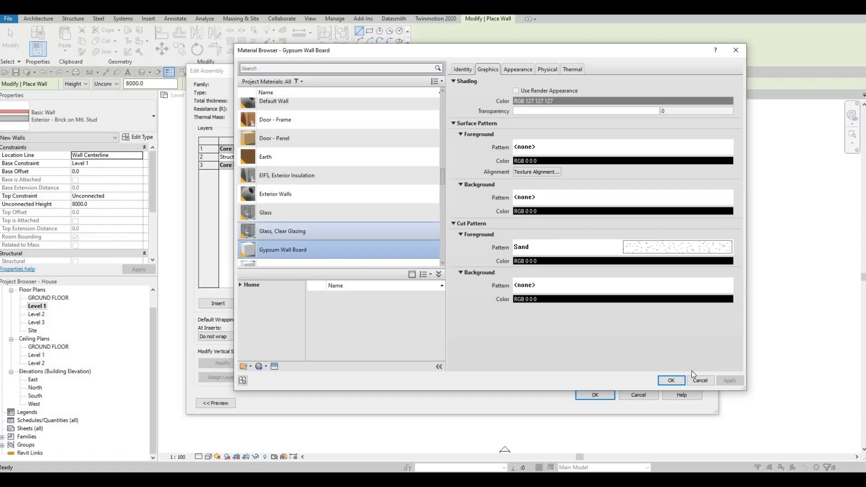
click(672, 380)
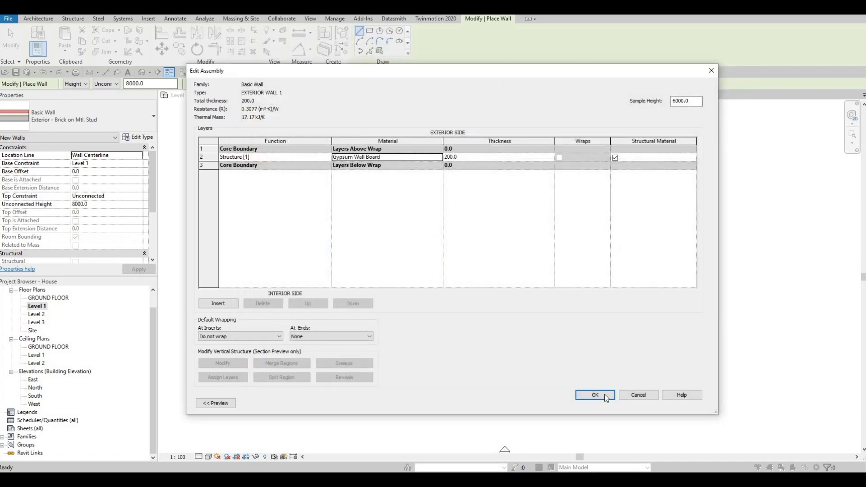
click(606, 394)
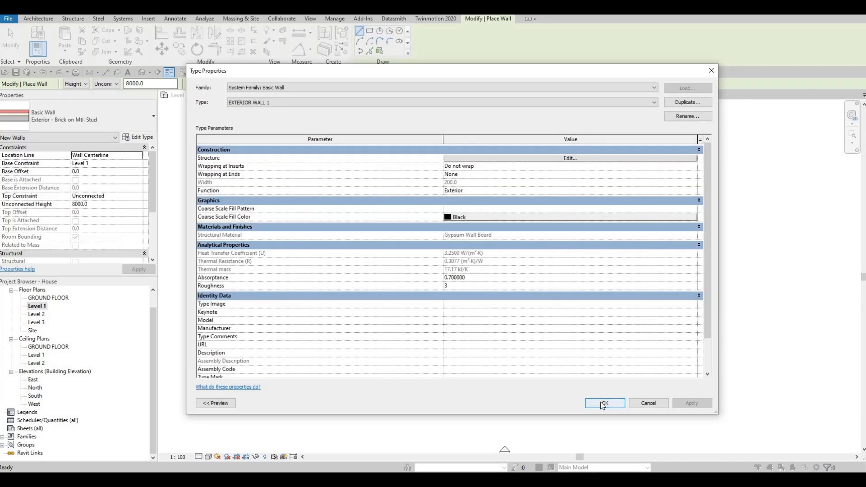
click(600, 401)
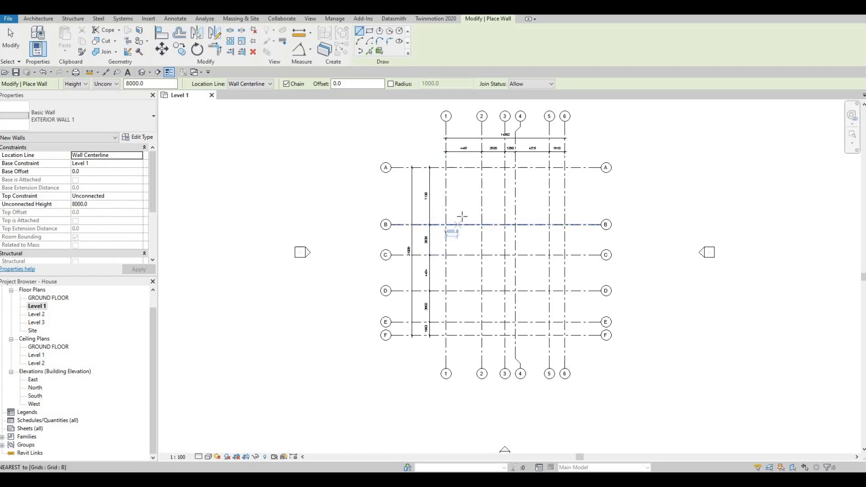
Draw a short EXTERIOR WALL 1 segment about 1200 mm long from grid B toward grid C, 1400 mm from grid 1.
scroll(445, 230, up, 2)
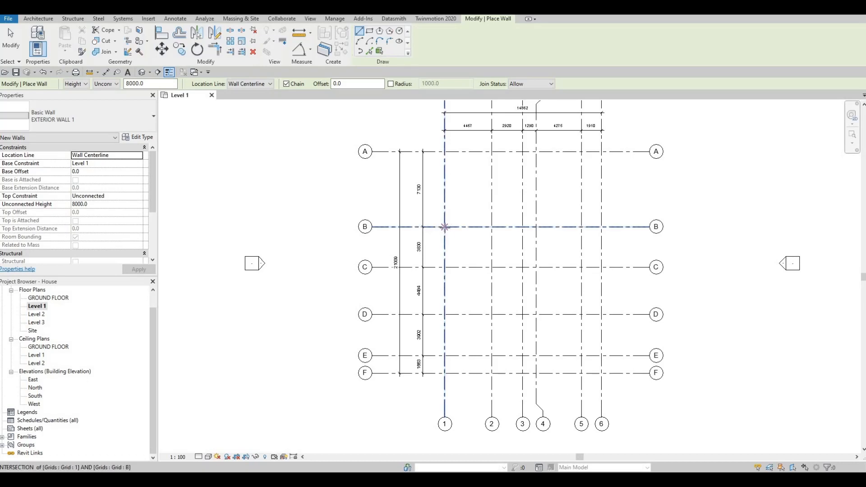
click(444, 226)
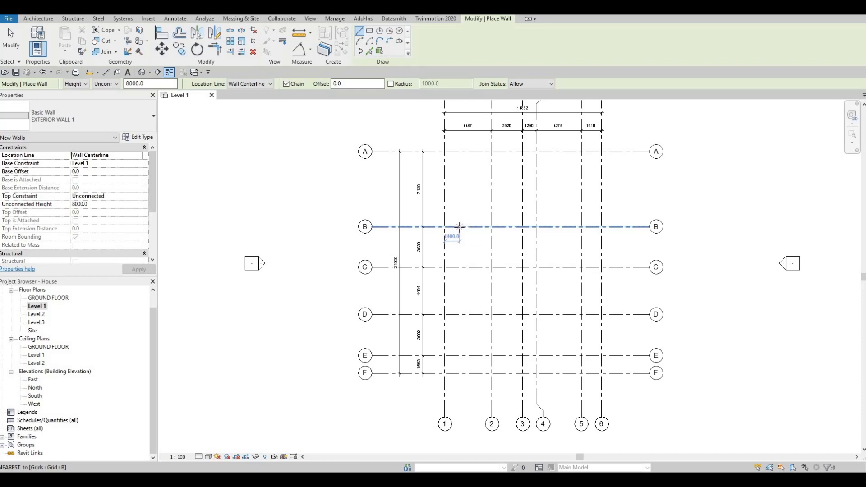
click(460, 226)
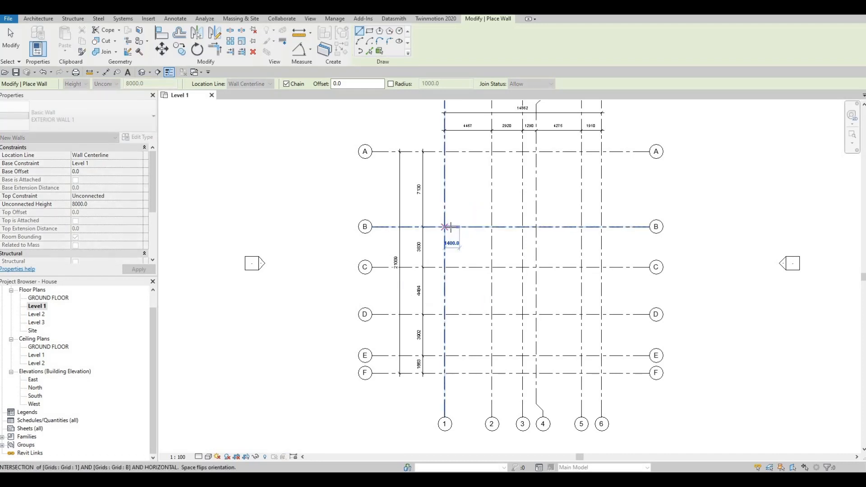
scroll(465, 229, up, 2)
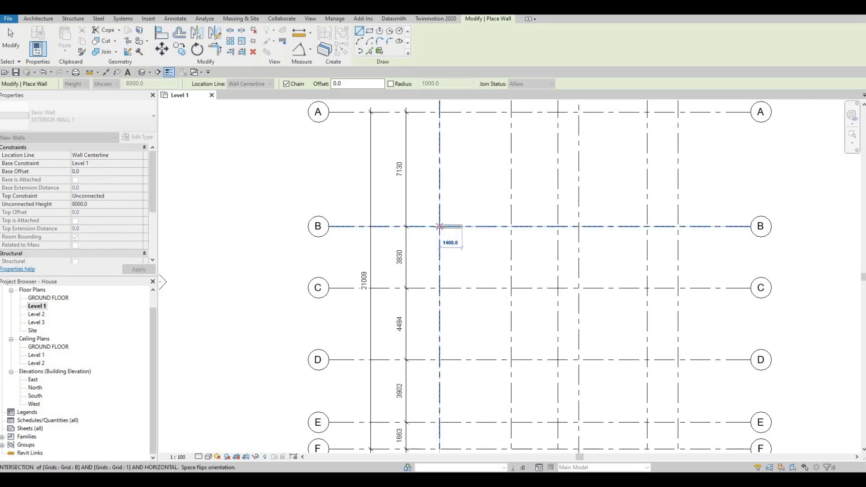
click(463, 246)
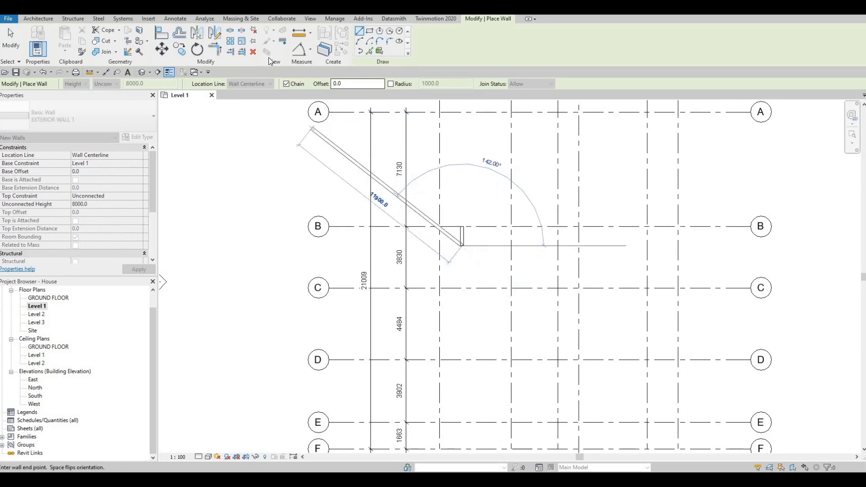
key(Escape)
key(Escape)
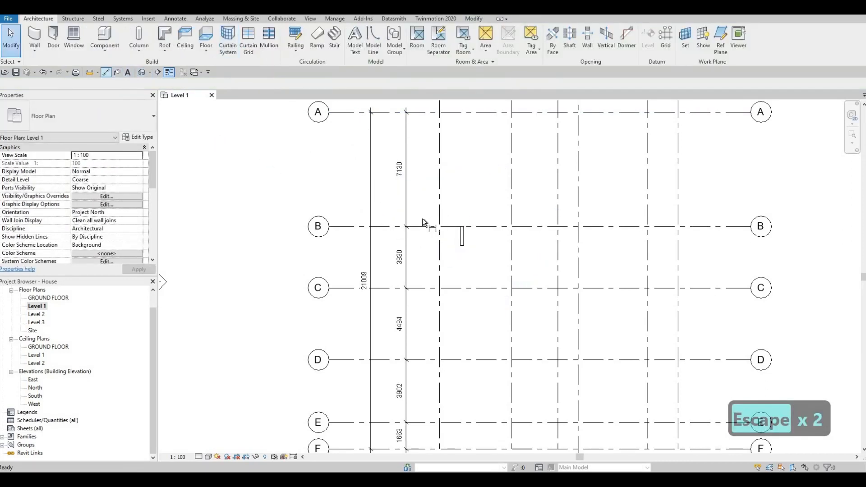
key(d)
key(i)
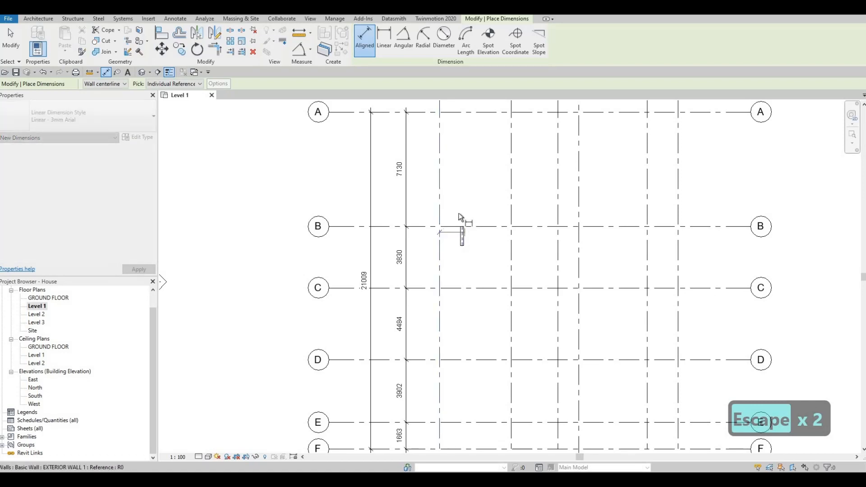
click(459, 218)
scroll(457, 213, up, 2)
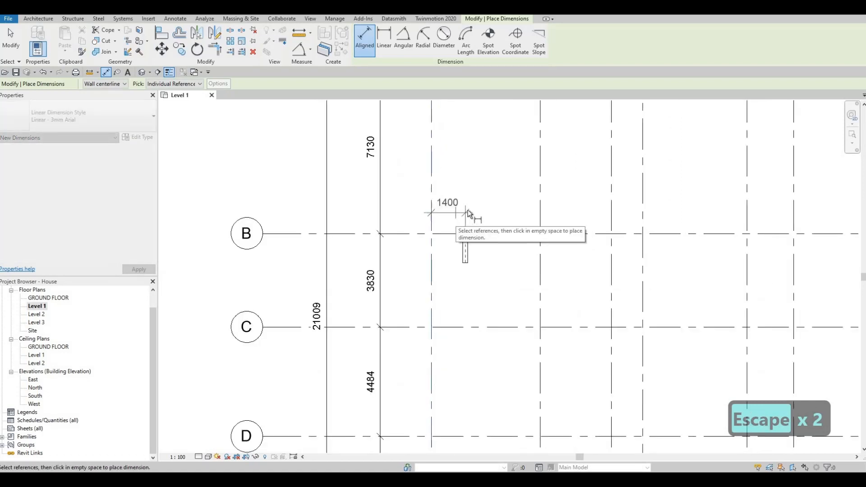
scroll(467, 250, down, 2)
key(Escape)
key(Escape)
Set the short wall's distance from grid 1 to 1300 mm.
click(462, 237)
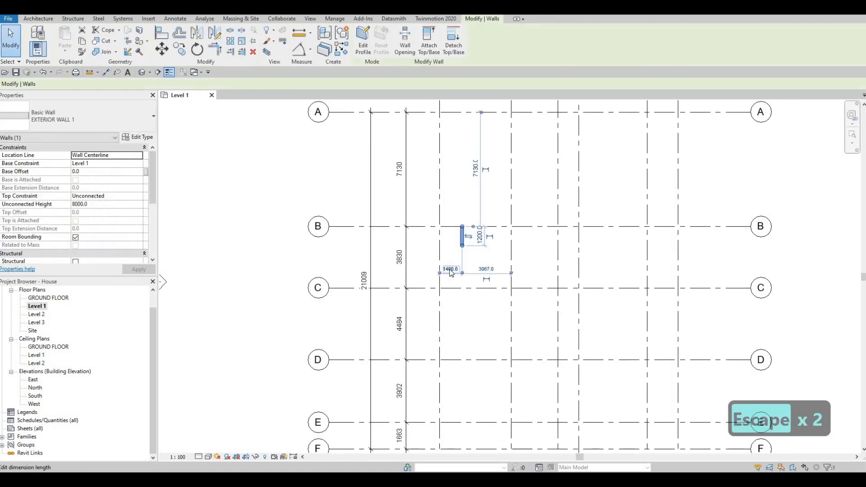
click(451, 272)
text(1300)
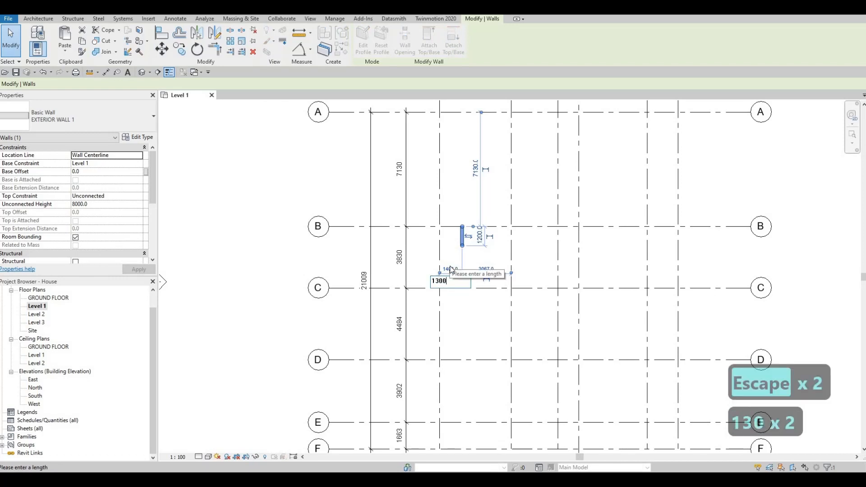
key(Return)
key(Escape)
key(Escape)
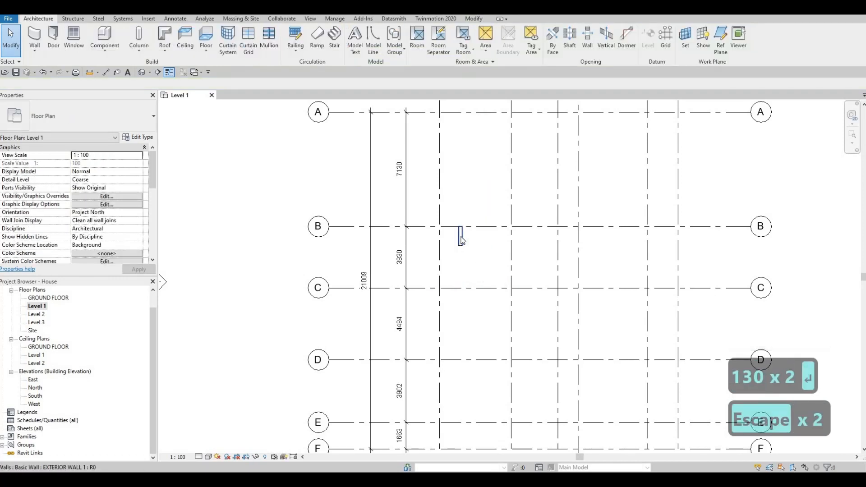
Set the short wall's top constraint to Up to level: Level 2.
click(461, 237)
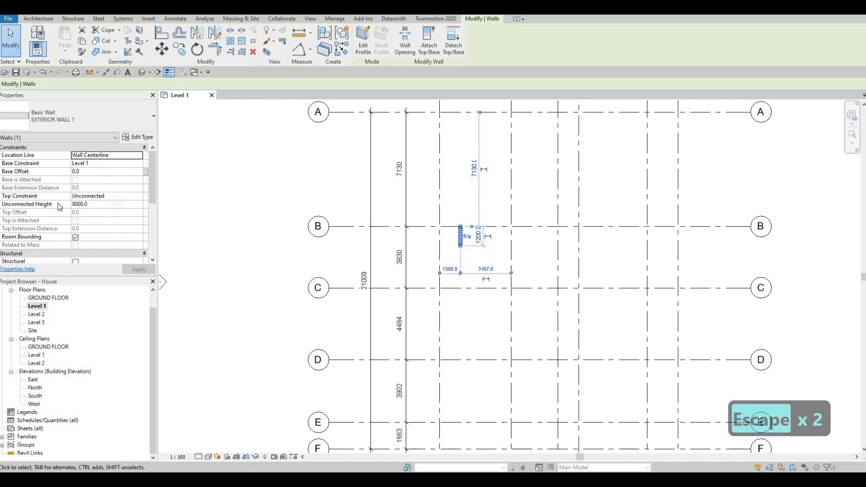
click(121, 197)
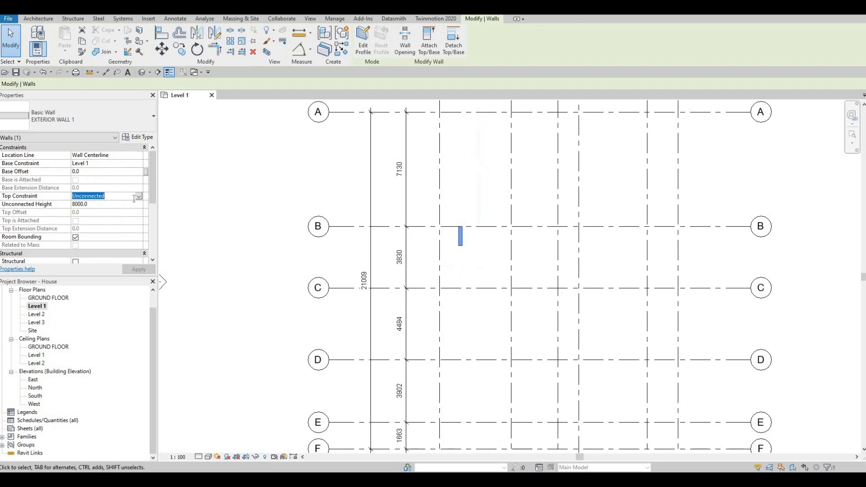
click(109, 225)
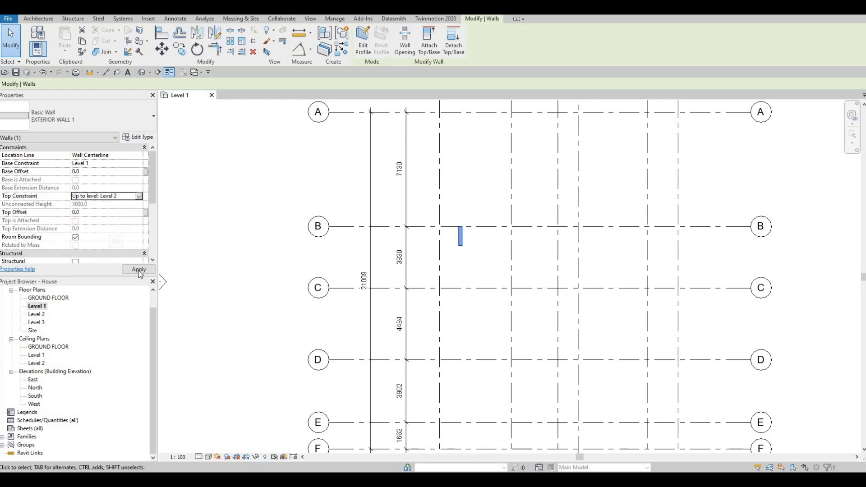
click(139, 269)
key(Escape)
key(Escape)
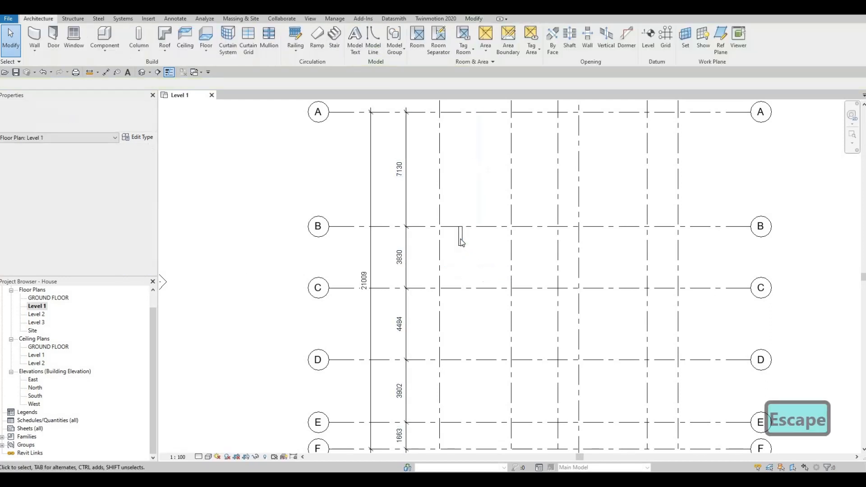
Create a similar wall from the short wall's end on grid B, running along grid B to grid 3.
click(458, 237)
key(c)
key(s)
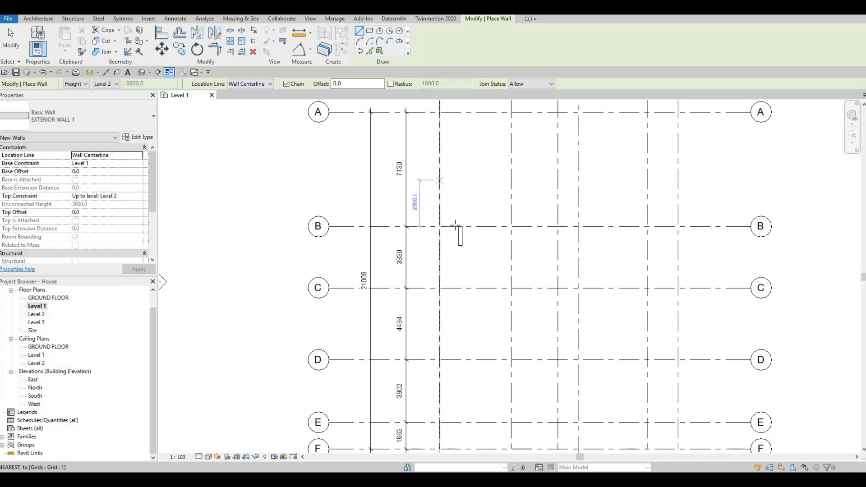
scroll(460, 226, up, 3)
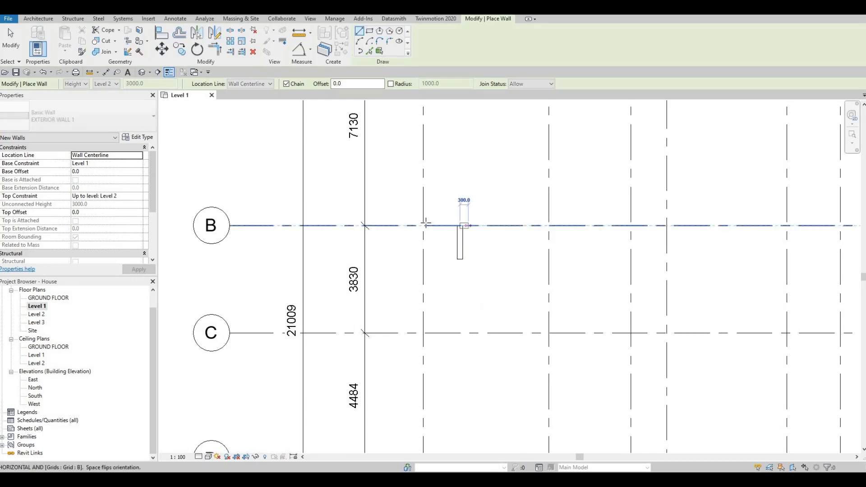
click(460, 225)
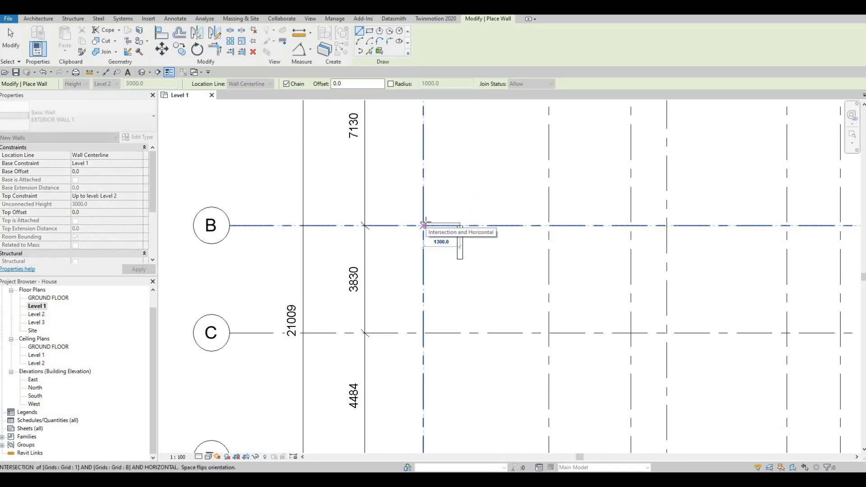
scroll(423, 224, down, 2)
scroll(426, 228, down, 2)
middle_drag(425, 204, 425, 240)
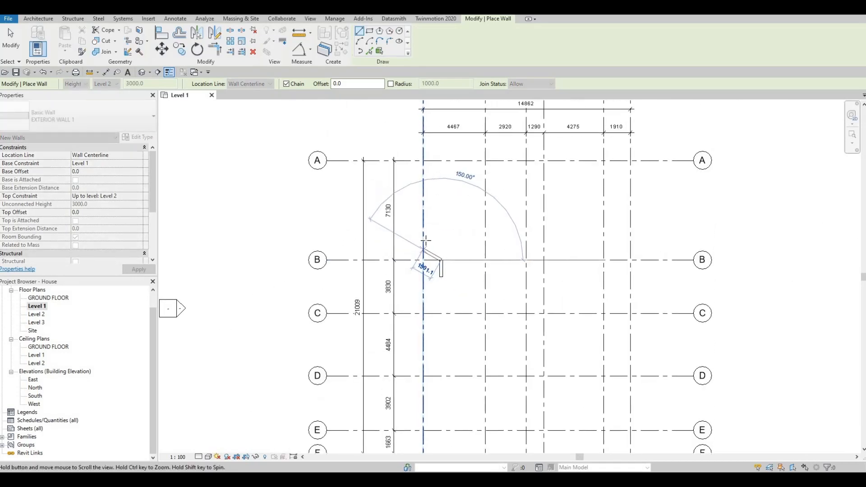
scroll(424, 244, down, 1)
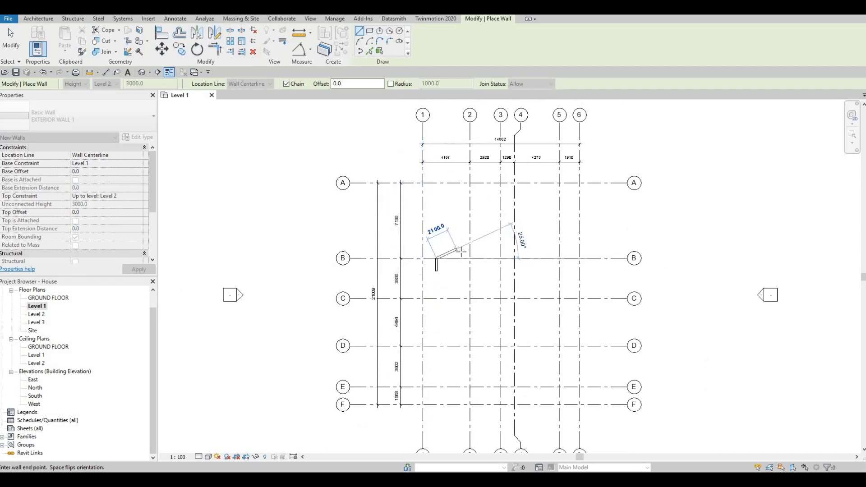
middle_drag(467, 262, 447, 262)
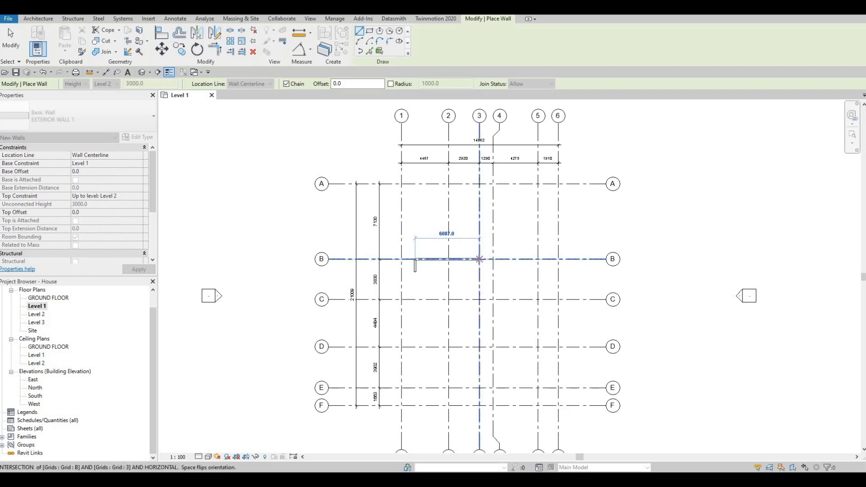
click(480, 259)
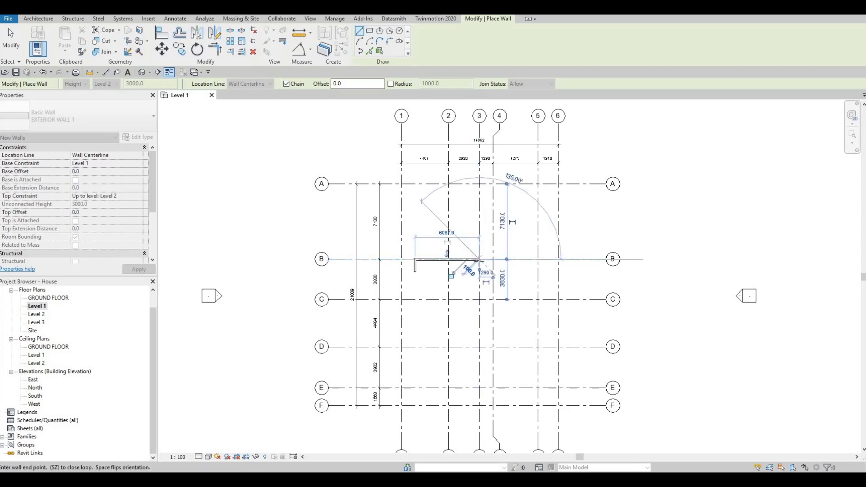
Continue the wall chain along grid 3 to grid C, along grid C to grid 5, and along grid 5 to grid E.
click(480, 299)
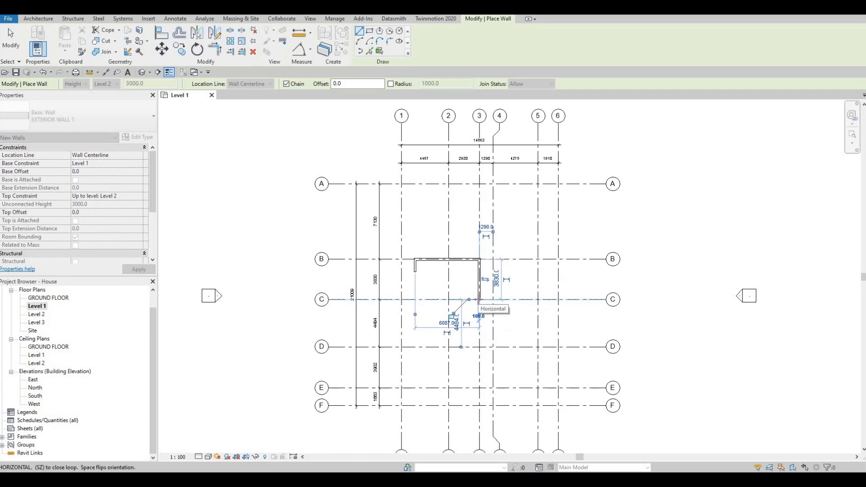
click(537, 299)
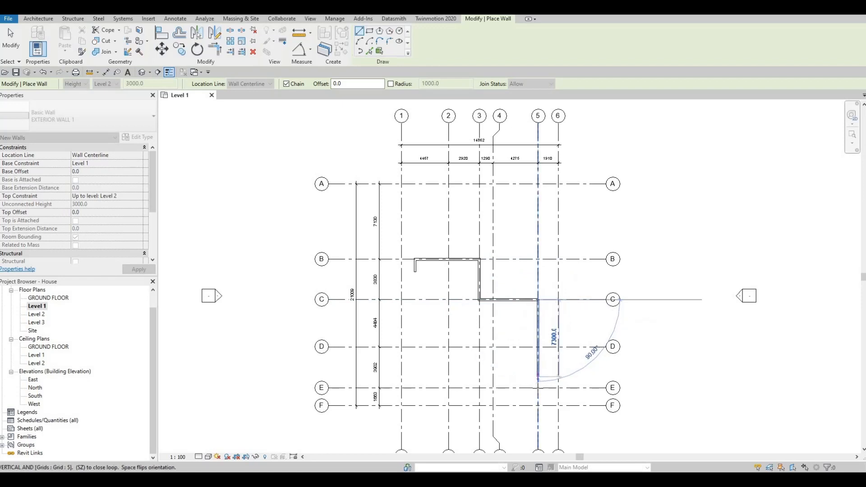
click(538, 388)
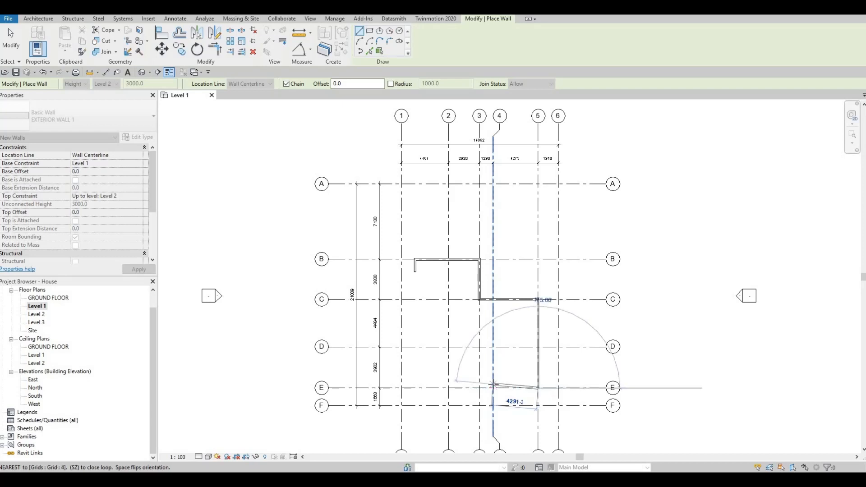
Try a wall from the corner of grids 5 and E to grid 4, and undo it.
click(493, 386)
key(ctrl+z)
key(ctrl+z)
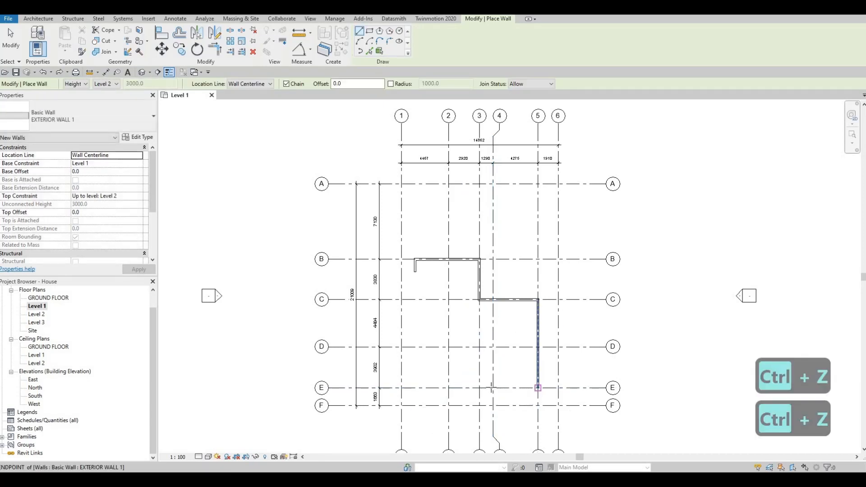
Draw a wall along grid E from the wall end at grid 5 to grid 4.
click(538, 388)
click(493, 388)
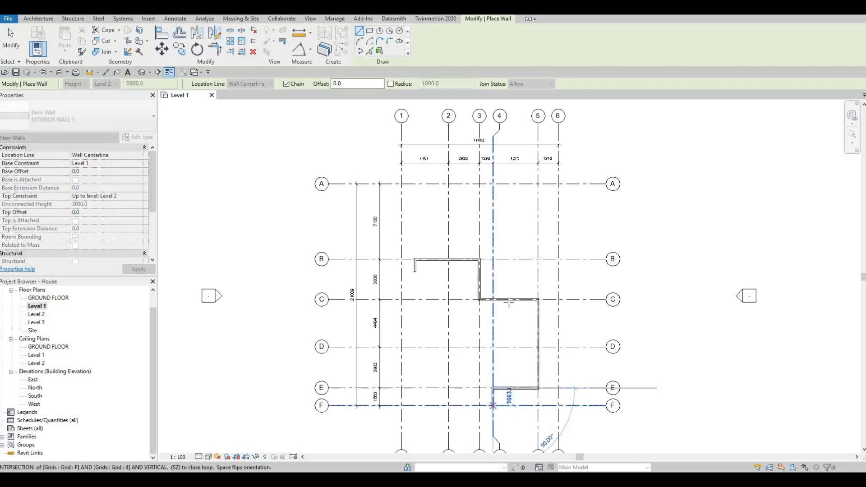
Continue the wall chain from grid E along grid 4 to grid F, and along grid F to grid 1.
middle_drag(492, 402, 510, 303)
scroll(511, 304, up, 1)
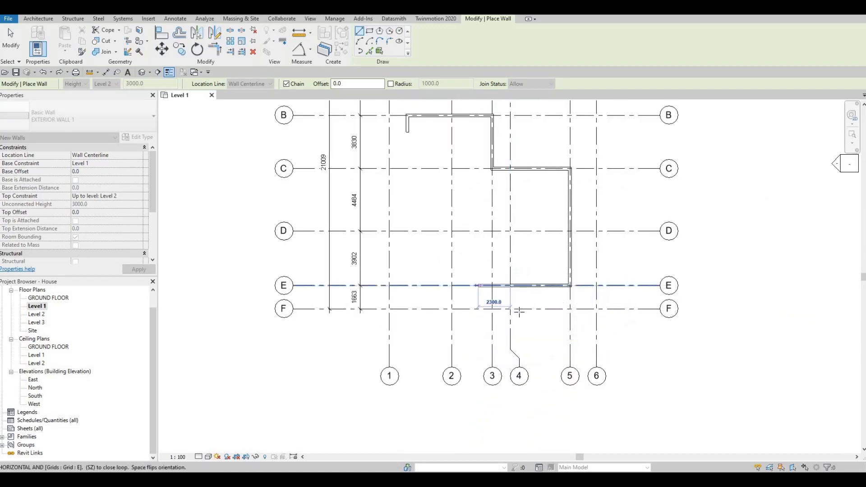
scroll(507, 305, up, 1)
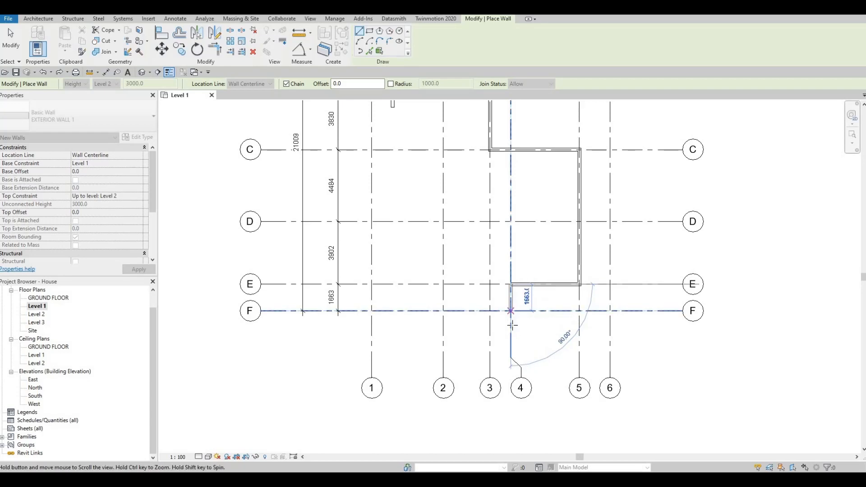
middle_drag(505, 311, 507, 326)
scroll(505, 319, up, 1)
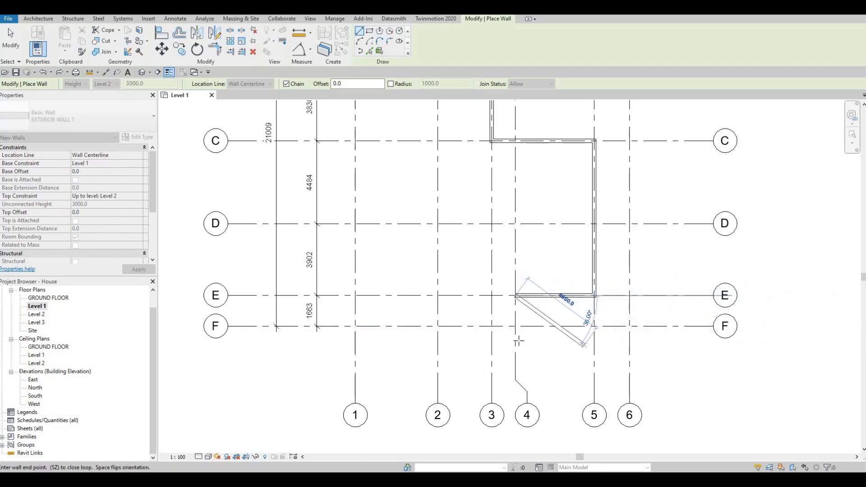
click(516, 327)
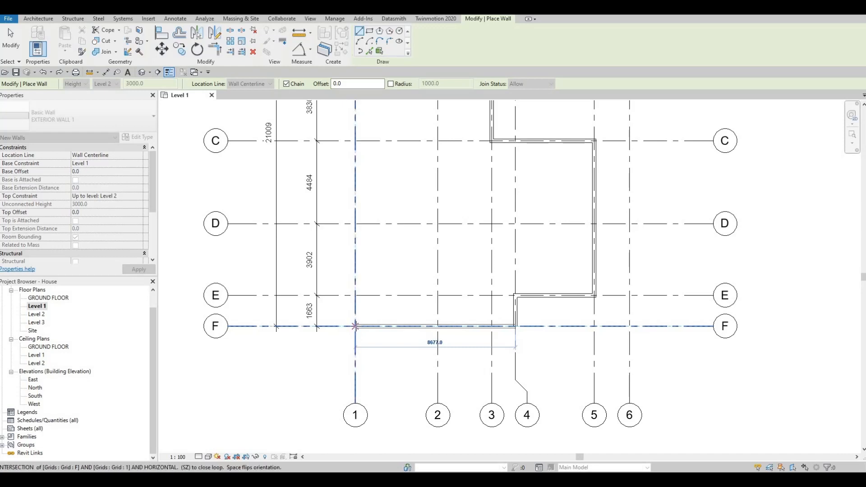
click(355, 326)
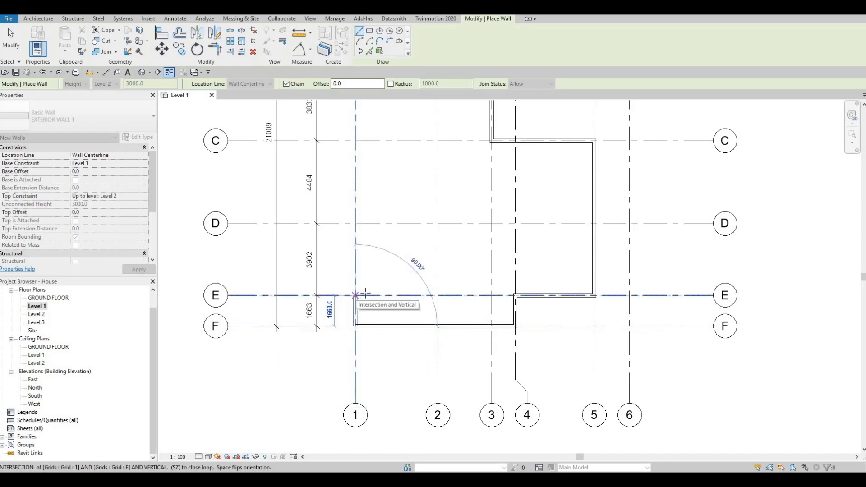
Continue the wall chain along grid 1 to grid E, and finish it with a short wall stub along grid E.
click(355, 295)
middle_drag(376, 299, 384, 346)
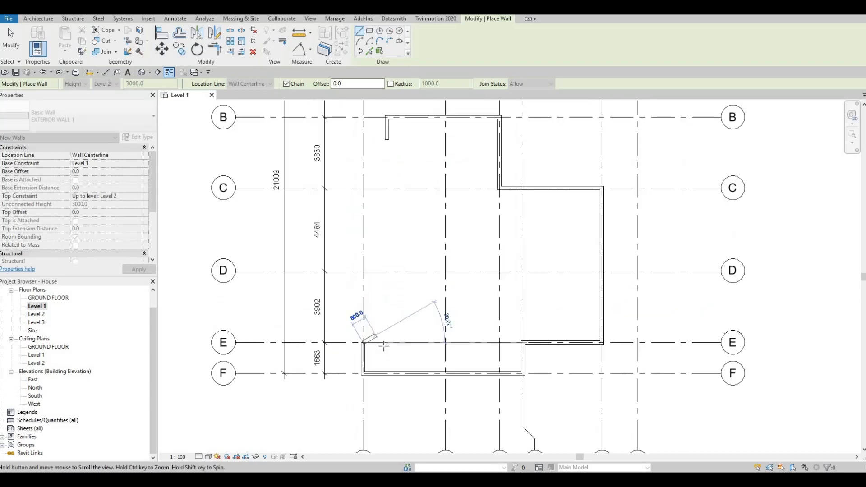
scroll(384, 348, up, 2)
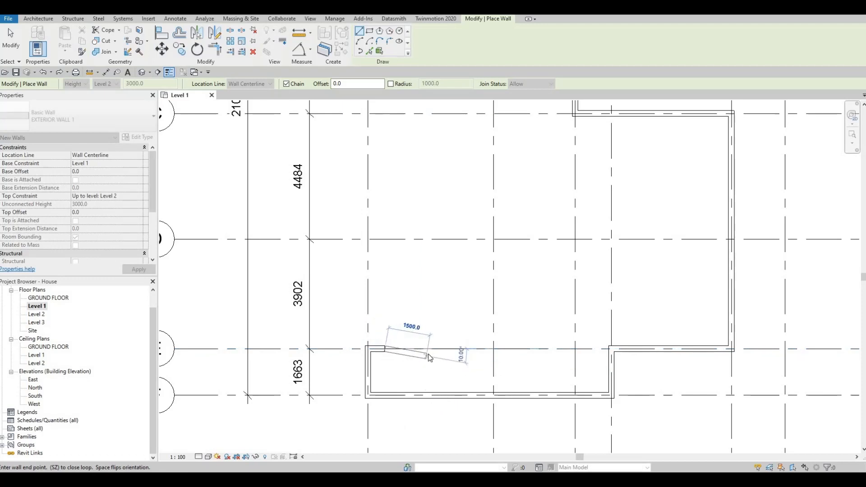
key(Escape)
key(Escape)
scroll(436, 330, down, 3)
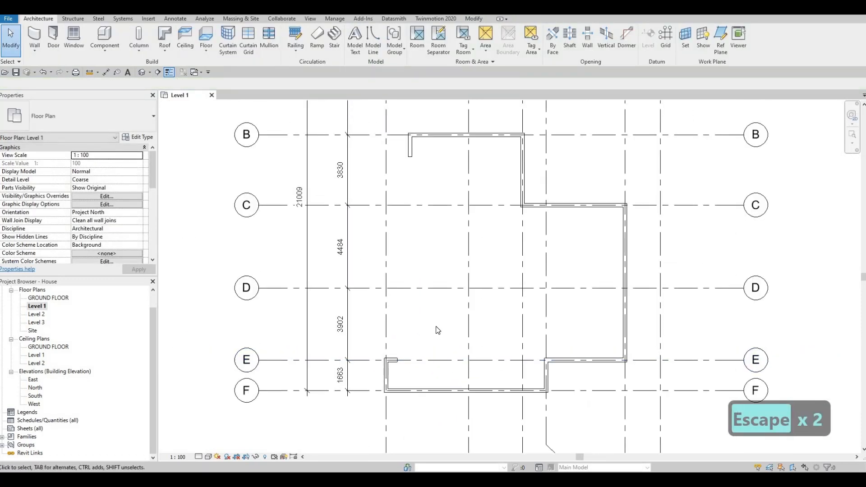
Trim/extend the short wall below grid B and the stub on grid E to a corner, closing the exterior outline.
key(t)
key(r)
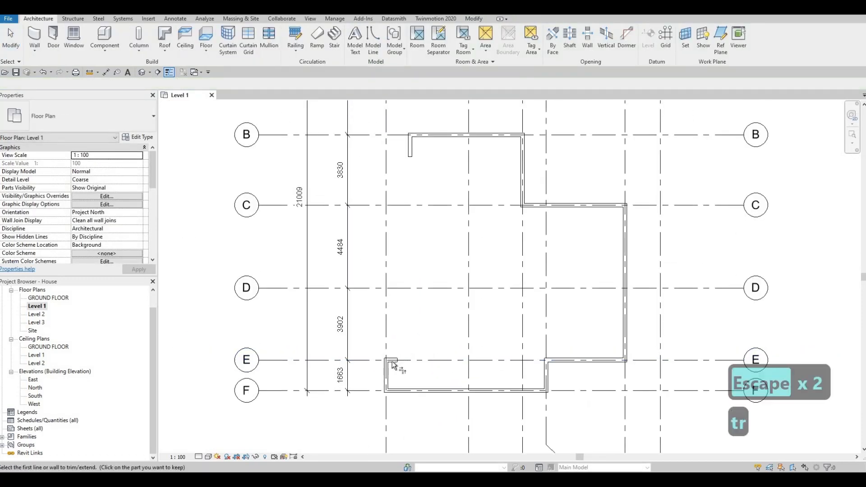
click(412, 195)
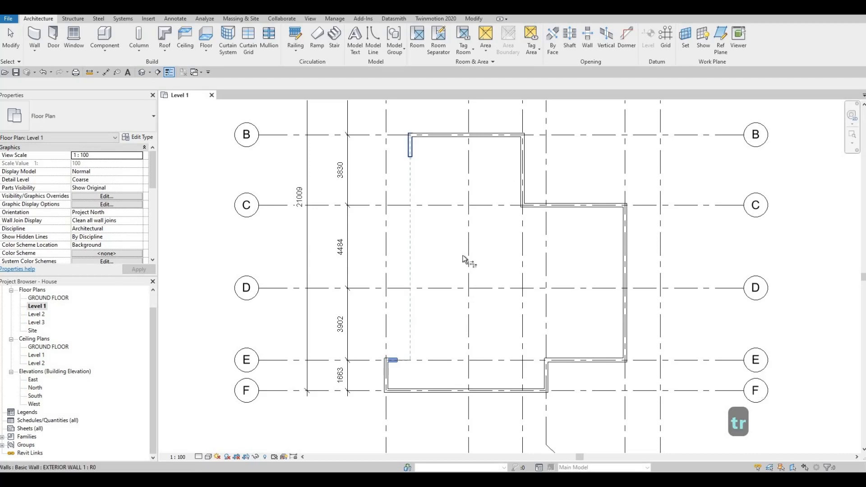
click(411, 156)
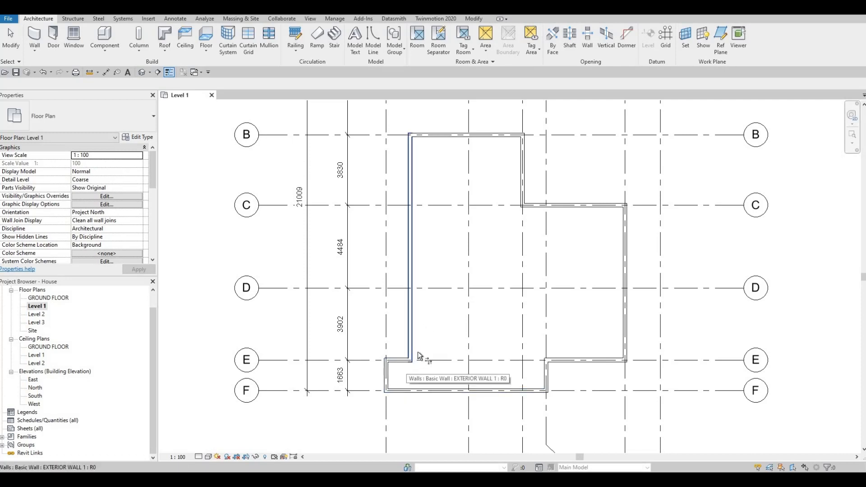
scroll(410, 359, up, 3)
scroll(415, 359, down, 5)
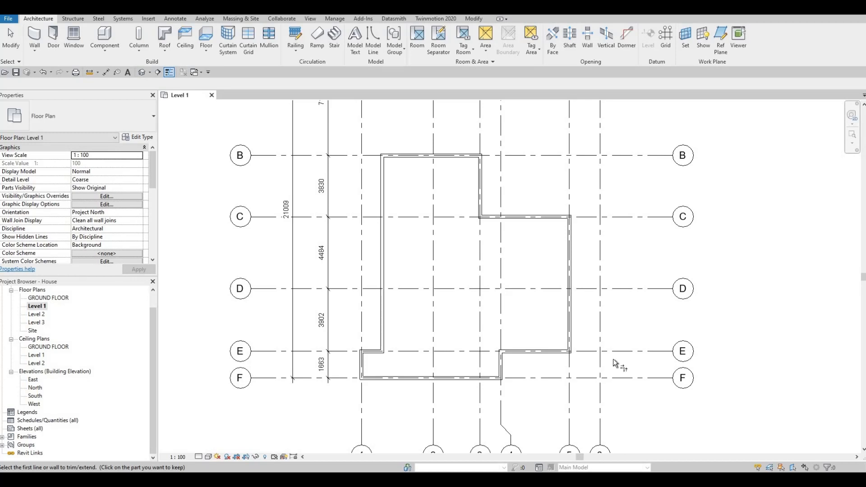
key(F1)
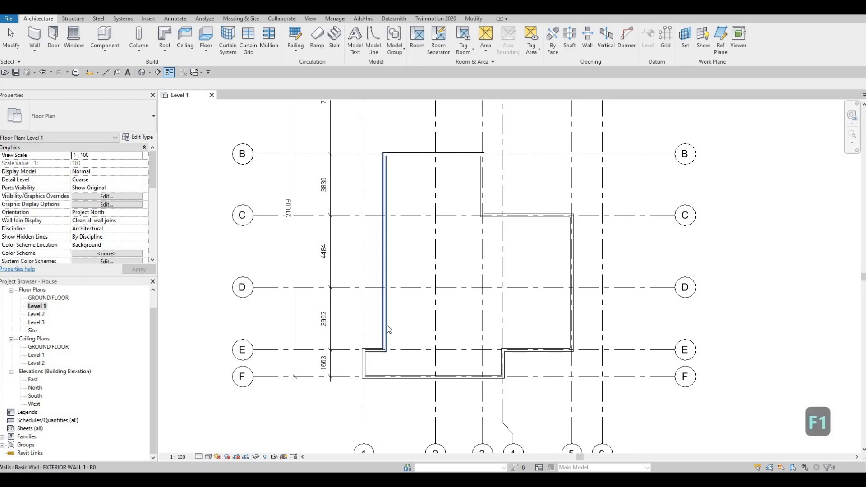
key(Escape)
key(Escape)
Create similar walls from the grid F wall to grid E, about 2900 mm along grid E, and back to the grid F wall.
click(386, 316)
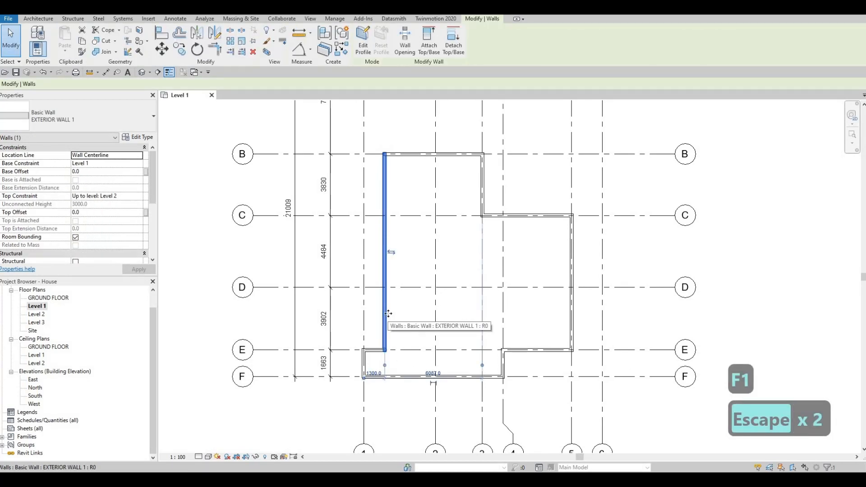
key(c)
key(s)
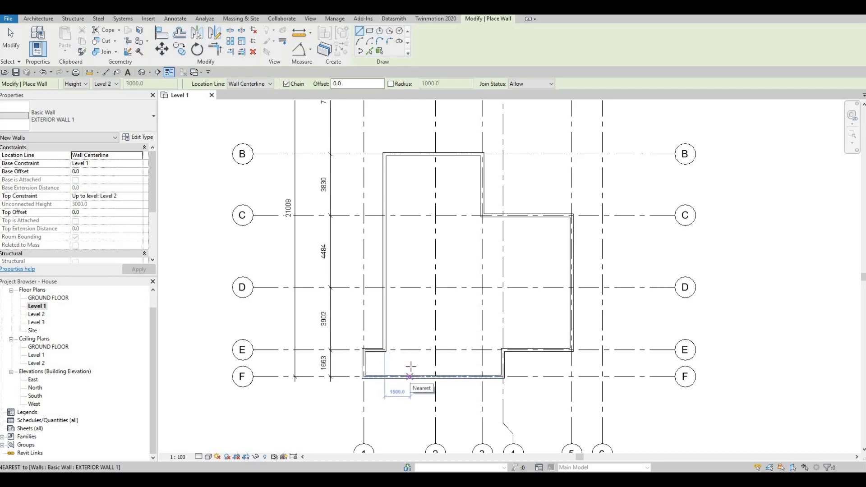
click(409, 376)
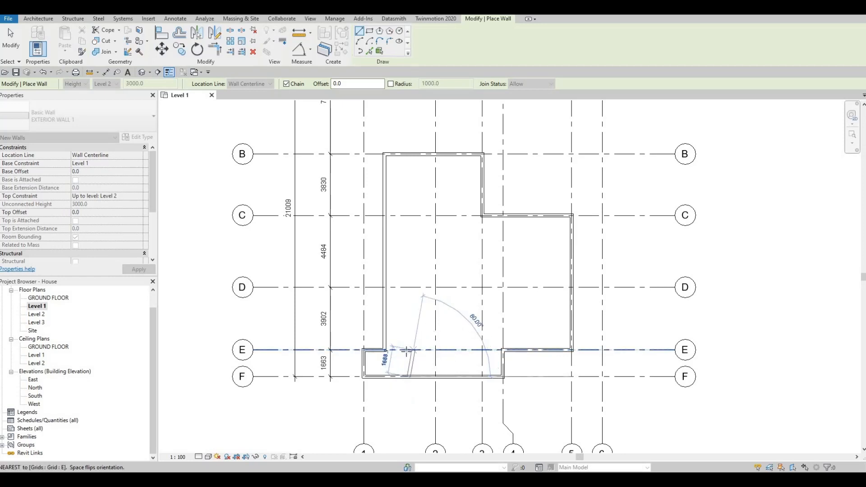
click(410, 350)
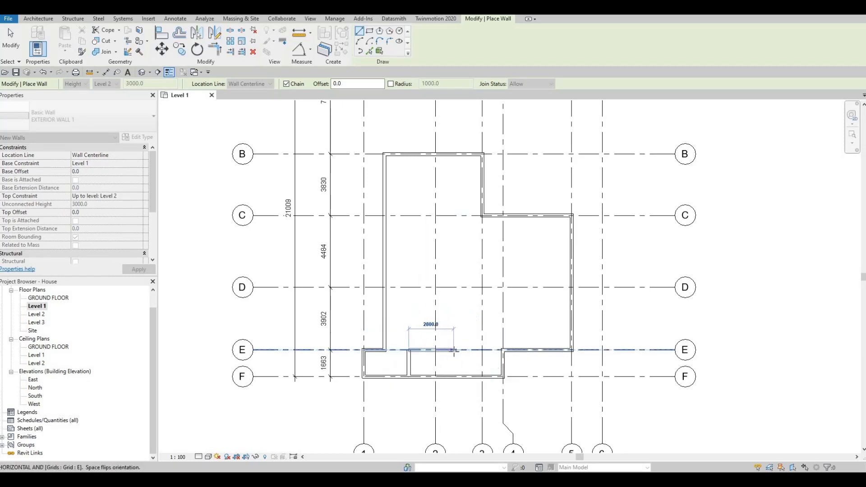
click(455, 350)
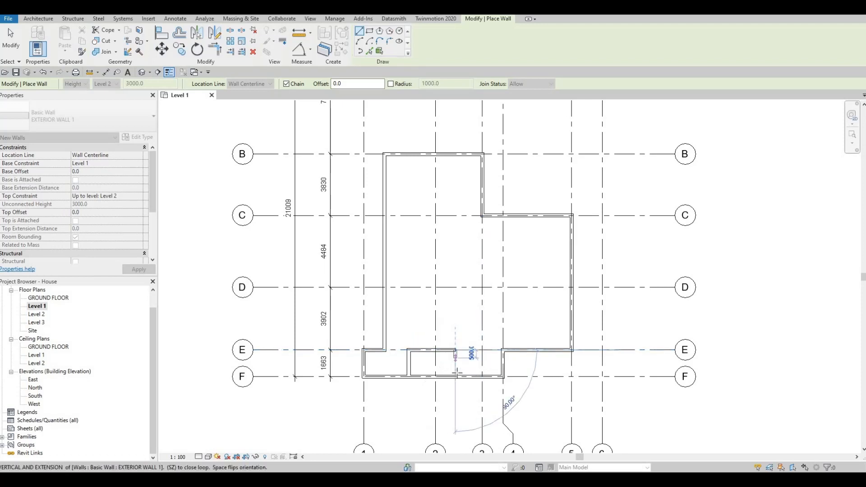
click(455, 376)
key(Escape)
key(Escape)
key(Escape)
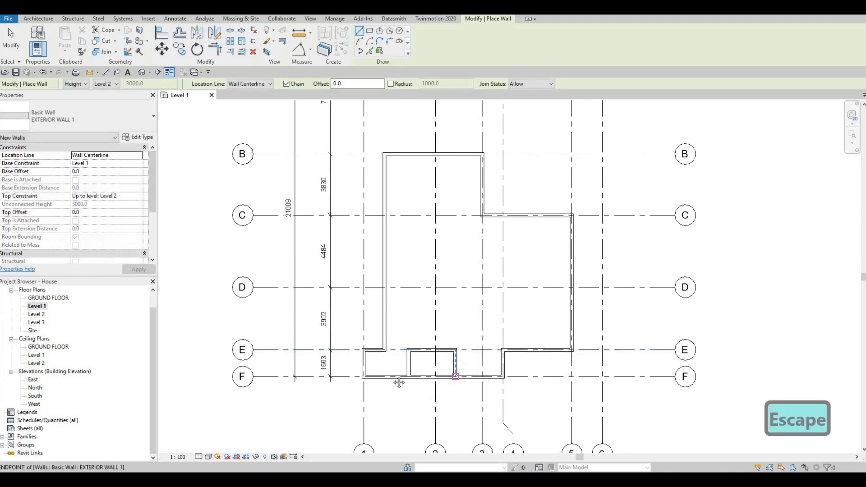
Set the distance from grid 1 to the nearer cross wall between grids E and F to 2400 mm.
middle_drag(451, 355, 494, 341)
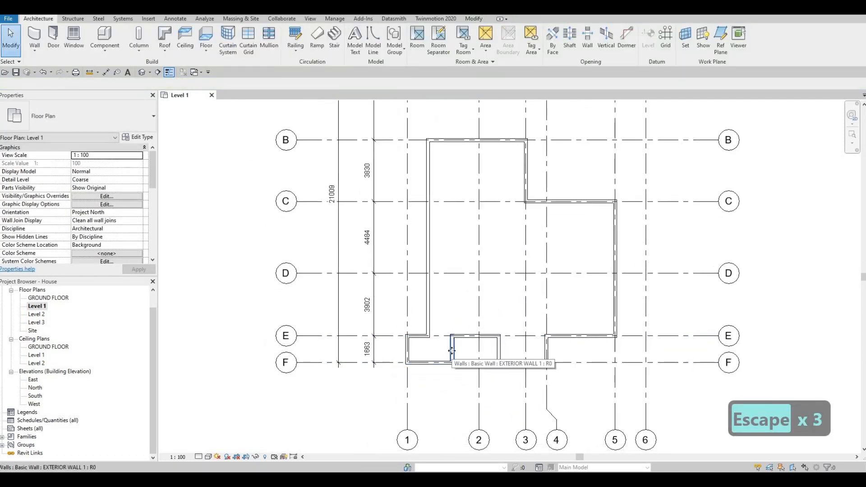
click(452, 350)
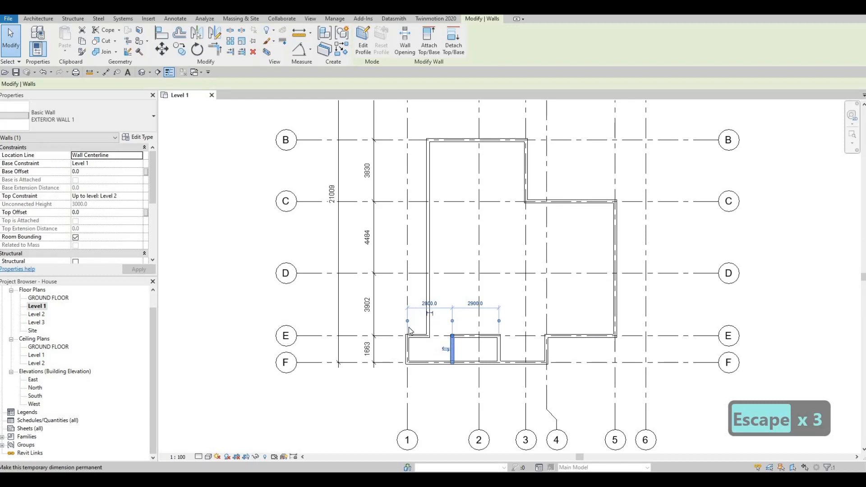
click(431, 304)
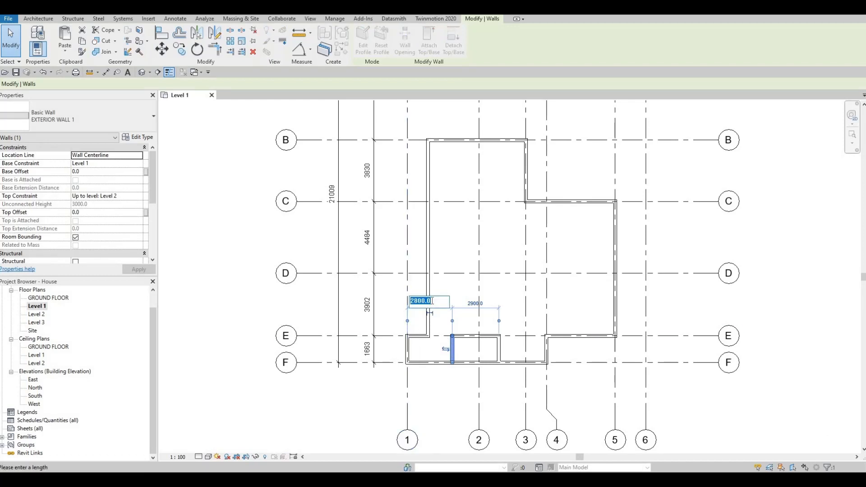
text(2400)
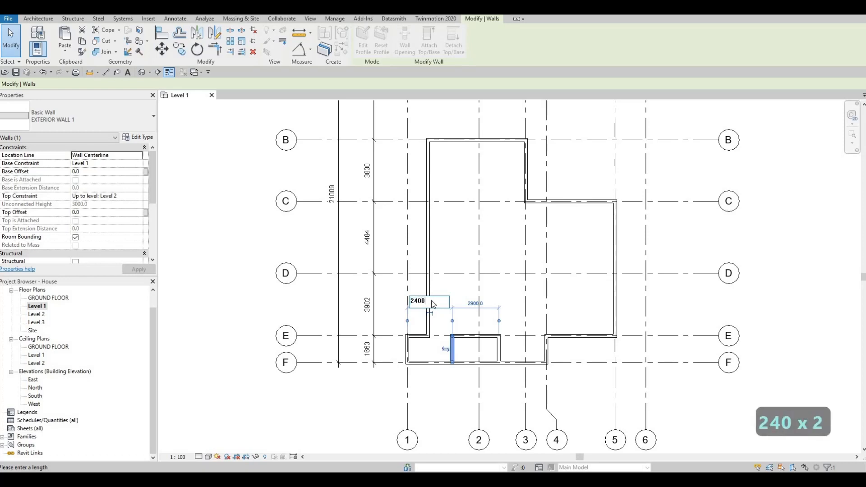
key(Return)
key(Escape)
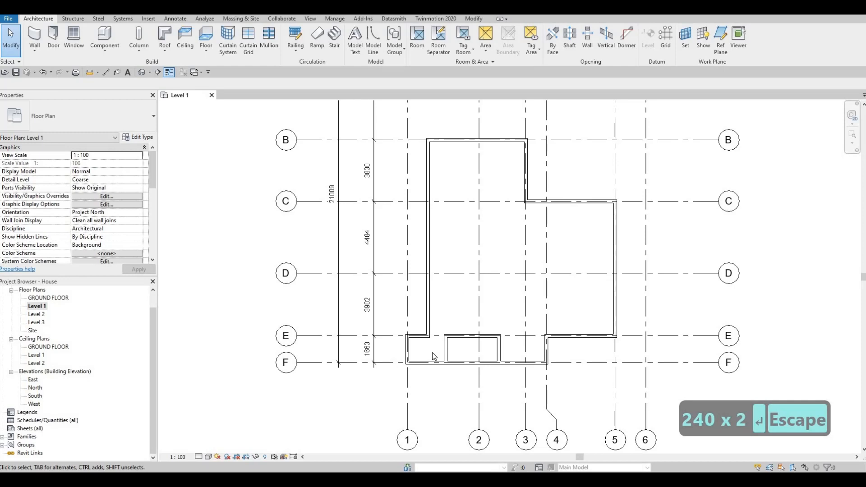
Measure the other cross wall between grids E and F from grid 3, and set that distance to 2000 mm.
click(501, 346)
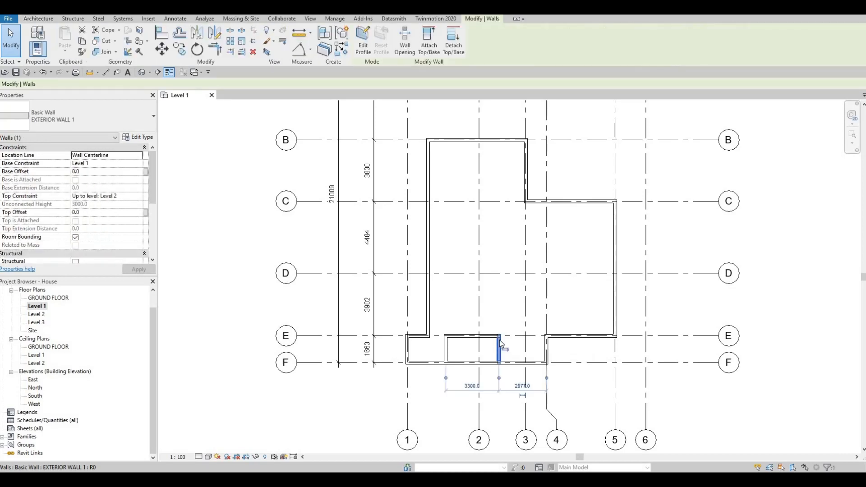
key(F1)
scroll(555, 384, up, 1)
scroll(540, 378, up, 1)
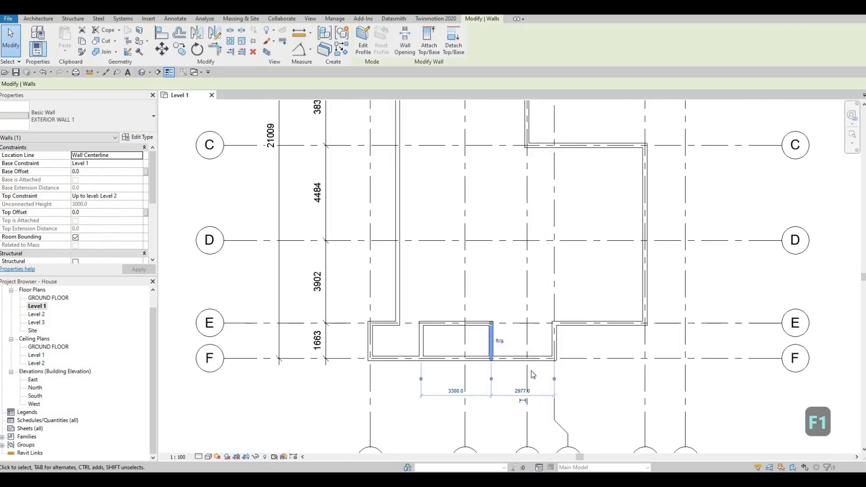
key(Escape)
key(Escape)
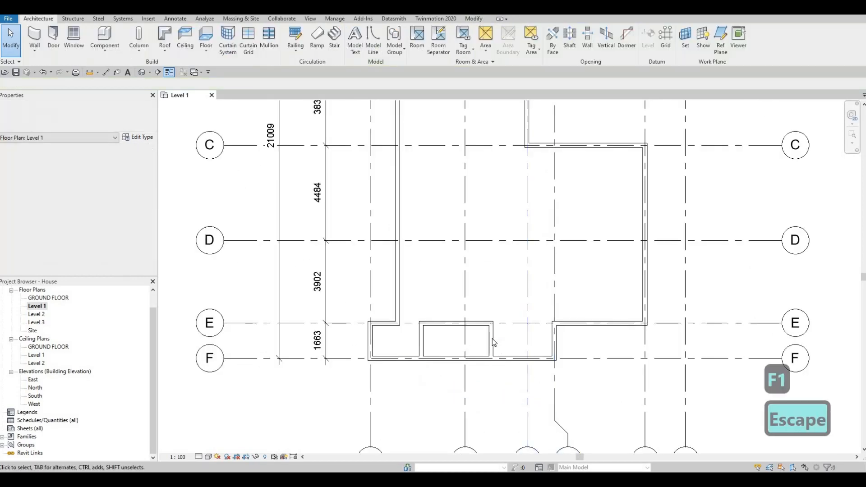
click(492, 343)
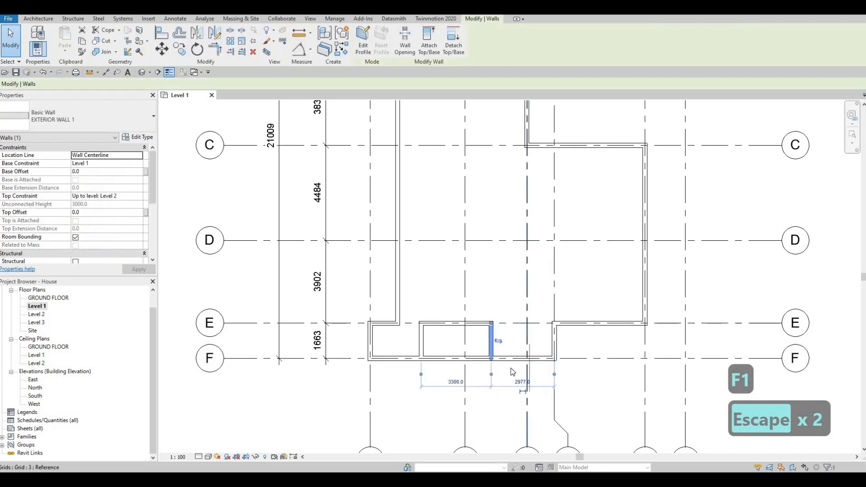
drag(554, 374, 527, 375)
click(509, 383)
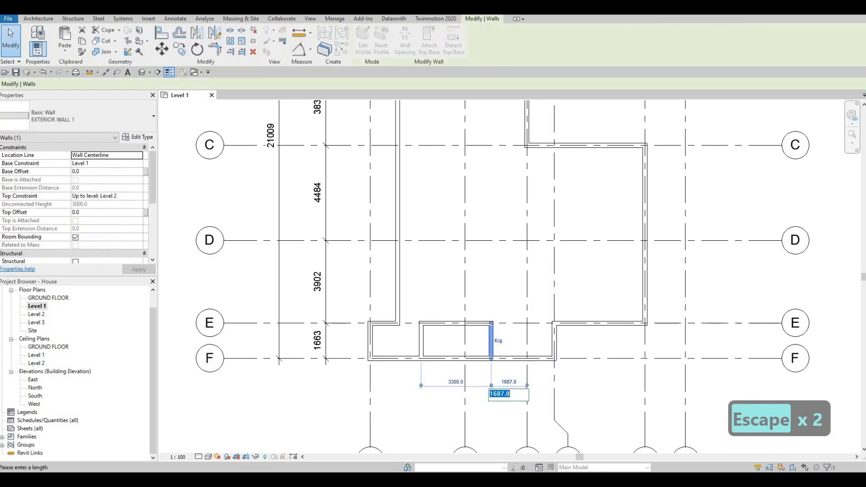
text(2000)
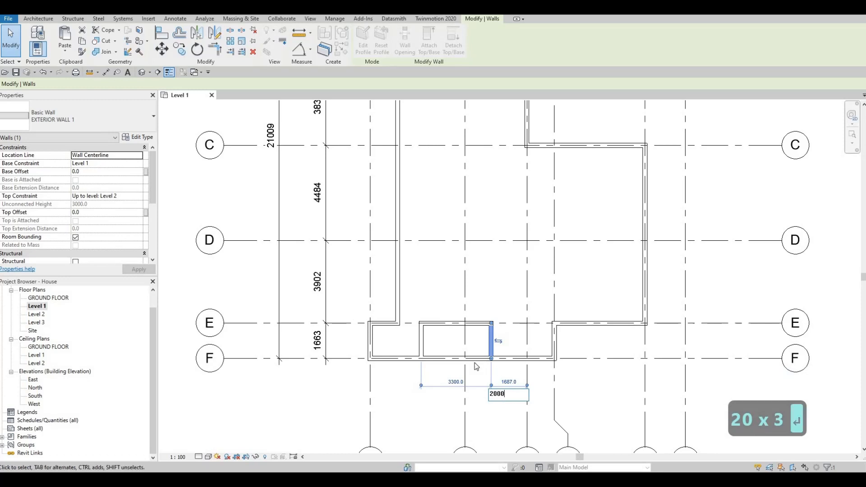
key(Return)
key(Escape)
key(Escape)
Set the distance from grid 1 to the nearer cross wall between grids E and F to 2600 mm.
click(420, 336)
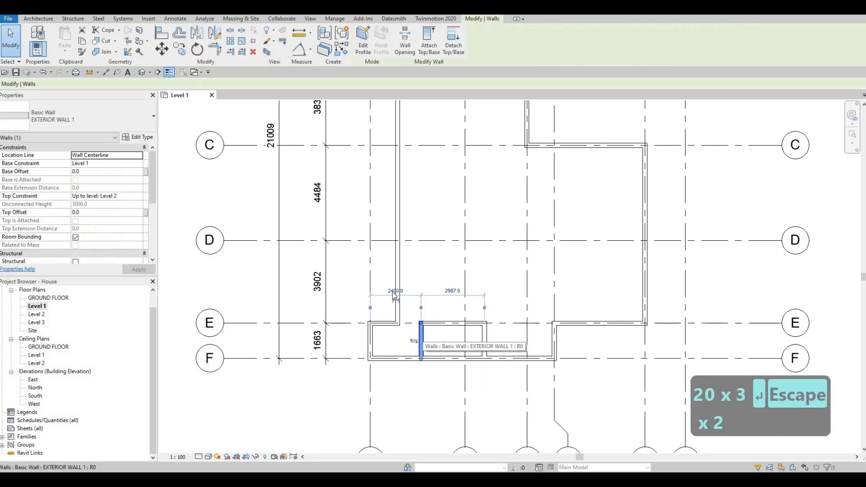
click(395, 291)
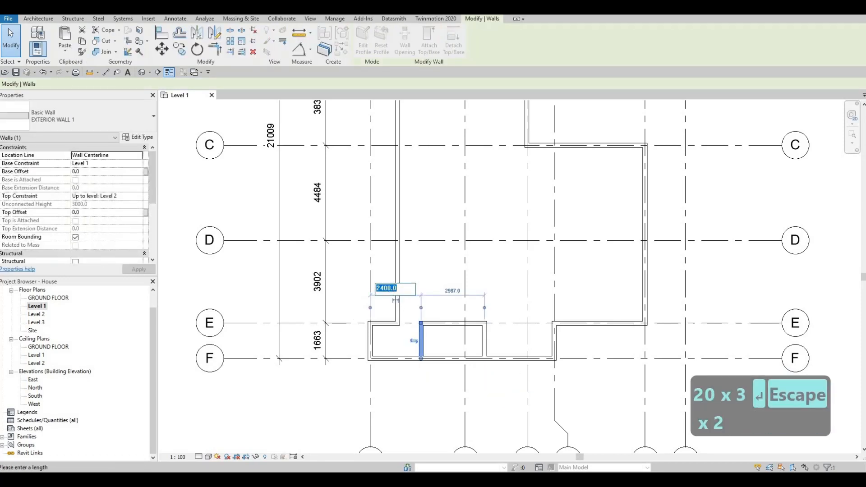
text(2600)
key(Return)
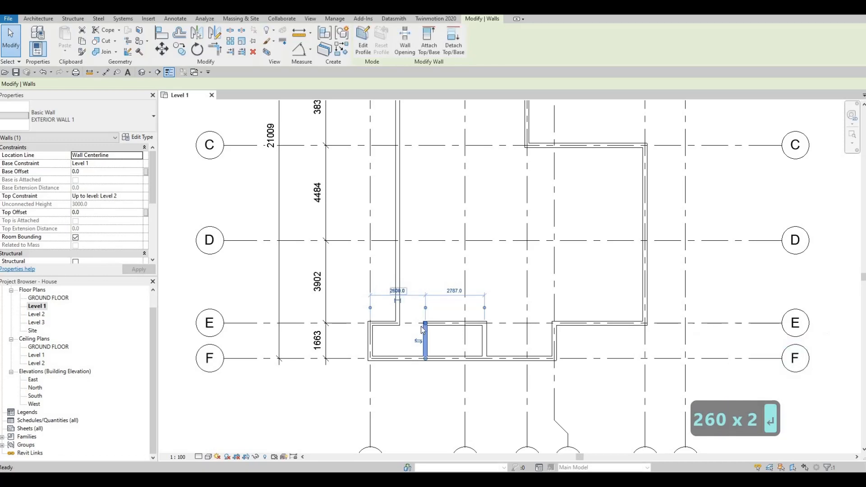
key(Escape)
key(Escape)
key(Escape)
middle_drag(444, 345, 460, 324)
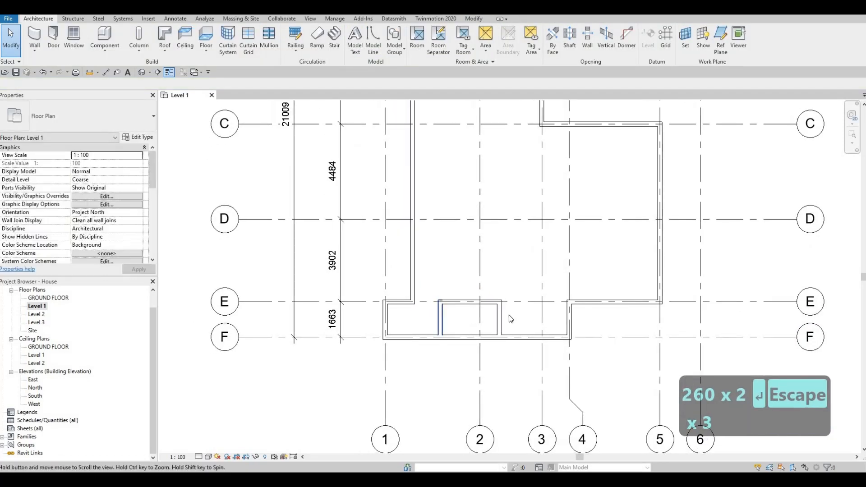
scroll(469, 328, up, 2)
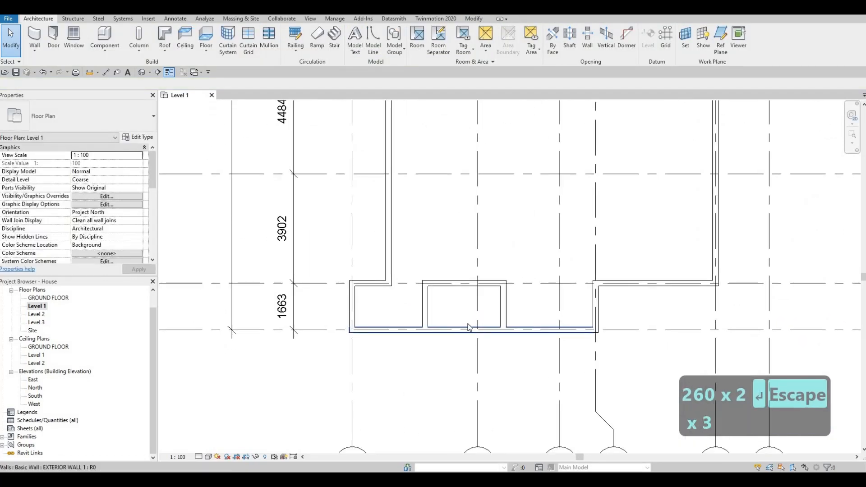
Split the grid F wall between the two cross walls, about 1500 mm from the cross wall nearer grid 1.
key(Escape)
key(Escape)
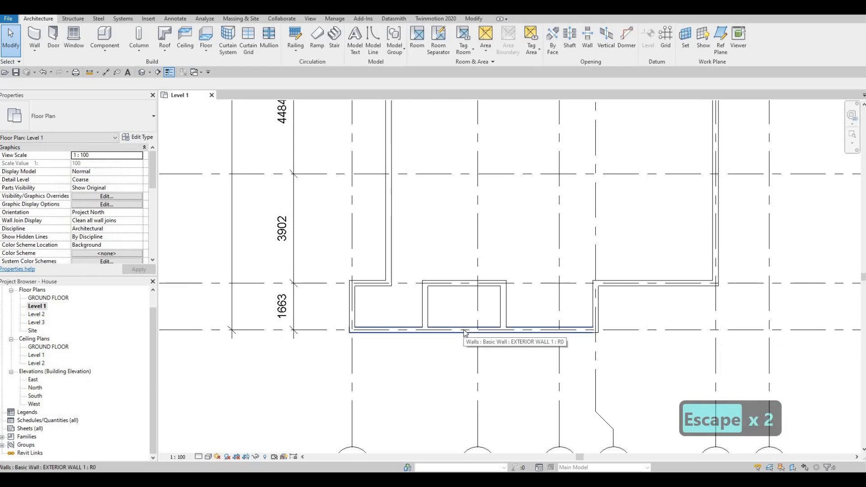
key(s)
key(l)
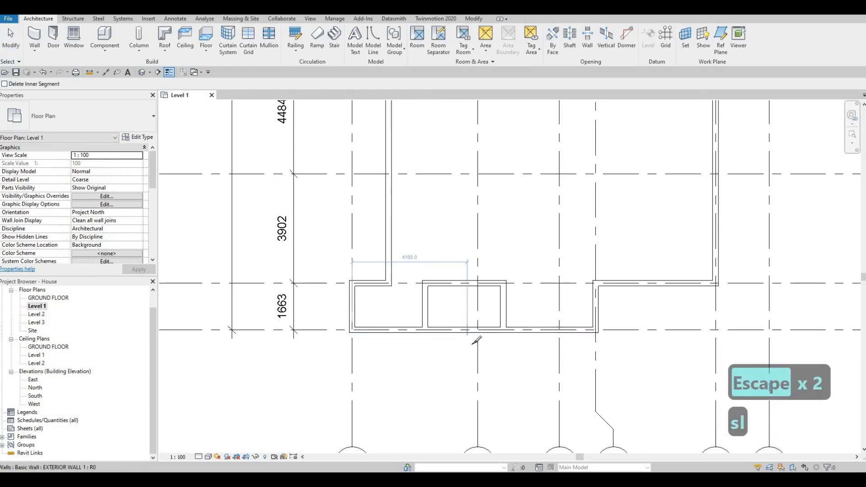
click(474, 342)
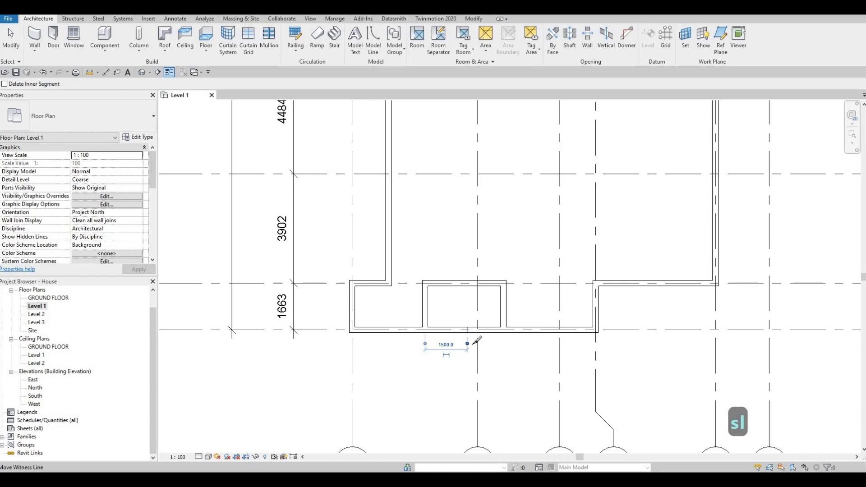
key(Escape)
key(Escape)
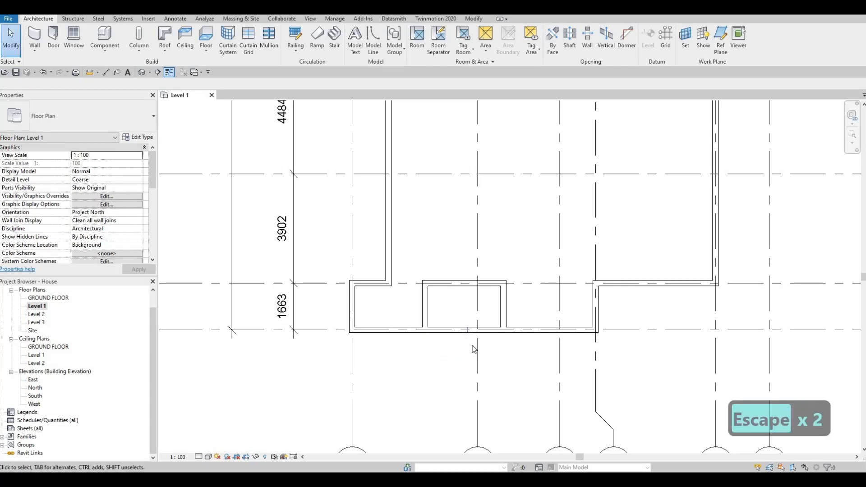
Trim both halves of the split grid F wall to corners with the two cross walls, leaving the recess between them open.
key(t)
key(r)
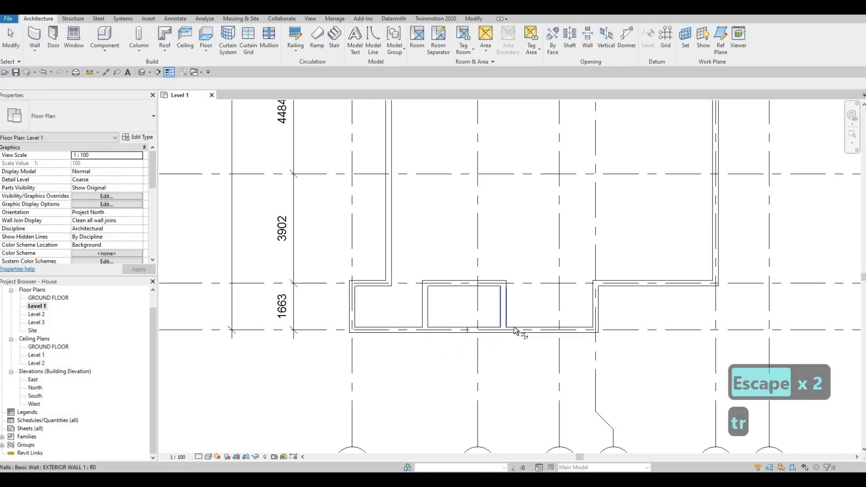
click(503, 316)
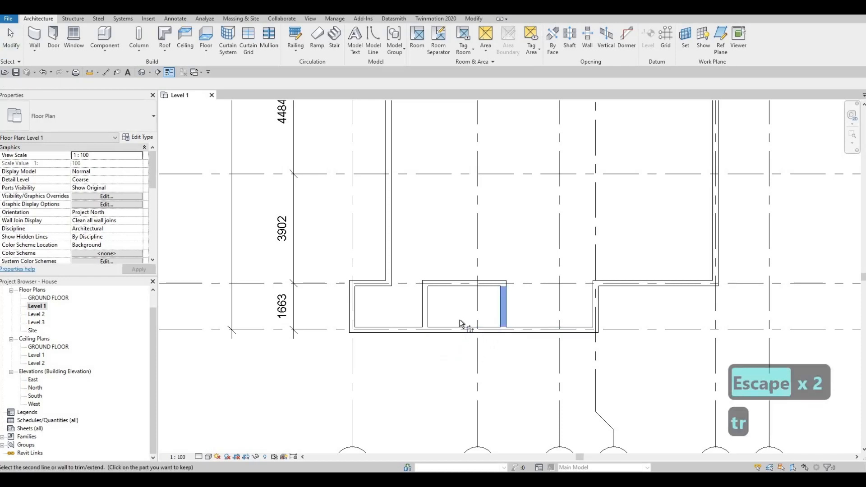
click(424, 316)
click(412, 329)
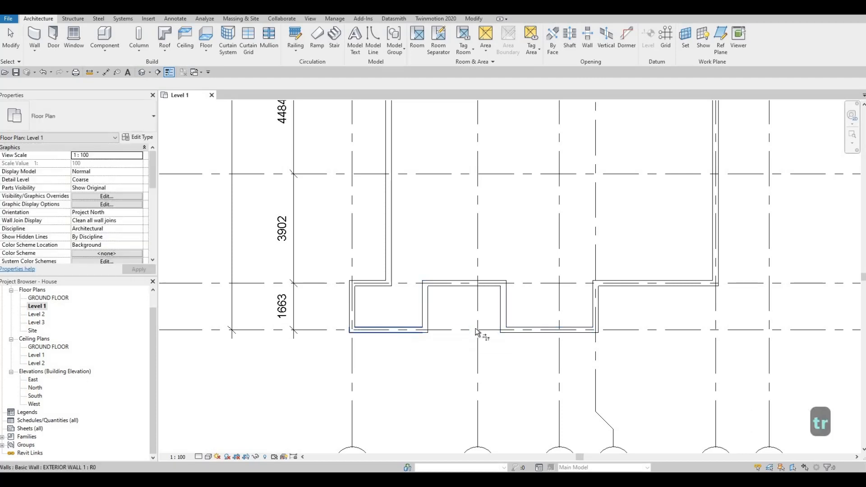
middle_drag(429, 315, 432, 310)
scroll(433, 310, down, 3)
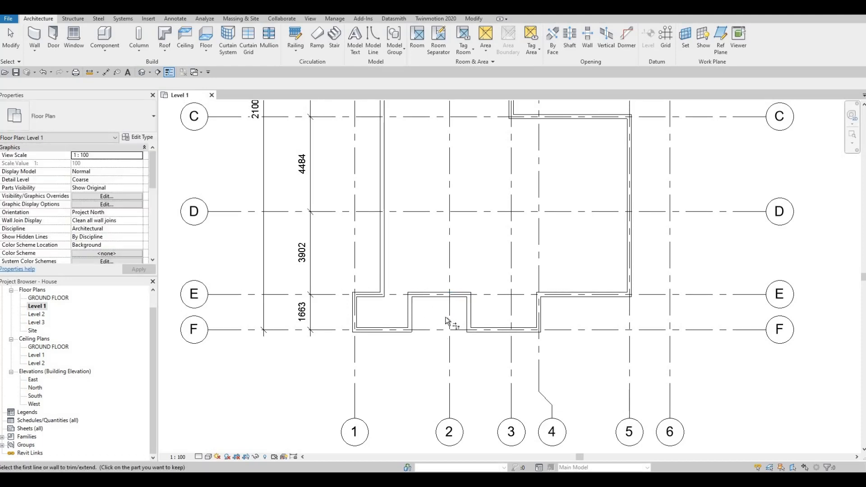
mouse_move(451, 325)
middle_down()
mouse_move(457, 300)
mouse_move(456, 329)
middle_up()
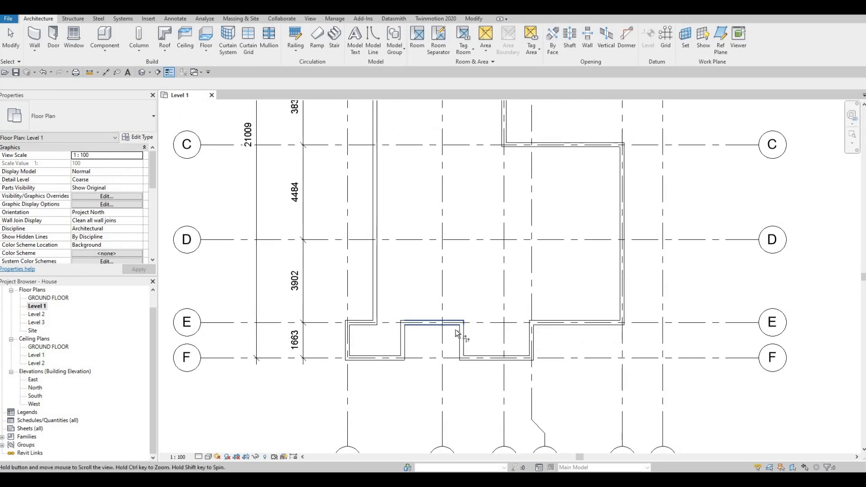
middle_drag(447, 280, 445, 297)
scroll(445, 296, down, 2)
scroll(446, 300, down, 1)
key(t)
key(r)
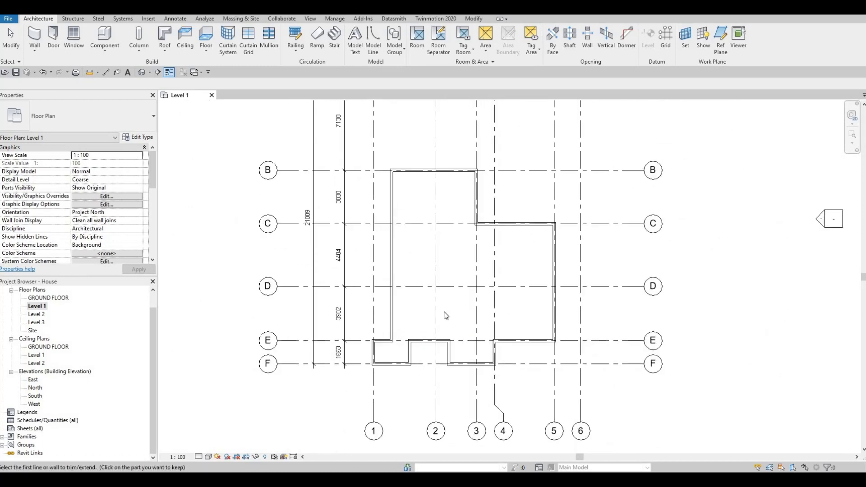
key(Escape)
key(Escape)
Examine the full Level 1 exterior wall outline against grids A to F and 1 to 6.
scroll(446, 315, down, 1)
middle_drag(446, 315, 445, 344)
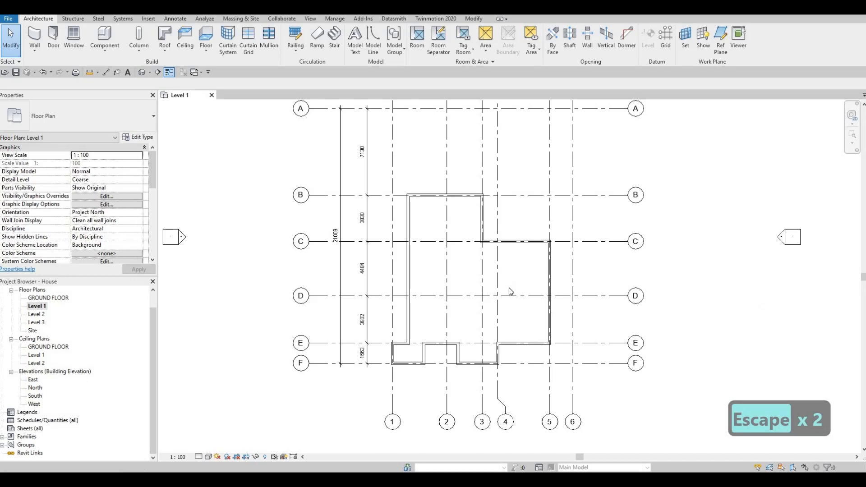
middle_drag(479, 266, 451, 277)
middle_drag(394, 219, 395, 236)
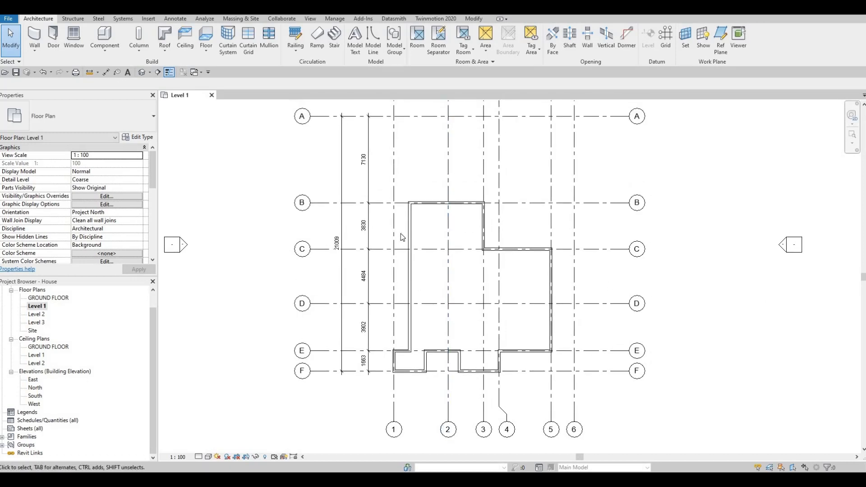
middle_drag(427, 329, 413, 302)
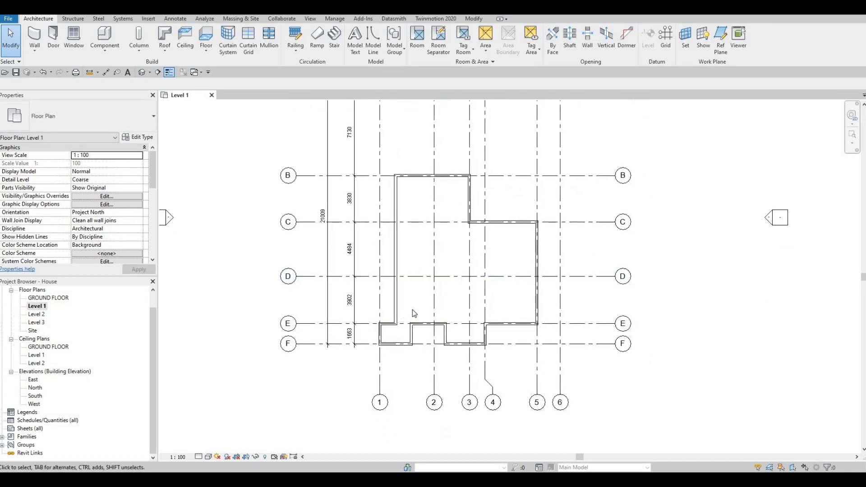
scroll(448, 283, up, 3)
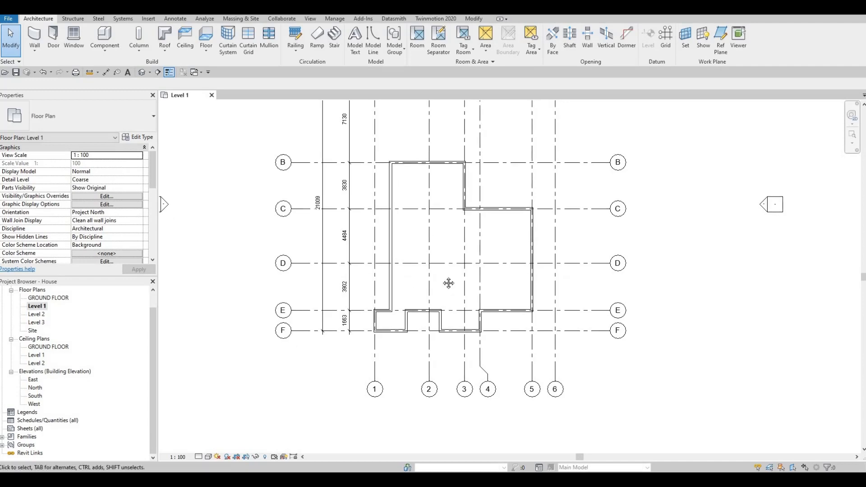
scroll(446, 278, down, 2)
scroll(445, 273, down, 2)
middle_drag(446, 273, 500, 287)
scroll(443, 303, down, 1)
scroll(445, 294, down, 3)
scroll(499, 282, up, 1)
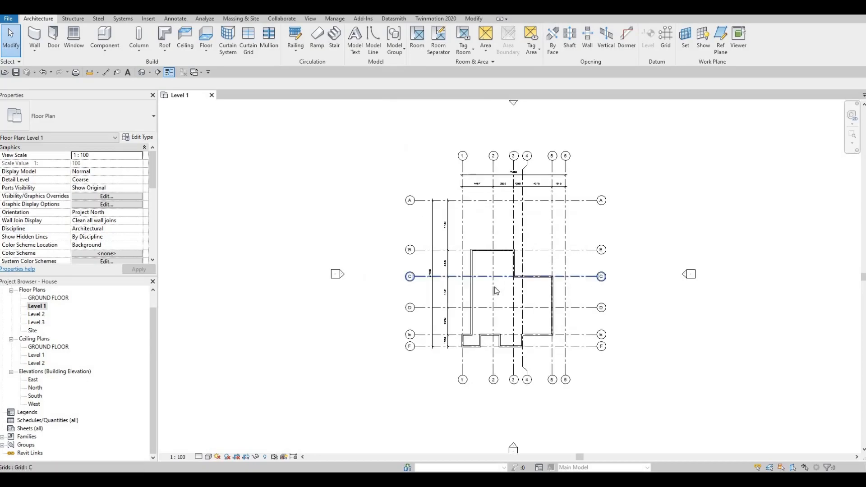